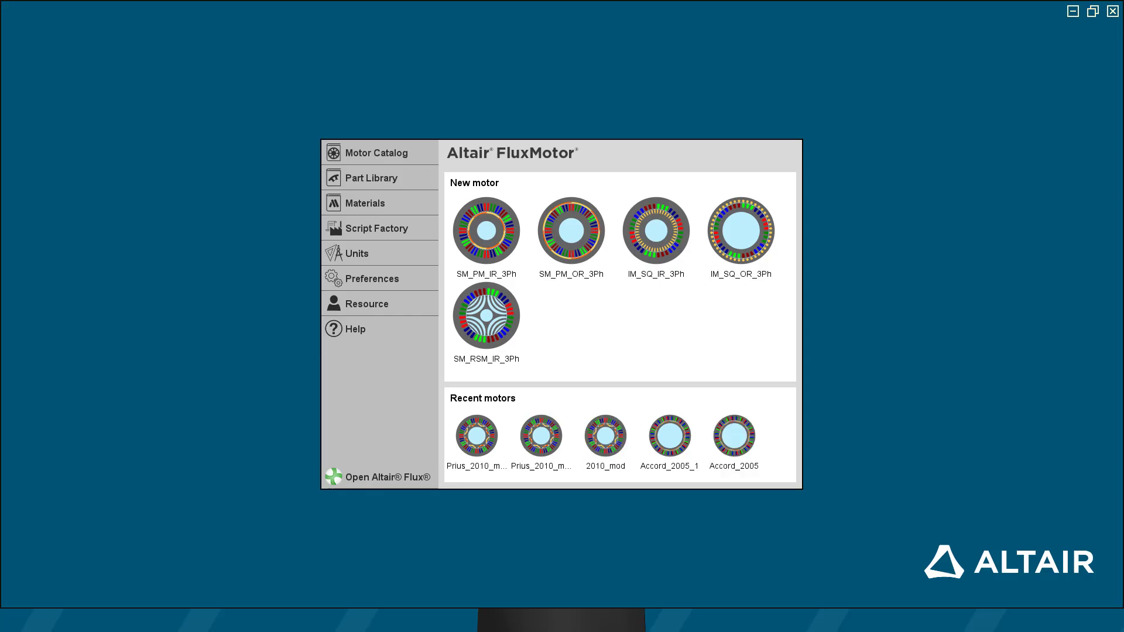
# Step: Open the motor catalog manager and create a synchronous permanent-magnet inner-rotor 3Phase catalog named ShortVideo
pyautogui.moveTo(0, 115); pyautogui.dragTo(510, 119)
pyautogui.click(578, 121)
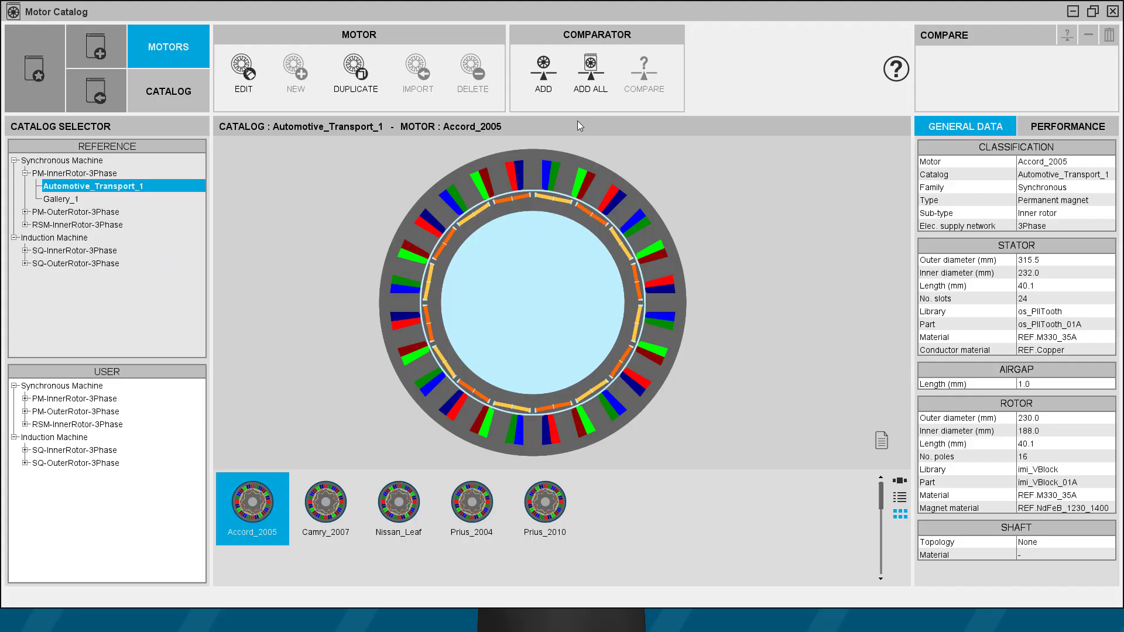
pyautogui.click(185, 96)
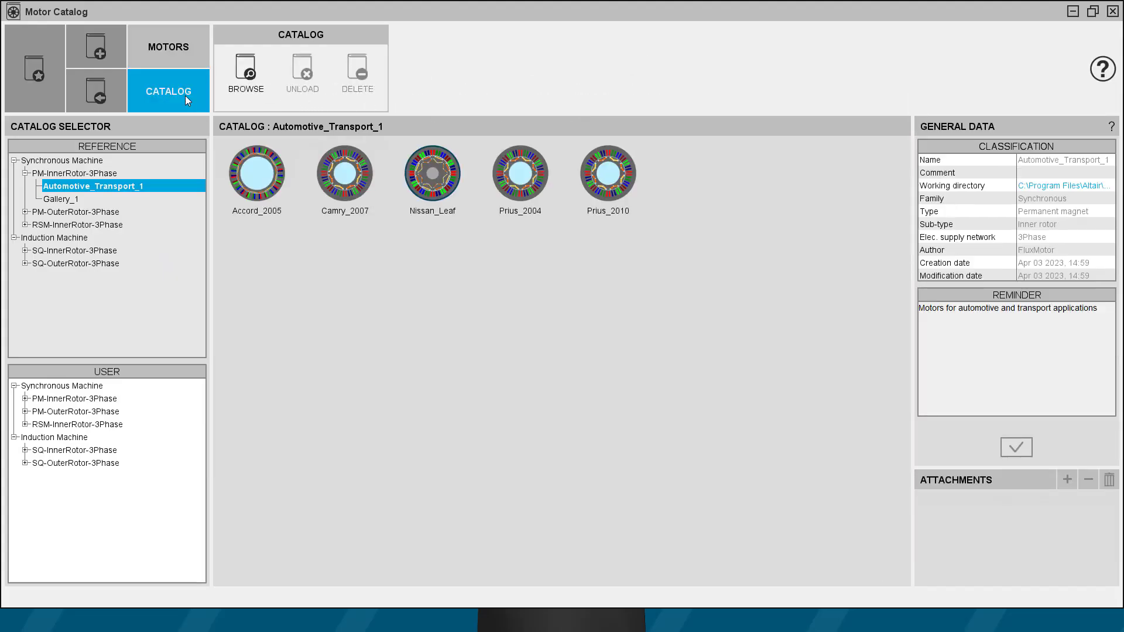
pyautogui.click(88, 49)
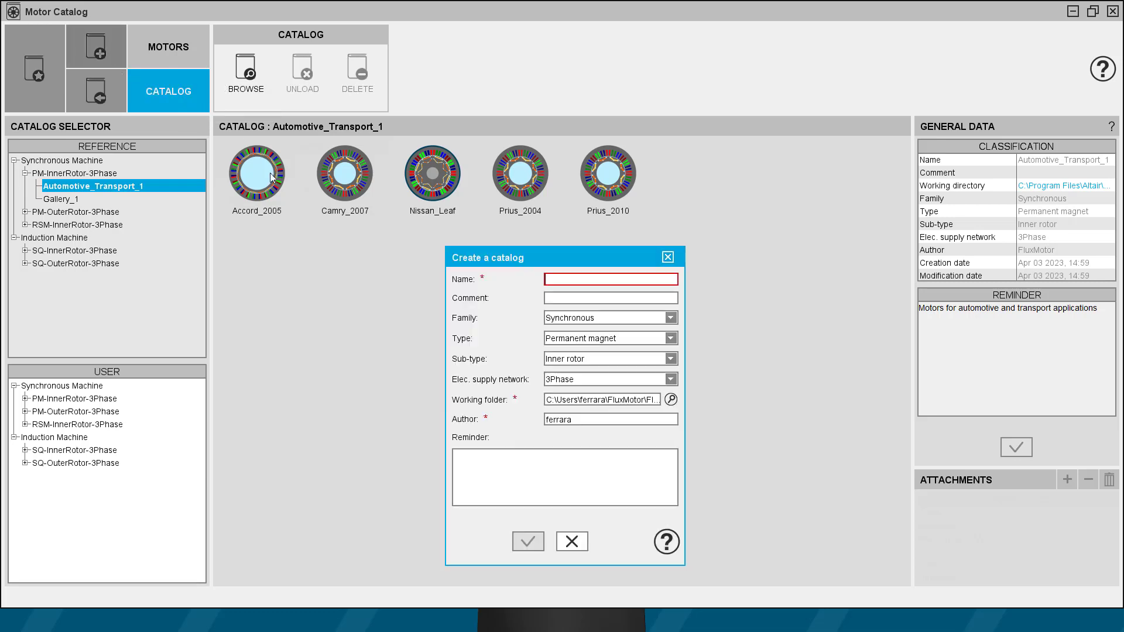
pyautogui.write('SH')
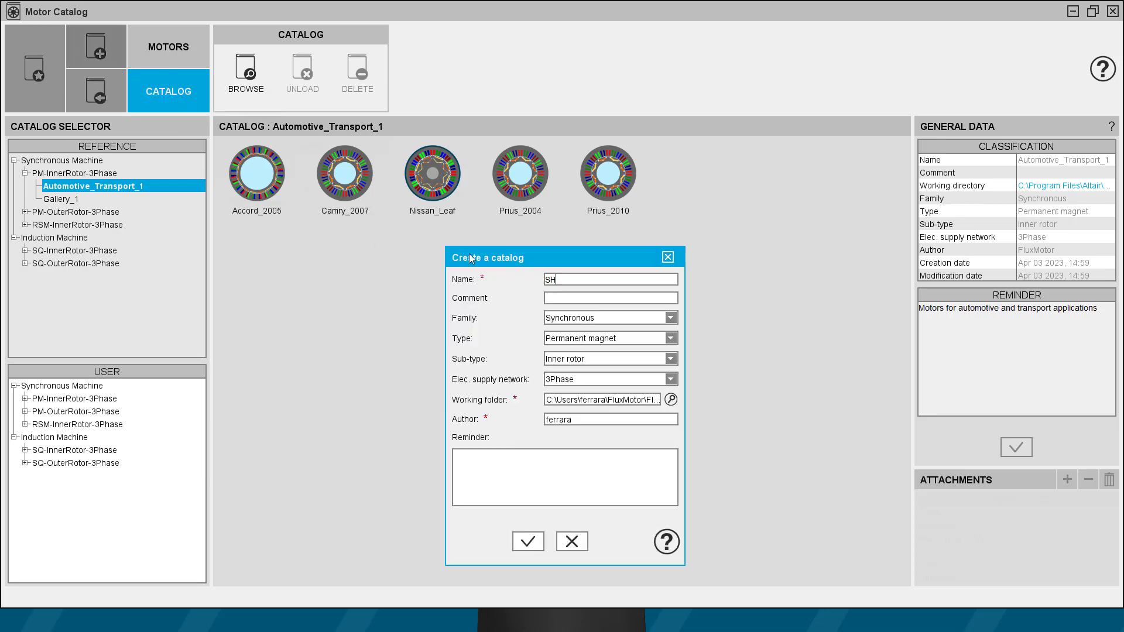
pyautogui.press('BackSpace')
pyautogui.write('hortVideo')
pyautogui.click(529, 545)
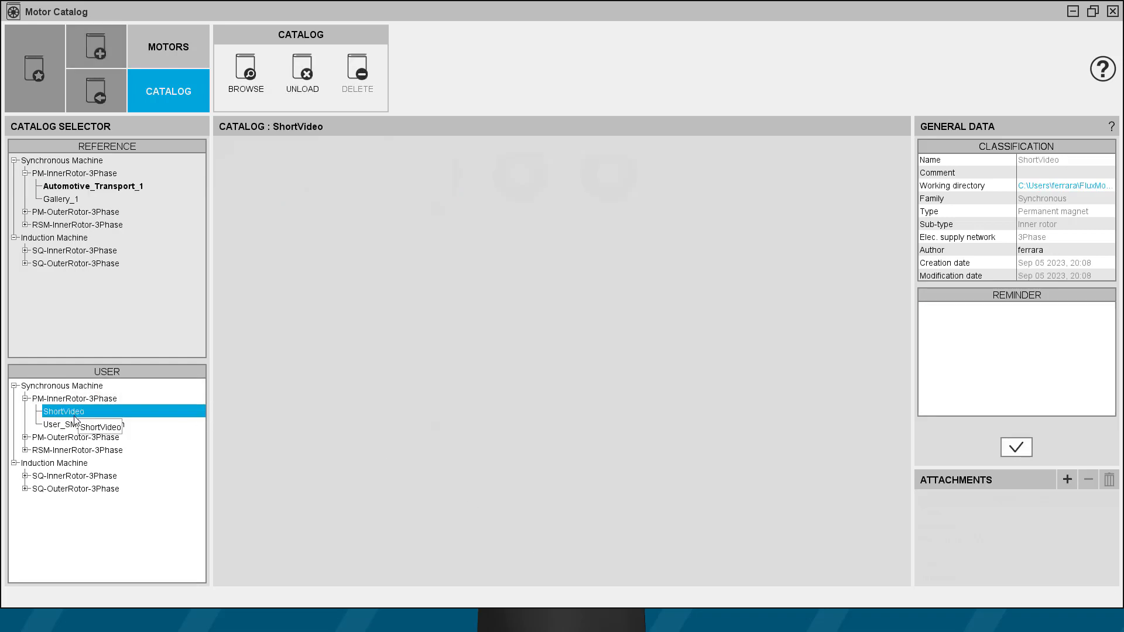
# Step: Copy the Prius_2010 motor from the Automotive_Transport_1 catalog into the ShortVideo catalog as Prius_2010_mod and open it for editing
pyautogui.click(187, 56)
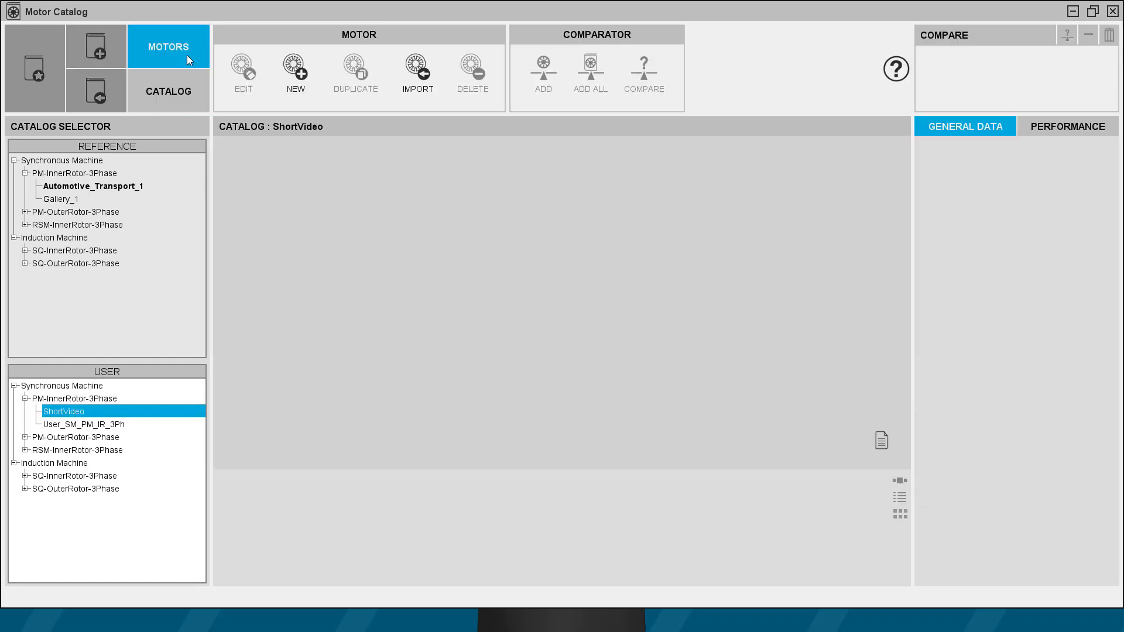
pyautogui.click(111, 186)
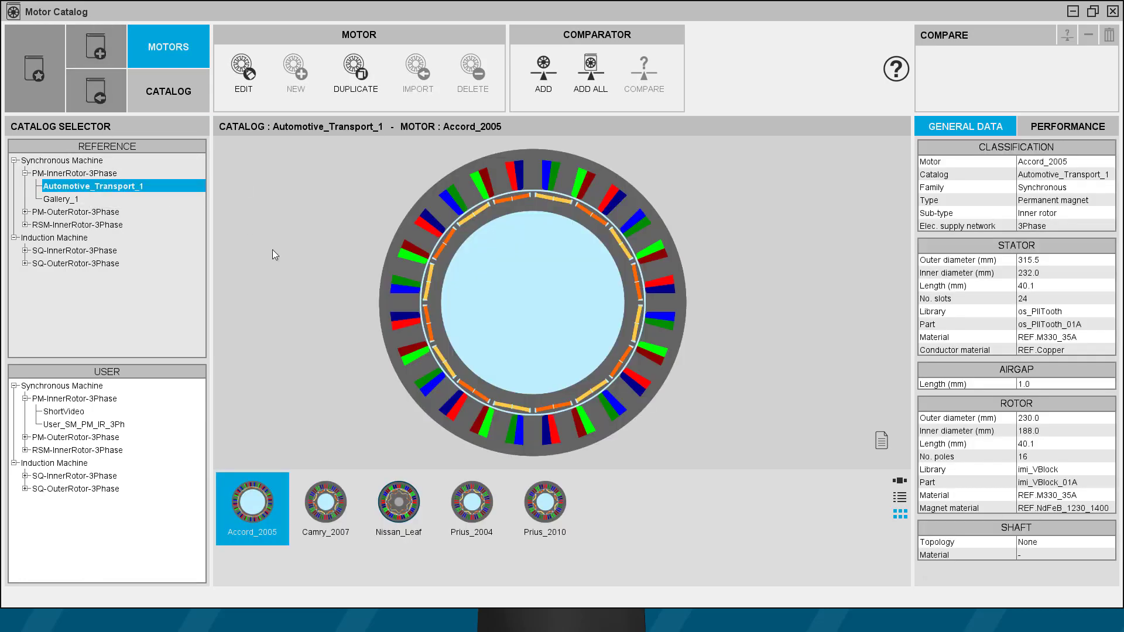
pyautogui.click(556, 521)
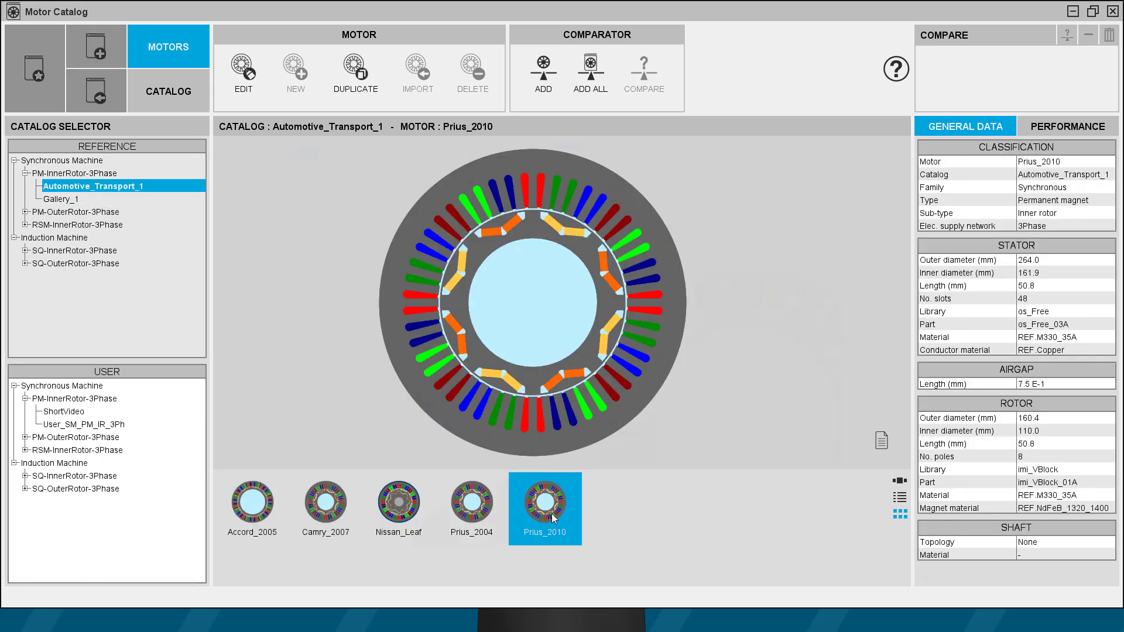
pyautogui.click(244, 74)
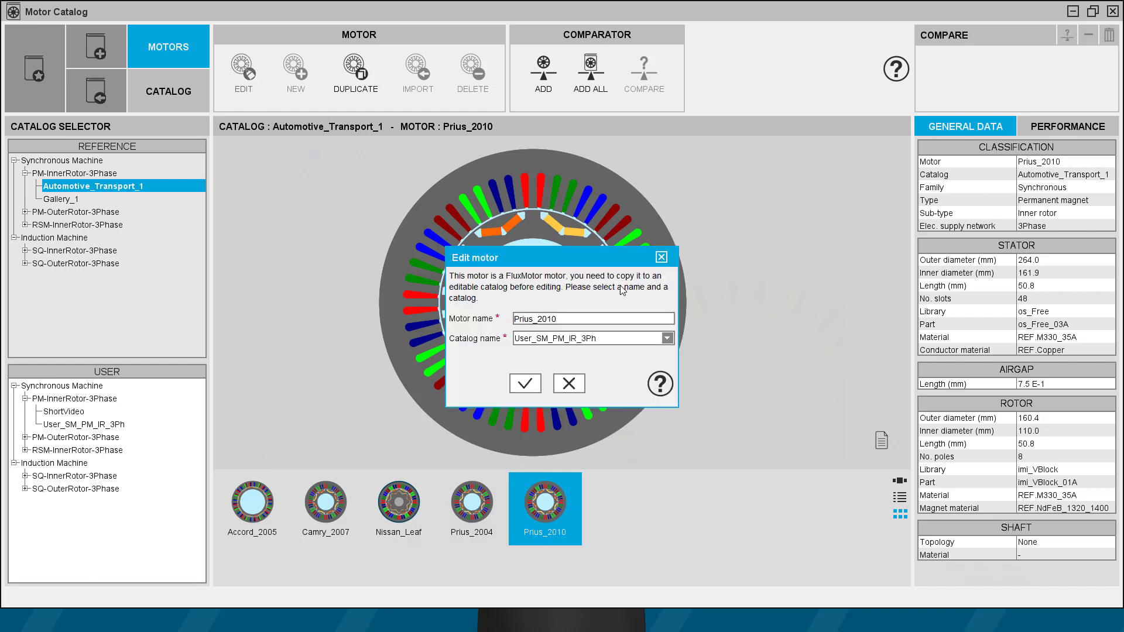
pyautogui.click(581, 319)
pyautogui.write('_m')
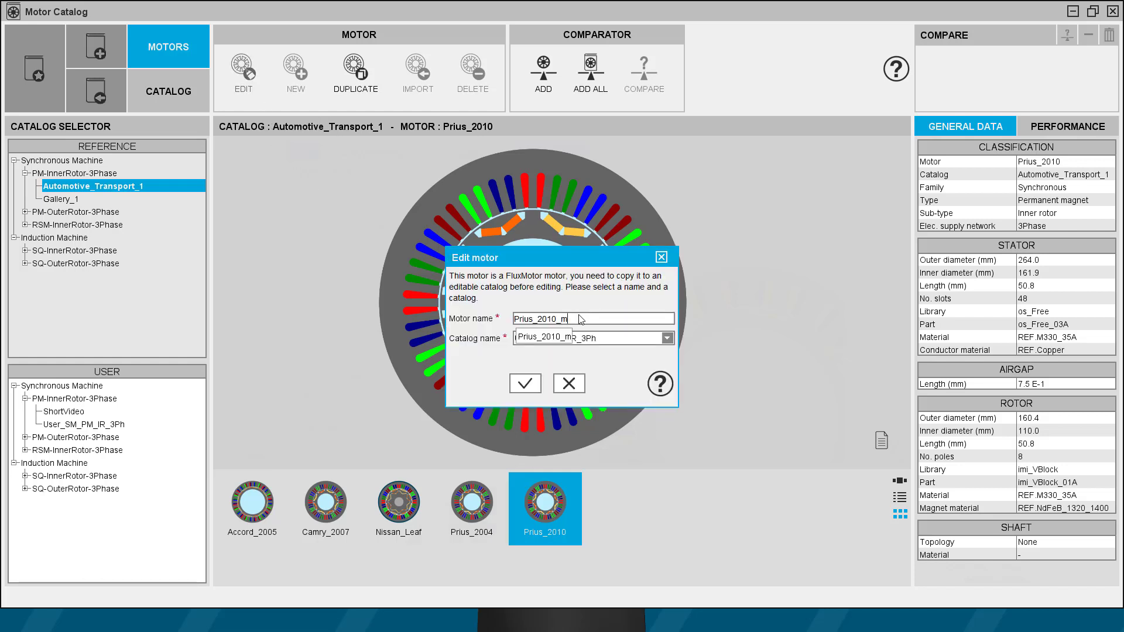
pyautogui.write('od')
pyautogui.click(587, 338)
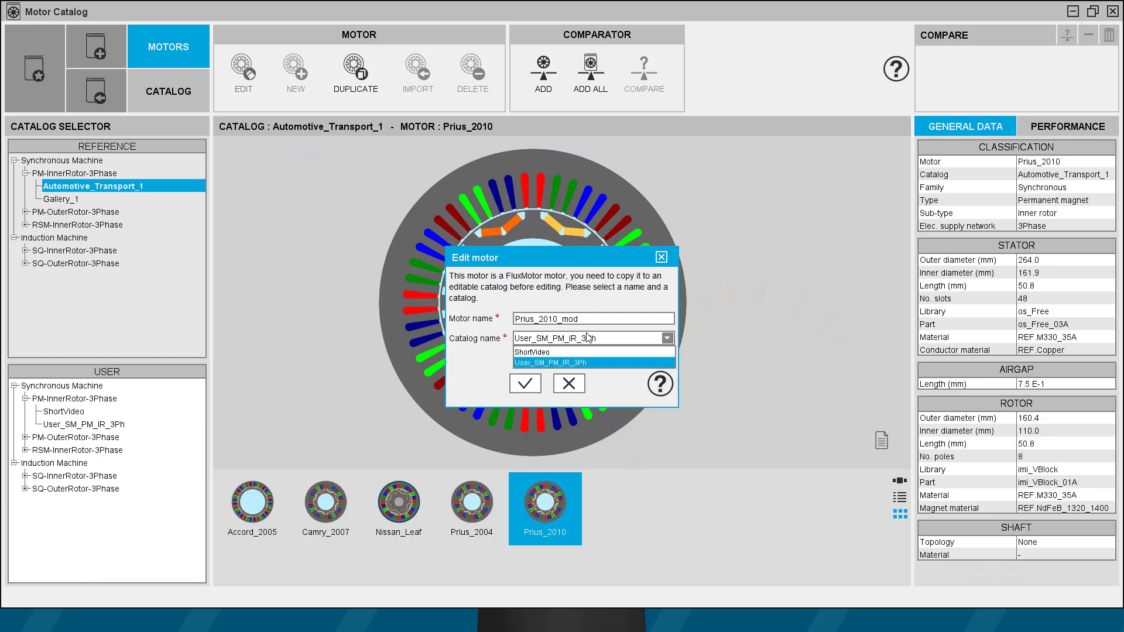
pyautogui.click(580, 352)
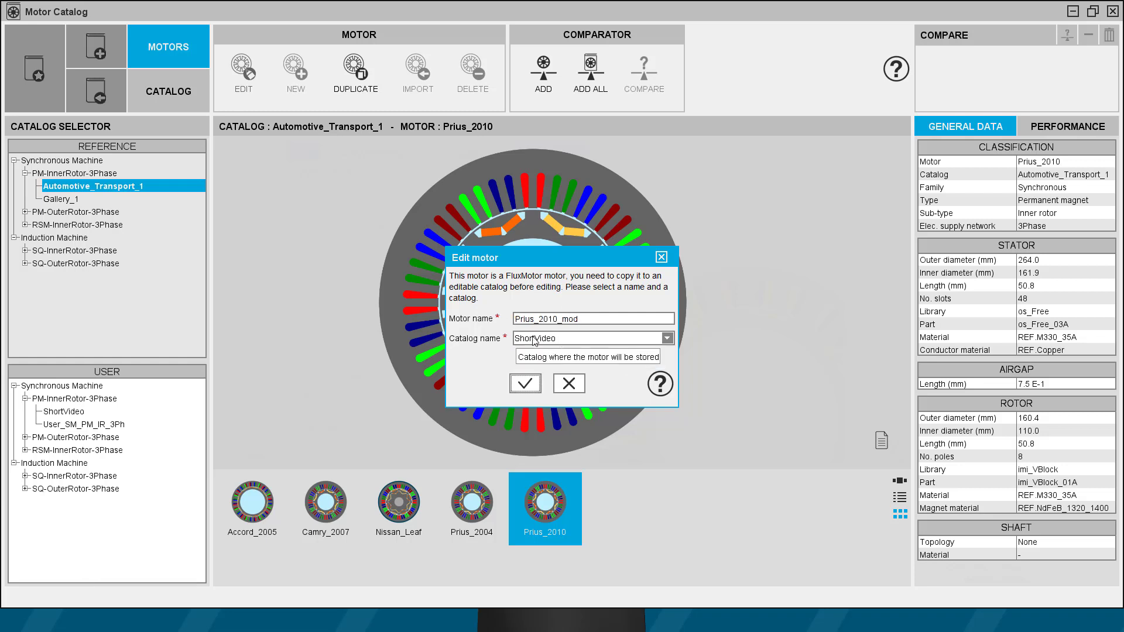
pyautogui.click(525, 384)
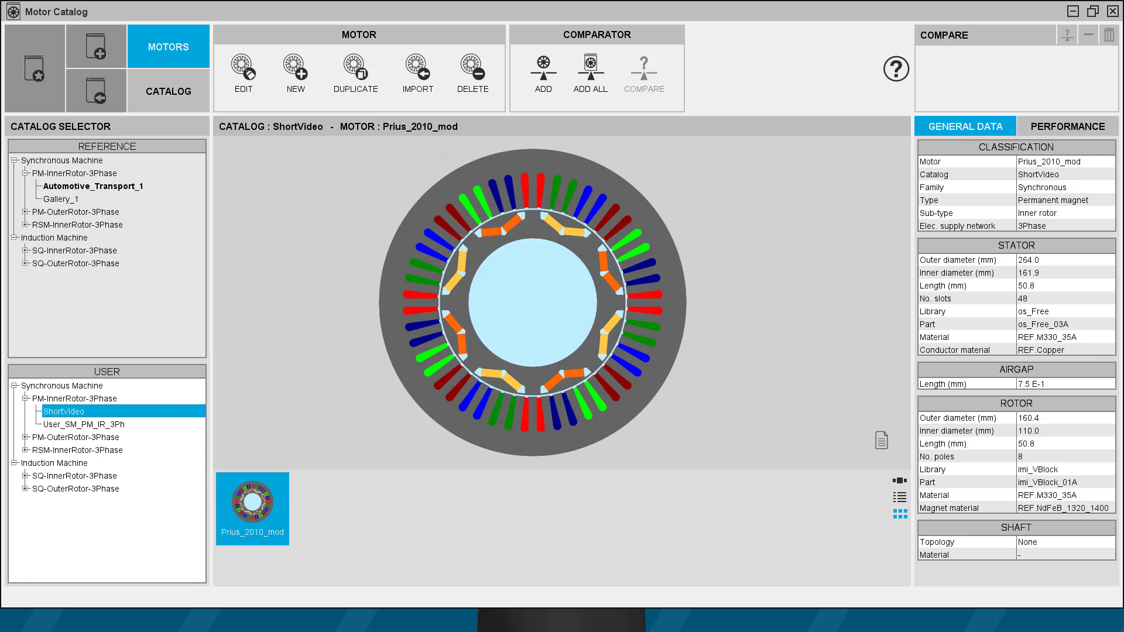
# Step: Review the motor's available test, export and design functions, including its machine topology dimensions
pyautogui.click(538, 153)
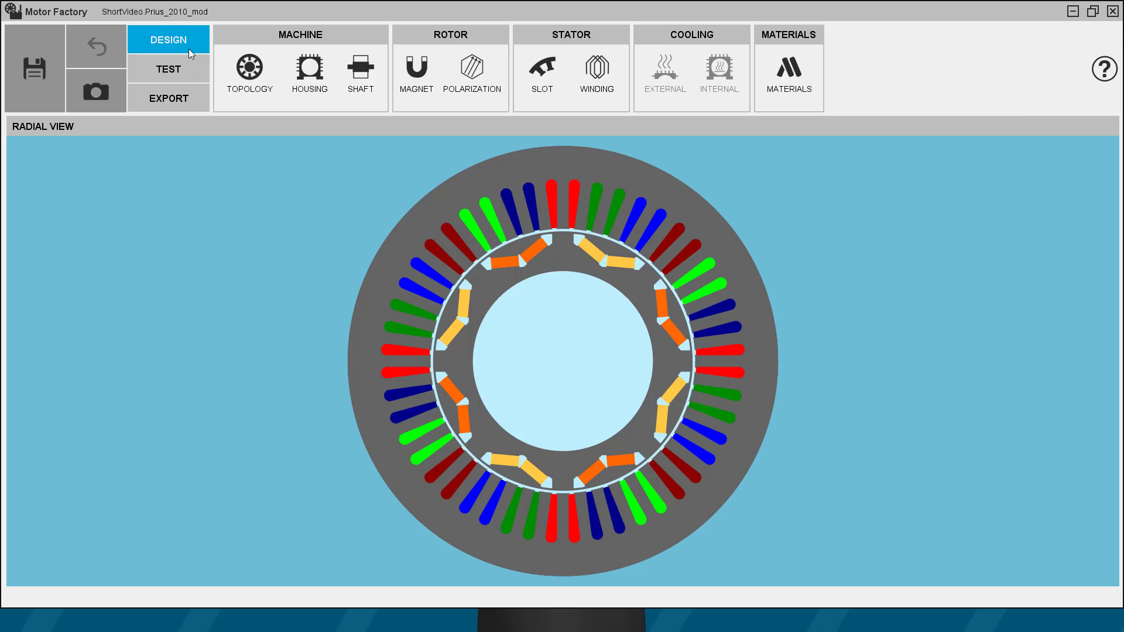
pyautogui.click(197, 72)
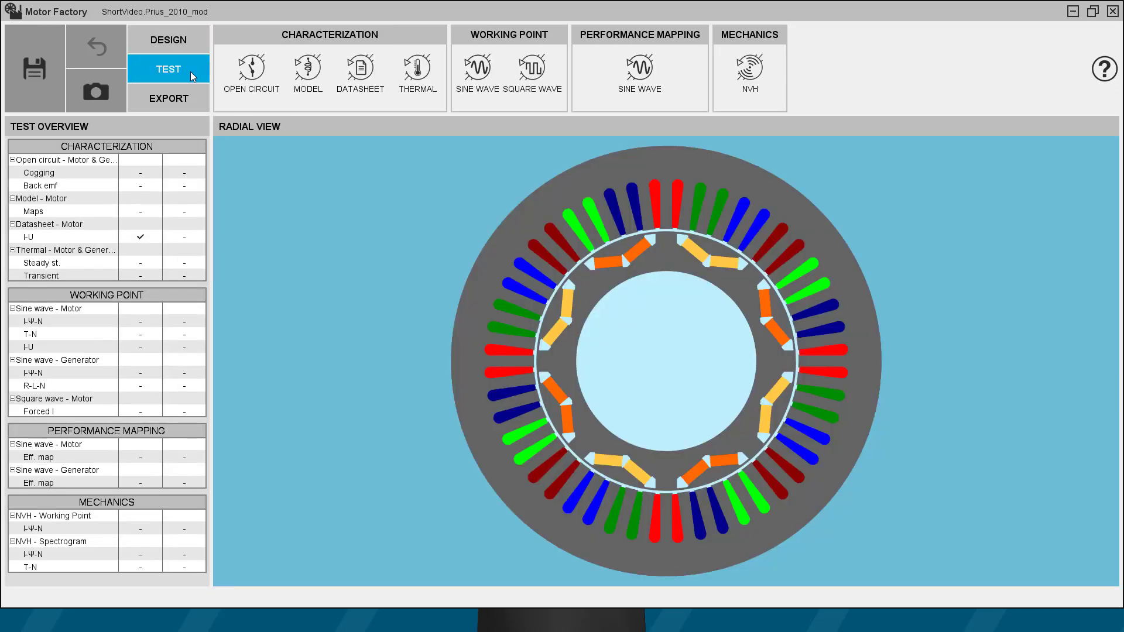
pyautogui.click(178, 100)
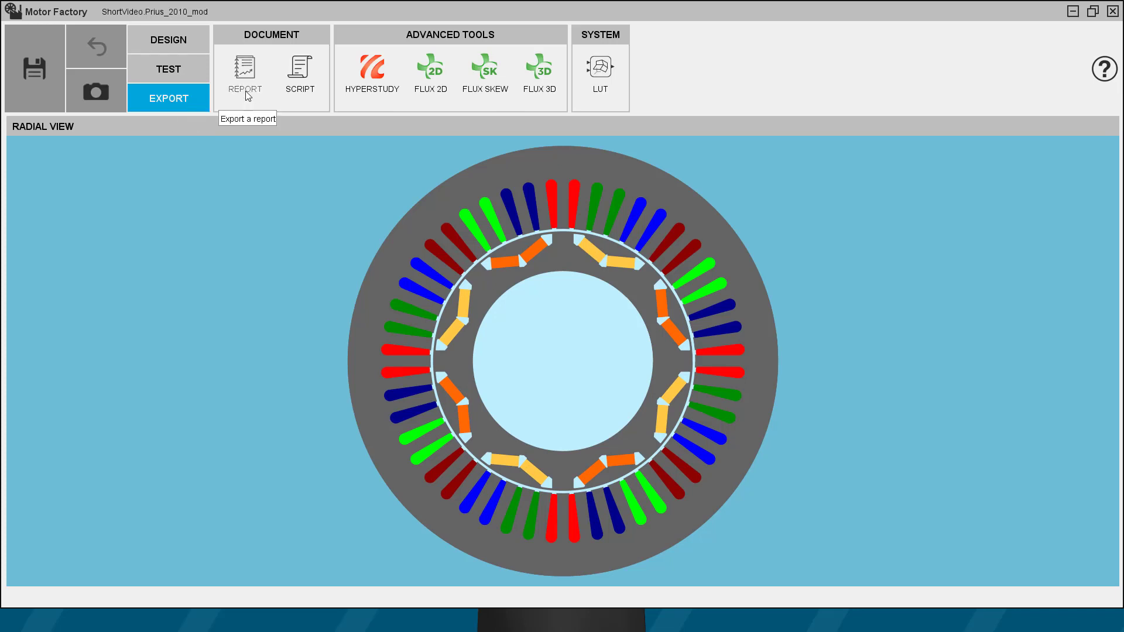
pyautogui.click(191, 41)
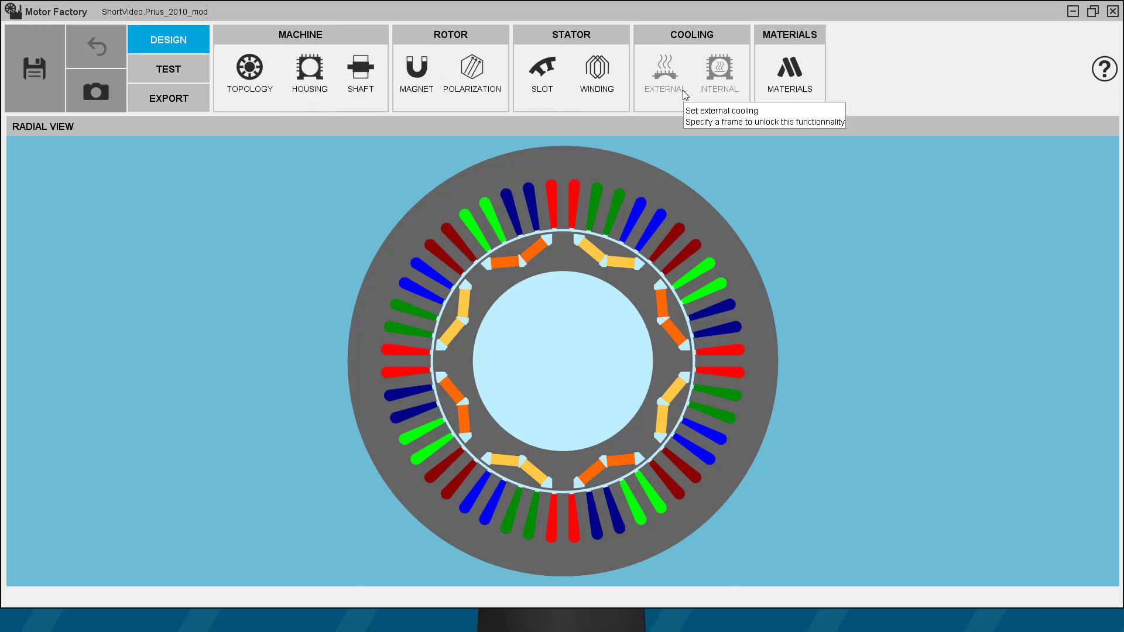
pyautogui.click(251, 73)
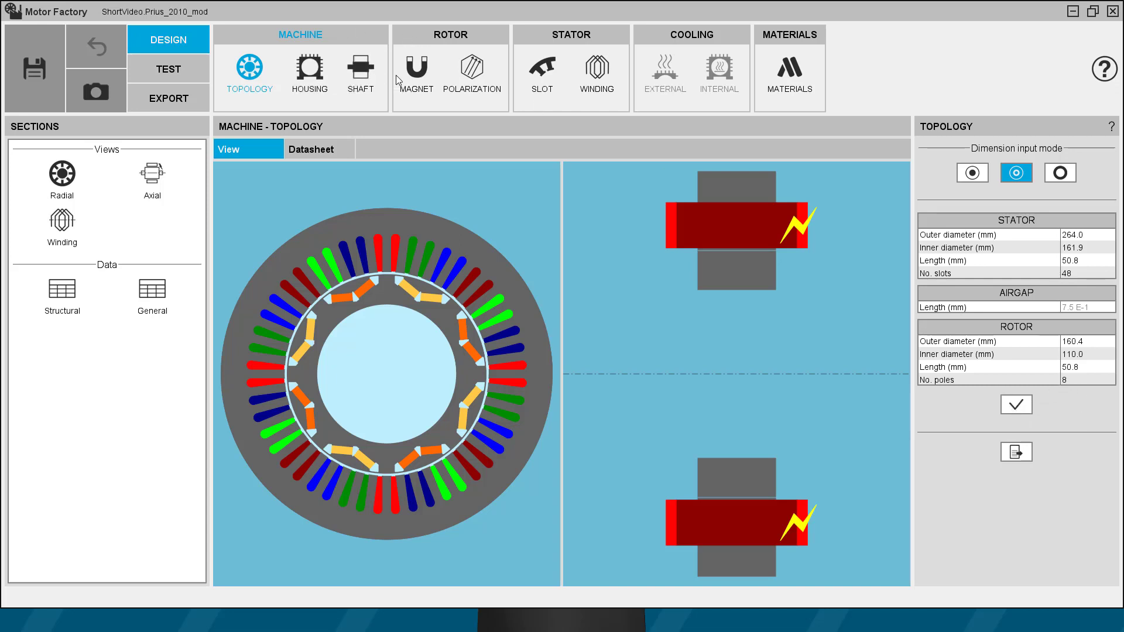
# Step: Browse alternative rotor magnet shapes in the imi_VBlock, ims_Misc, imi_Layer and ims_Block libraries and close the selector without replacing the magnet
pyautogui.click(417, 77)
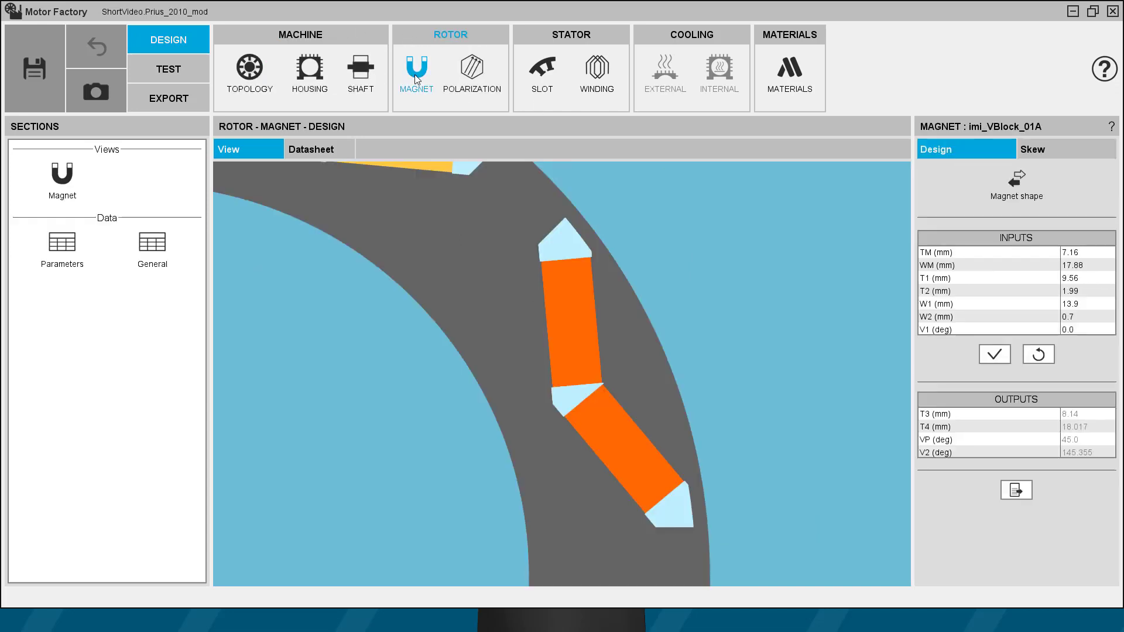
pyautogui.click(1020, 182)
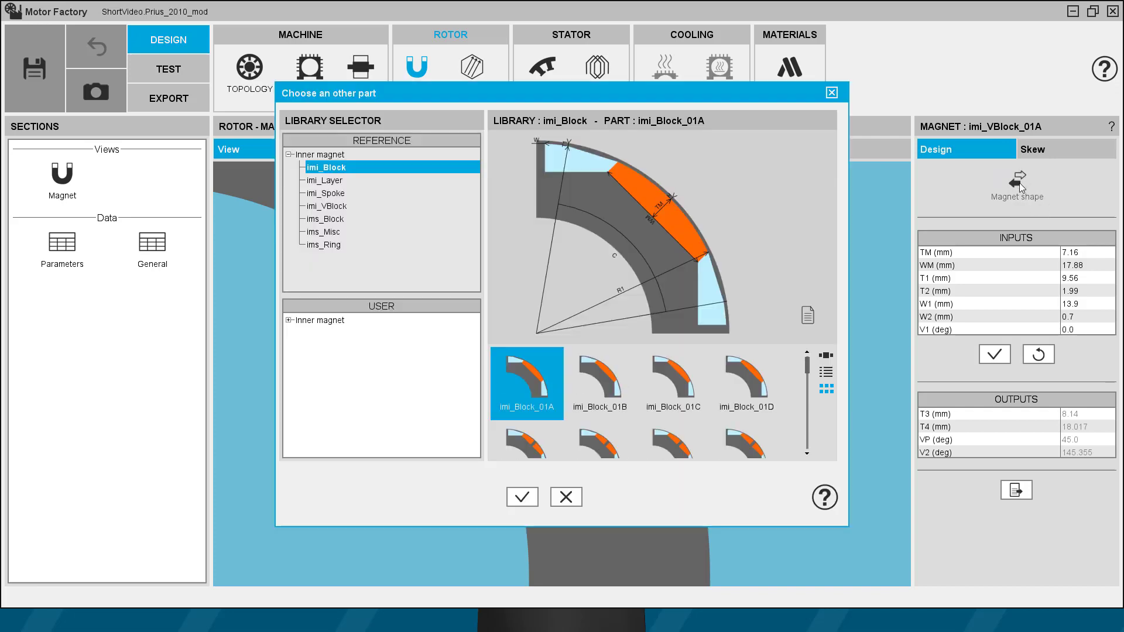
pyautogui.click(357, 206)
pyautogui.click(337, 232)
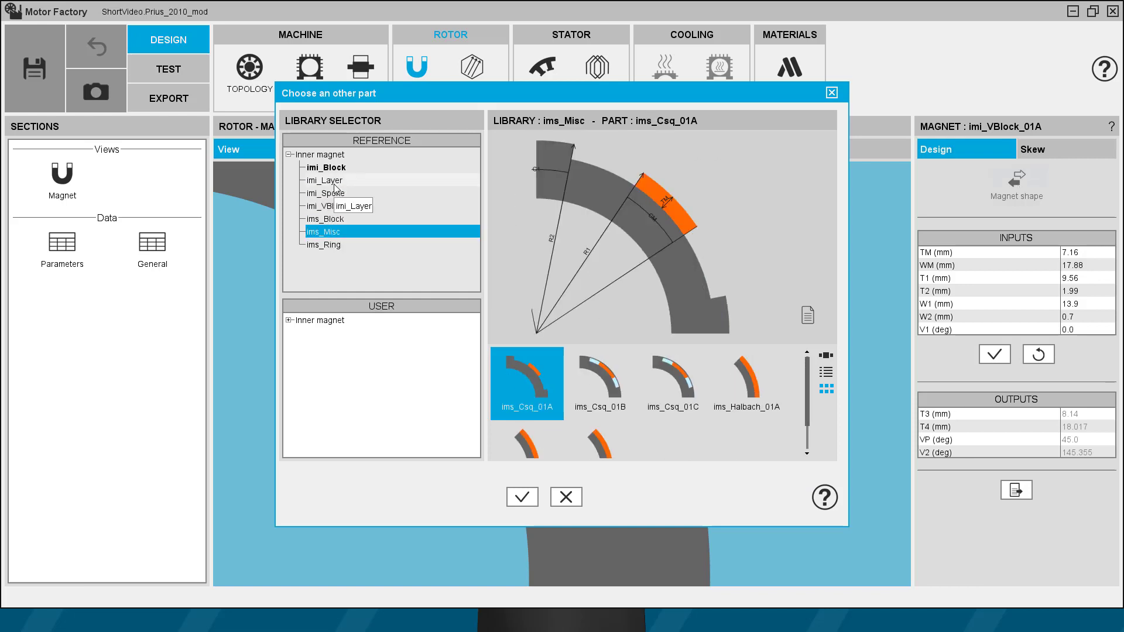
pyautogui.click(333, 180)
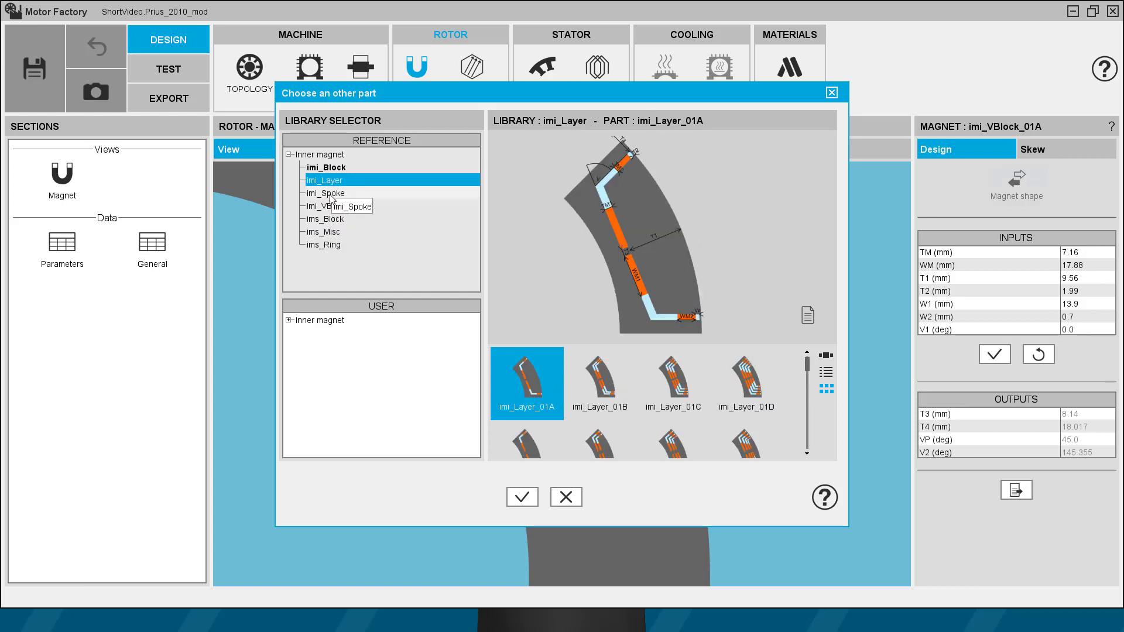
pyautogui.click(329, 206)
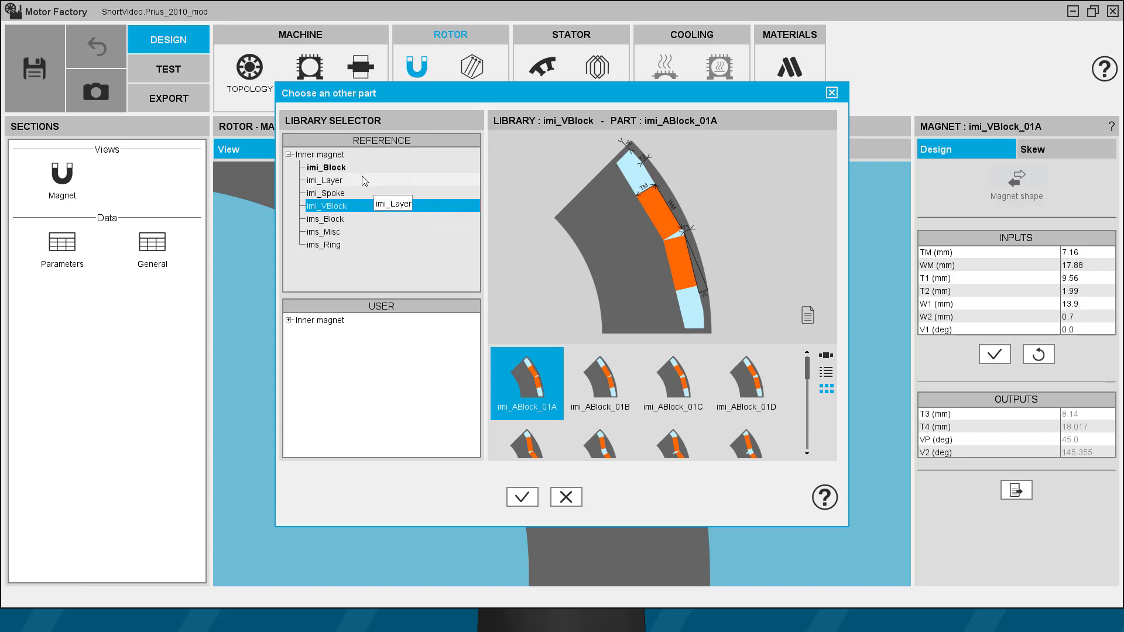
pyautogui.click(327, 218)
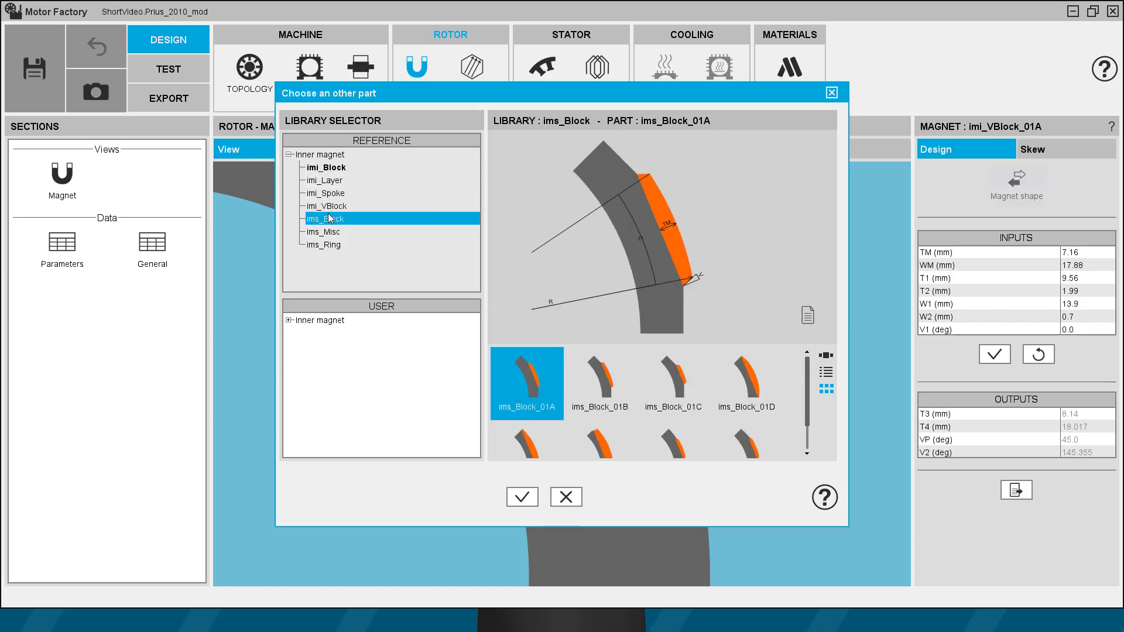
pyautogui.click(330, 182)
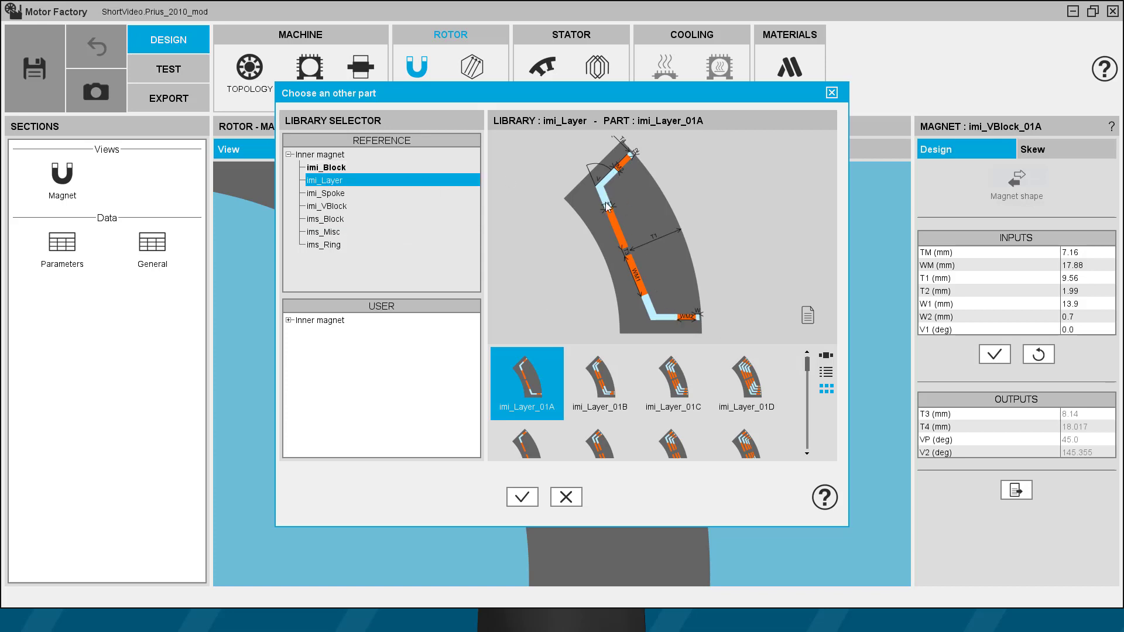
pyautogui.click(566, 497)
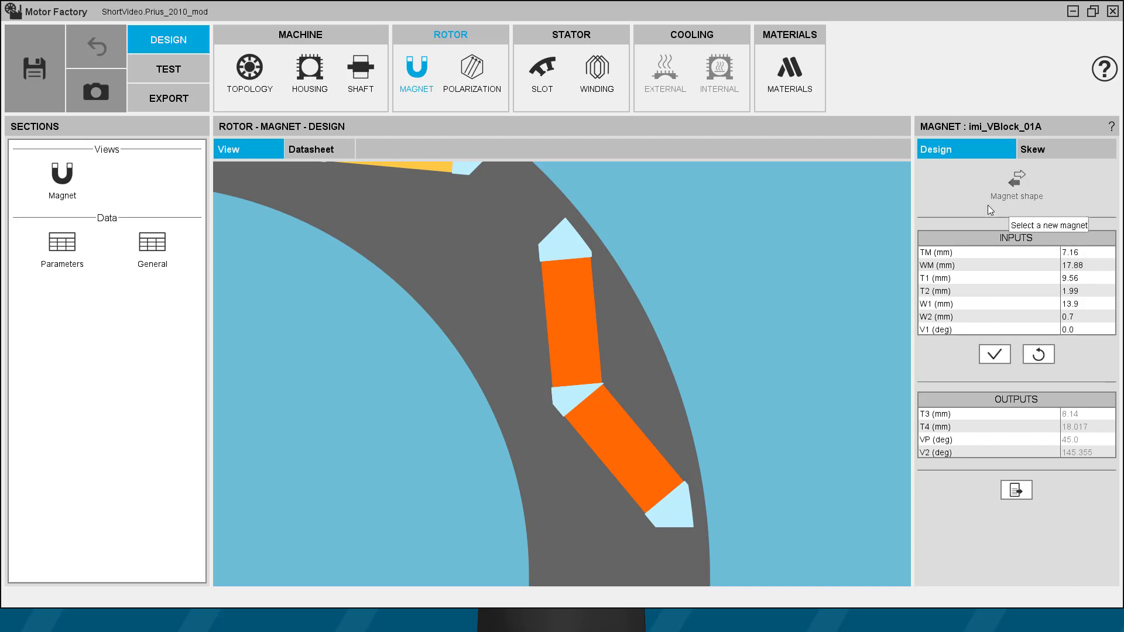
# Step: Examine the rotor magnet's T1 and T2 dimensions and its polarization settings
pyautogui.click(1079, 279)
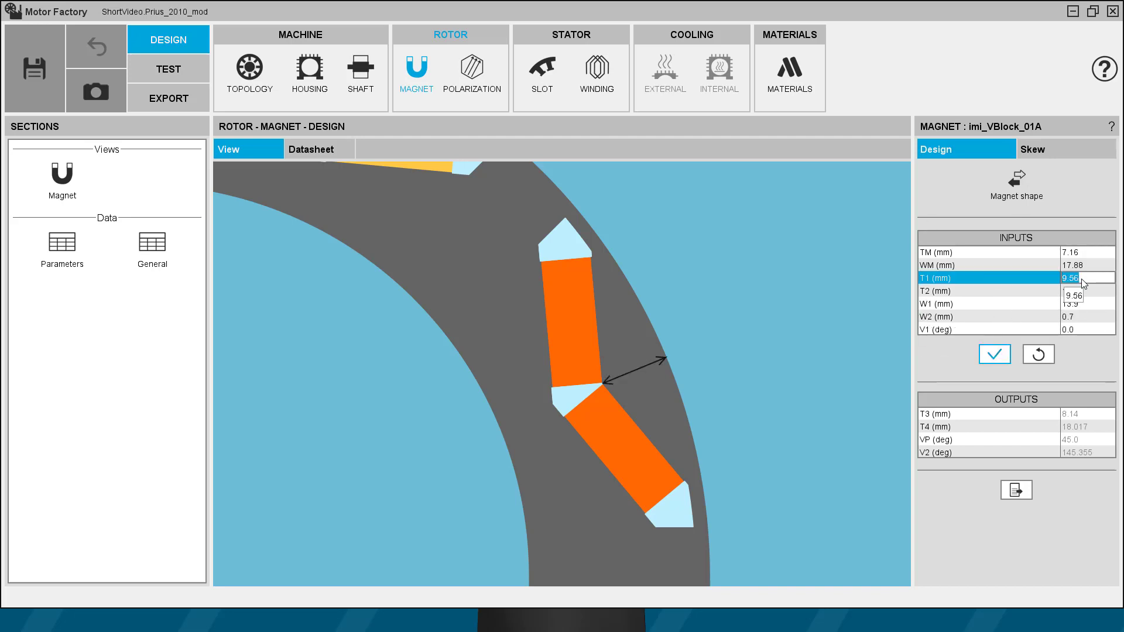
pyautogui.click(1081, 292)
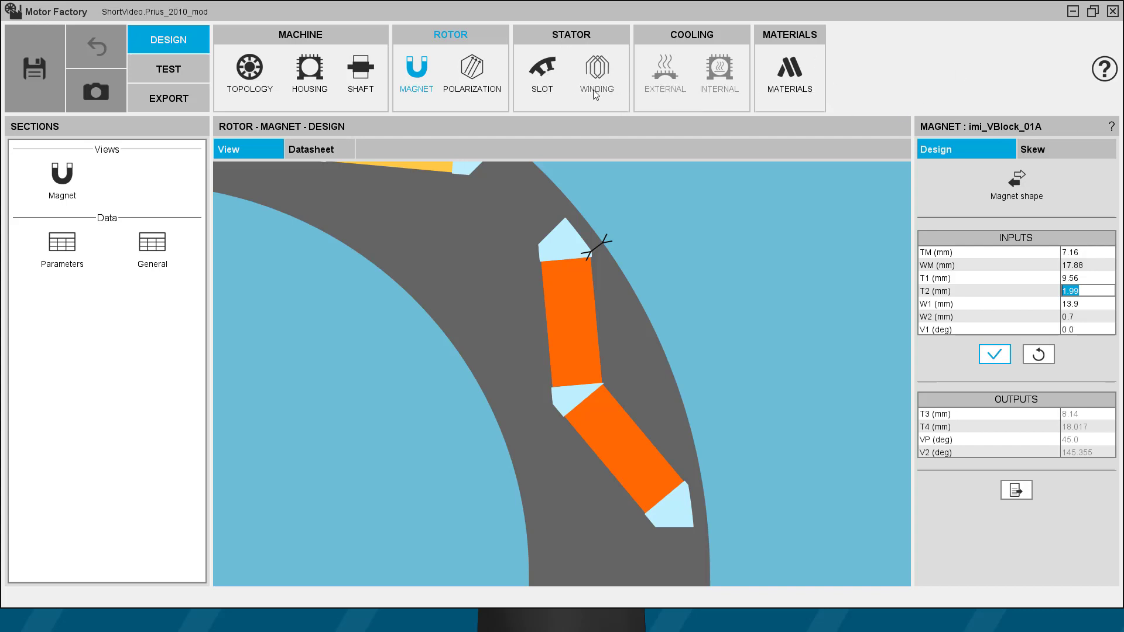
pyautogui.click(466, 75)
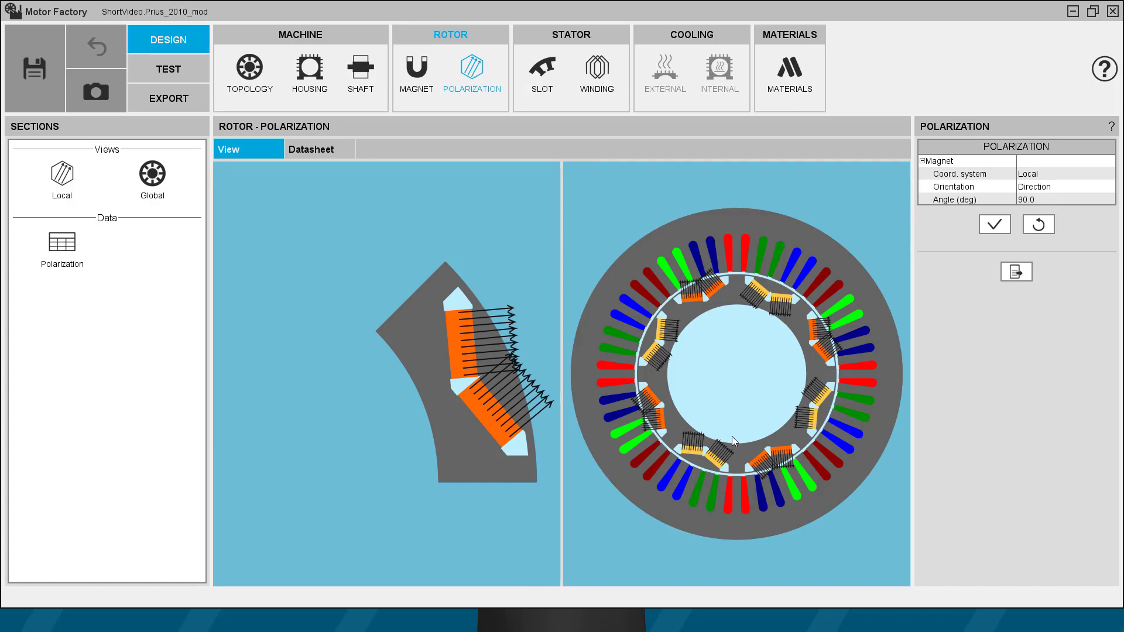
# Step: Try a square lamination on the stator, accepting deletion of the stored test results, and switch back to the original round type
pyautogui.click(541, 75)
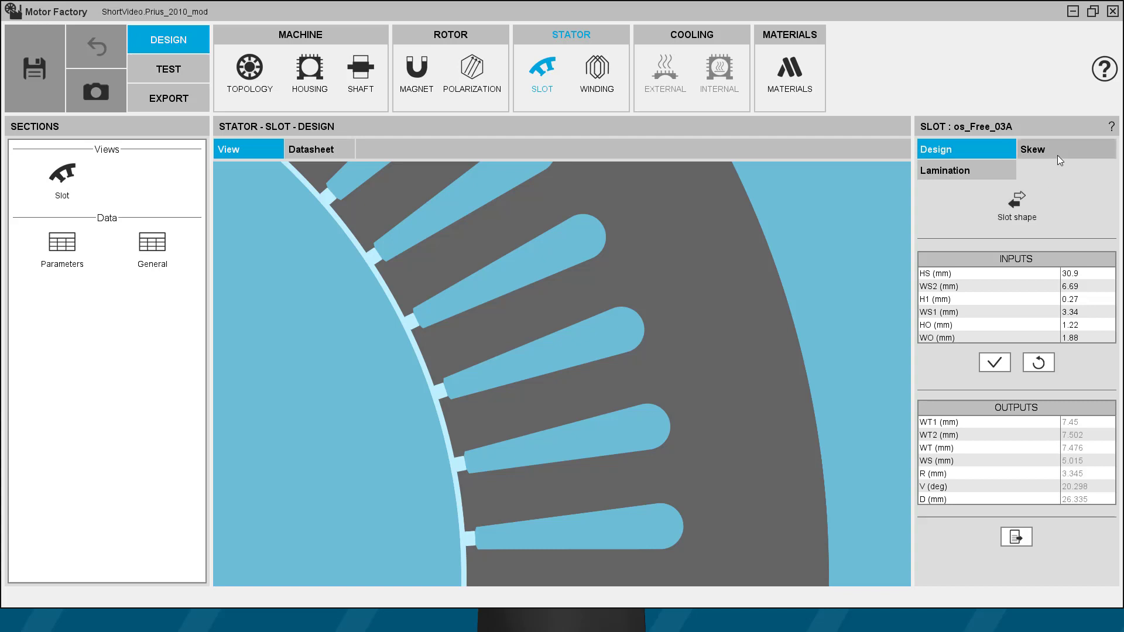
pyautogui.click(983, 174)
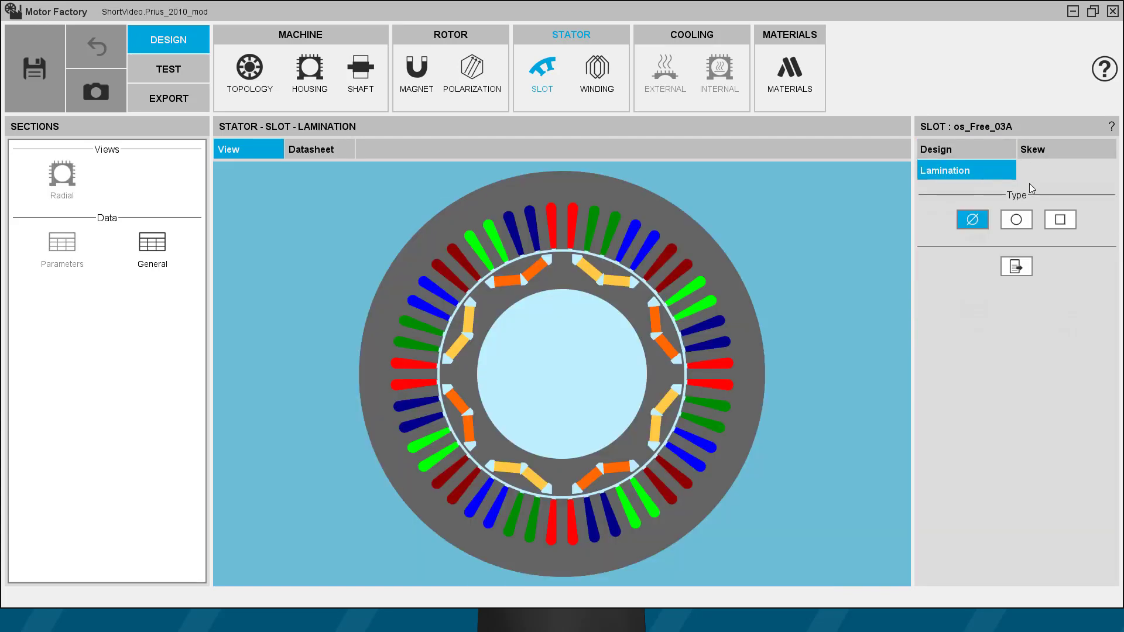
pyautogui.click(1062, 222)
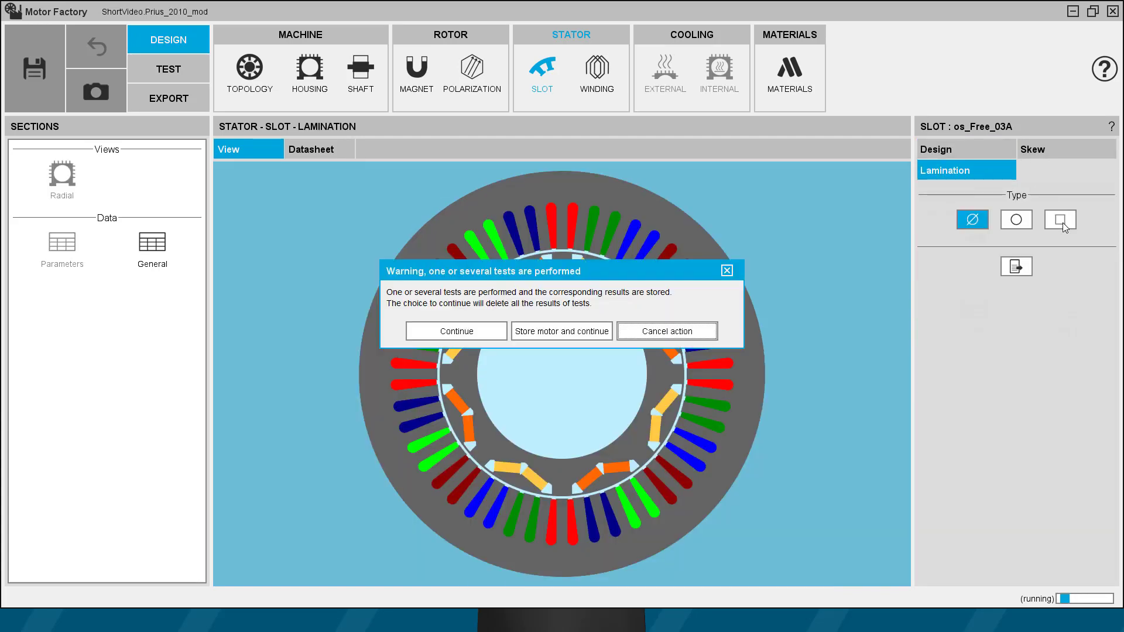
pyautogui.click(473, 336)
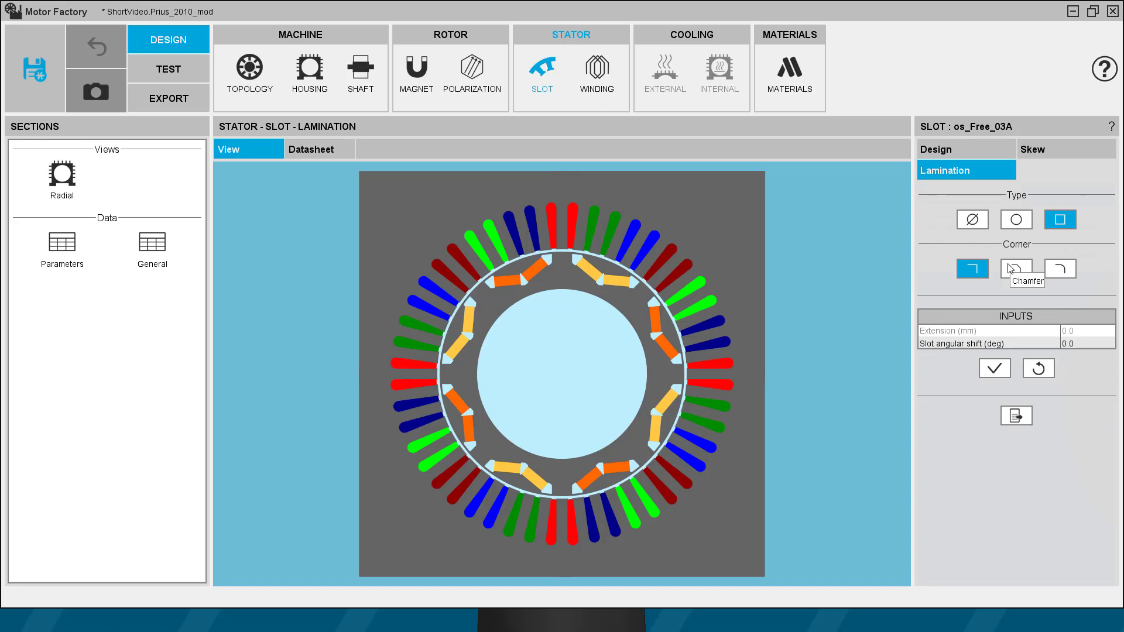
pyautogui.click(982, 226)
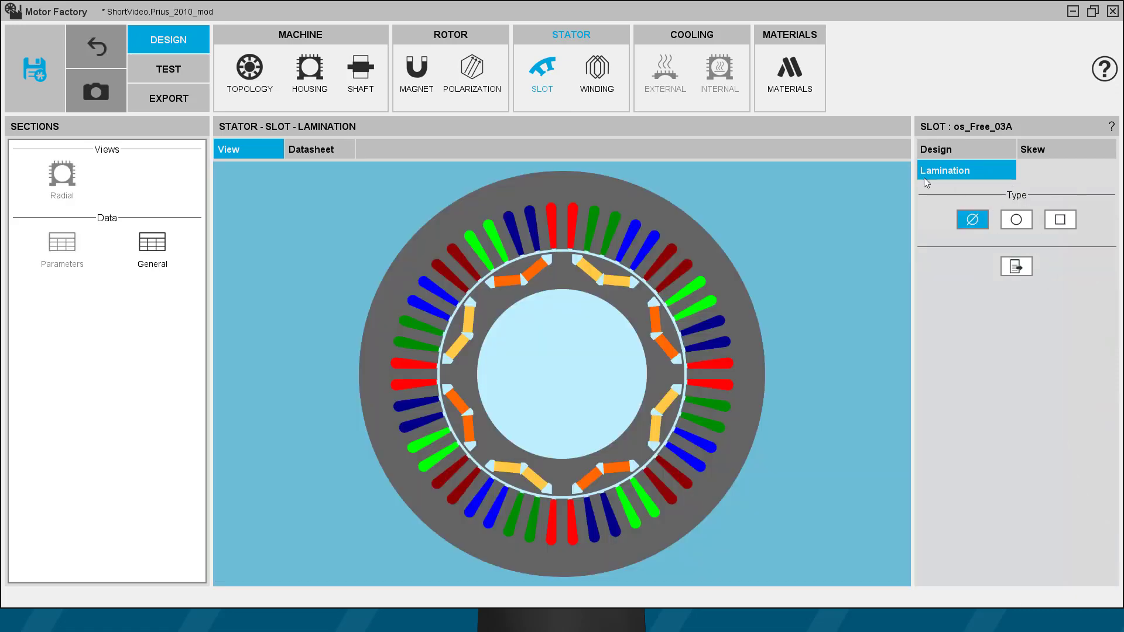
pyautogui.click(937, 150)
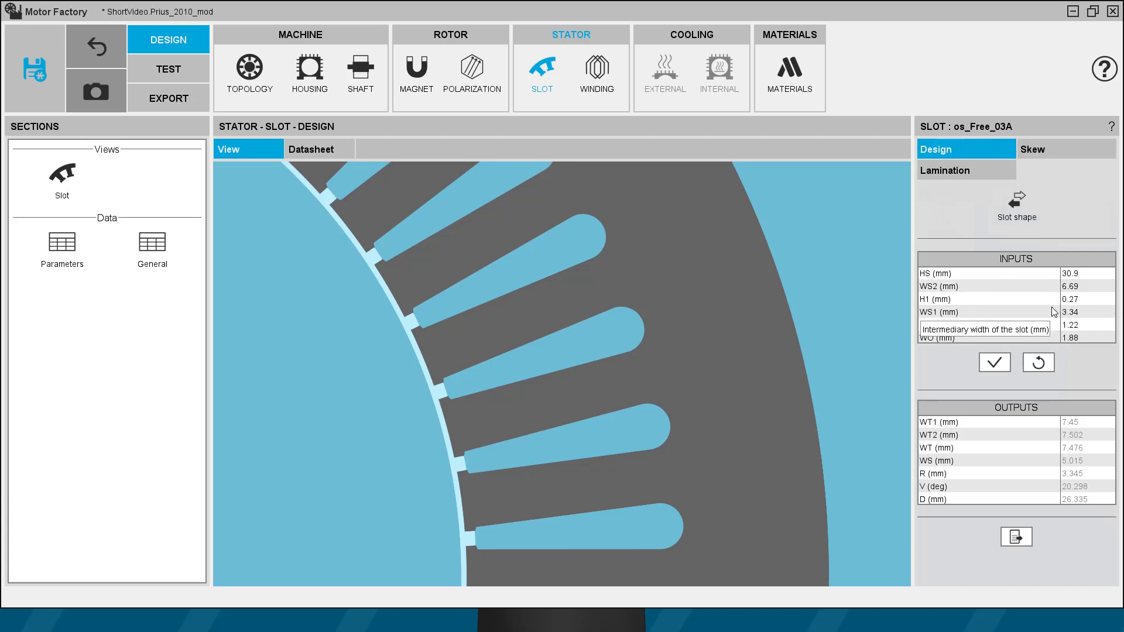
# Step: Try a WS1 intermediary width of 5 mm on the stator slot and undo the change
pyautogui.doubleClick(1087, 313)
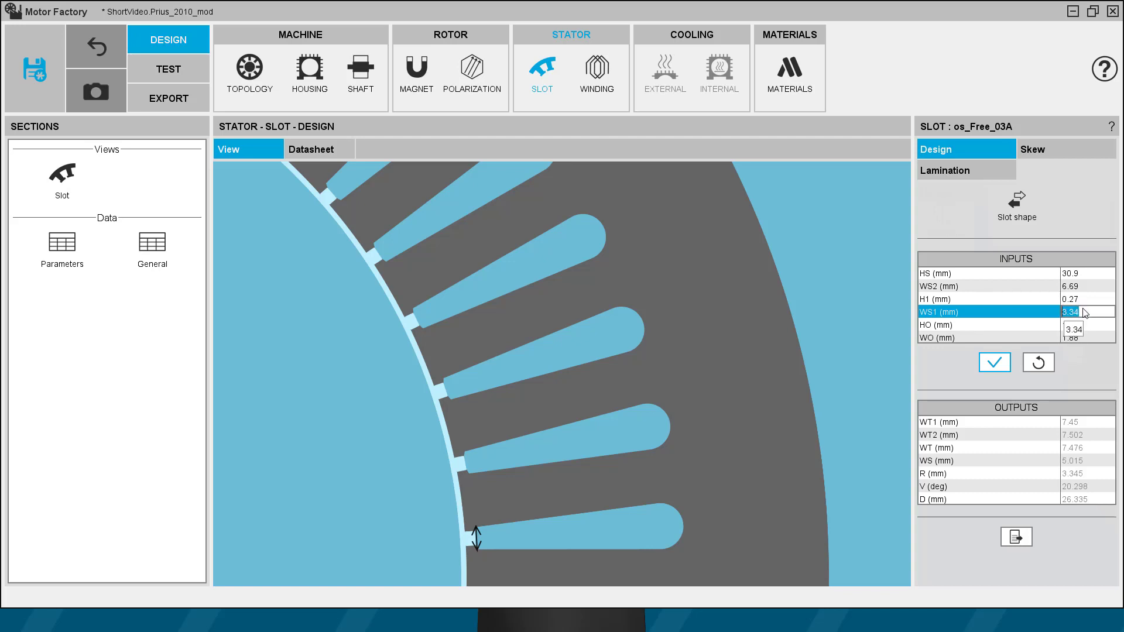
pyautogui.write('5')
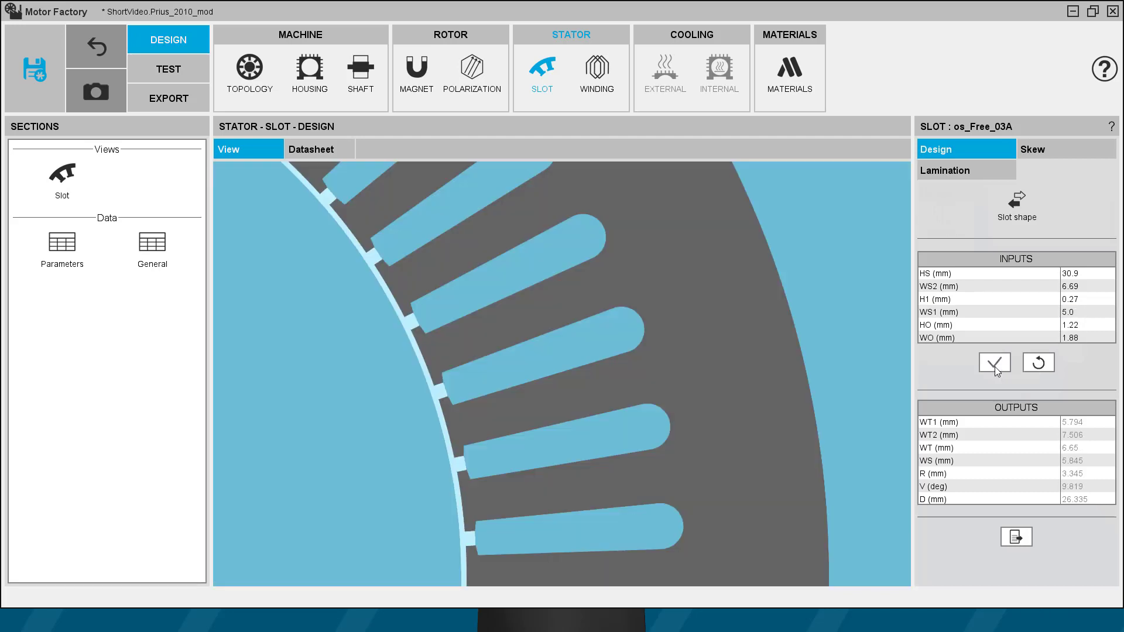
pyautogui.click(103, 54)
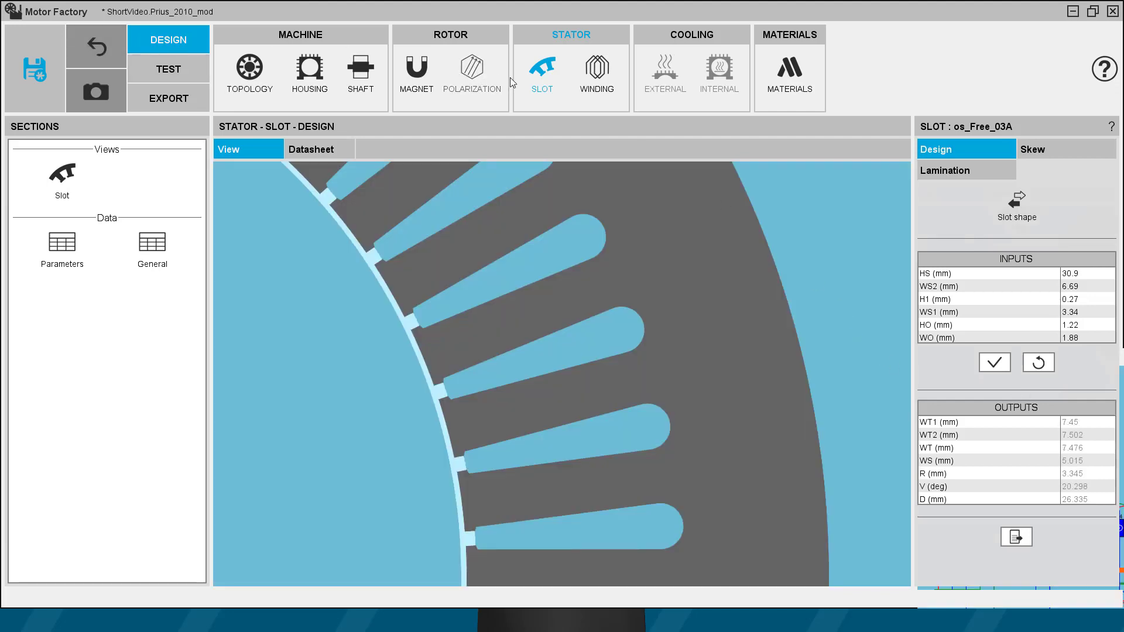
# Step: Step through the Easy and Adv. definition modes of the stator's classical winding and leave it on Expert
pyautogui.click(605, 93)
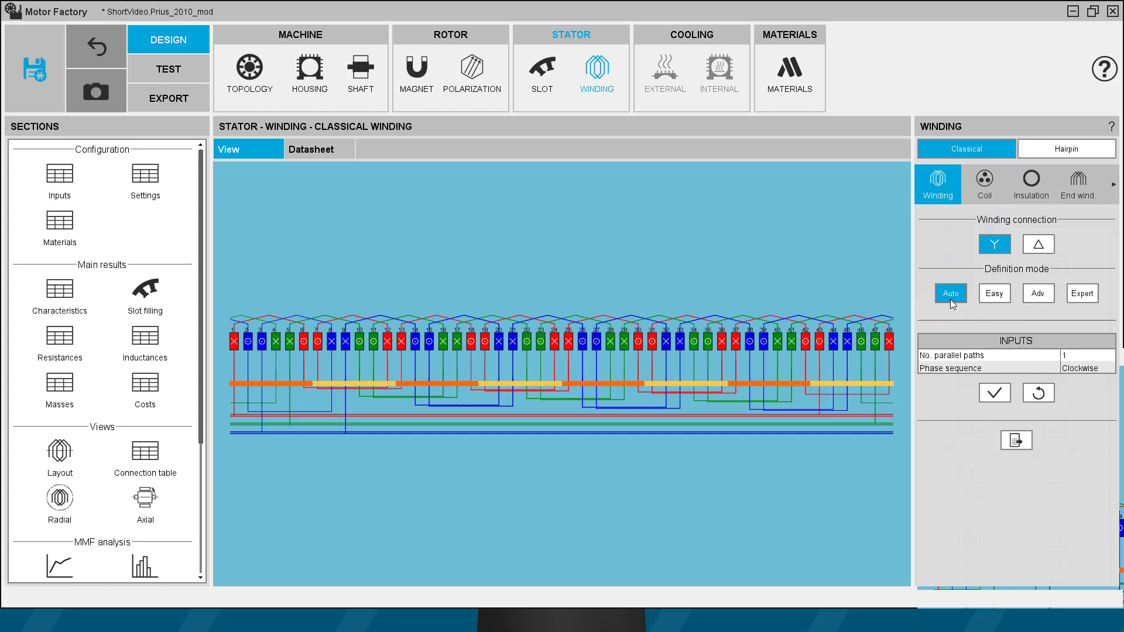
pyautogui.click(995, 294)
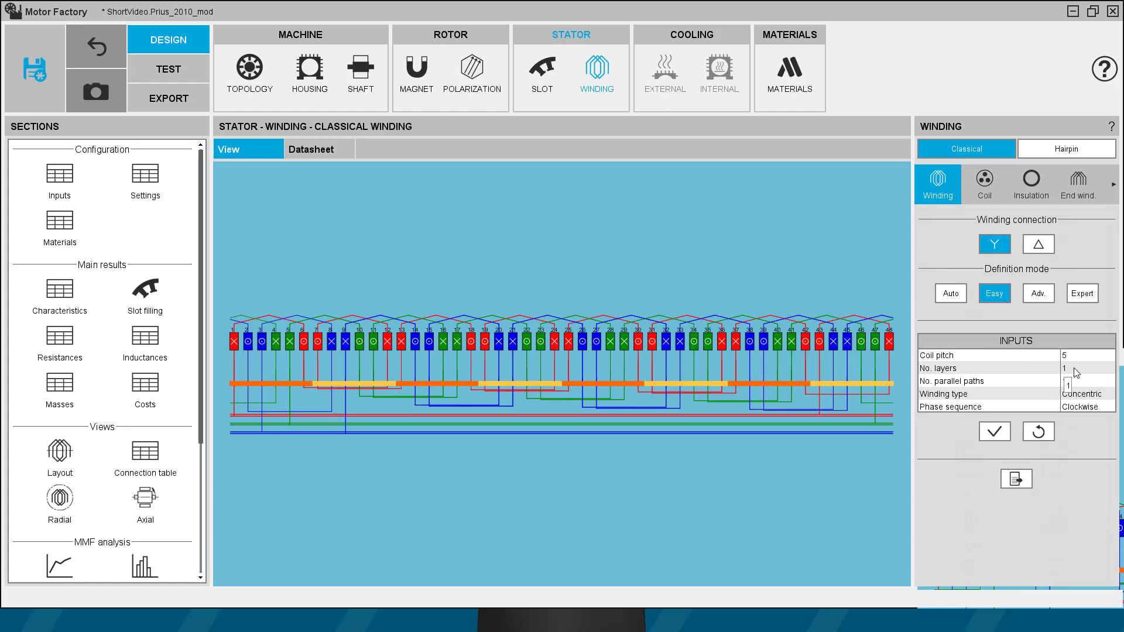
pyautogui.click(1038, 294)
pyautogui.click(1084, 298)
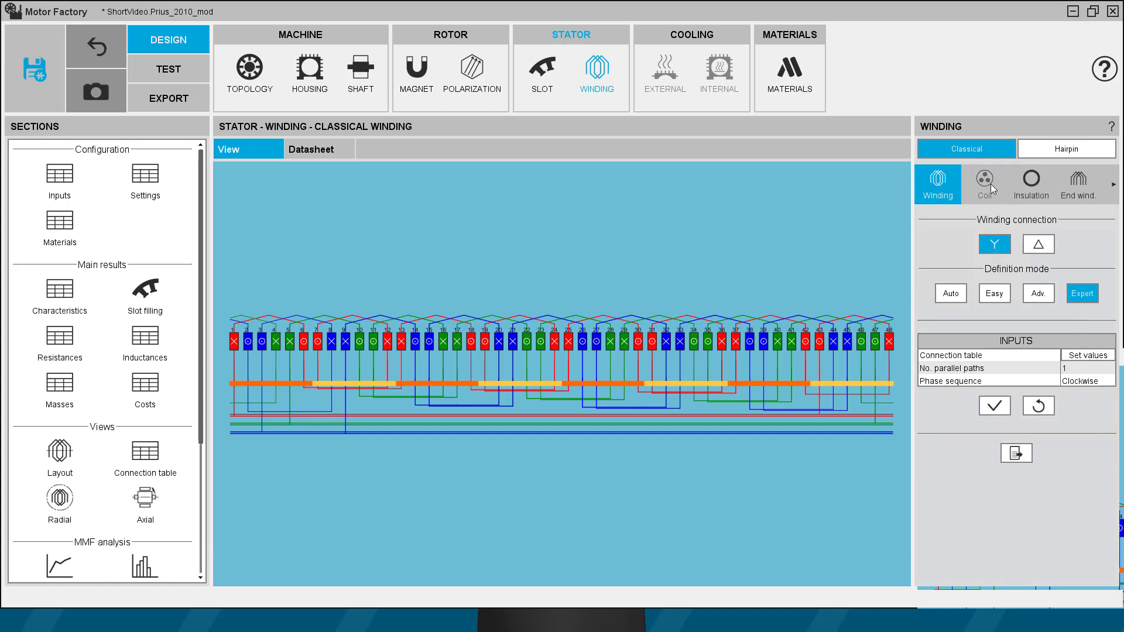
# Step: Switch the coil to the second slot filling option and the horizontal row conductor grouping method
pyautogui.click(989, 184)
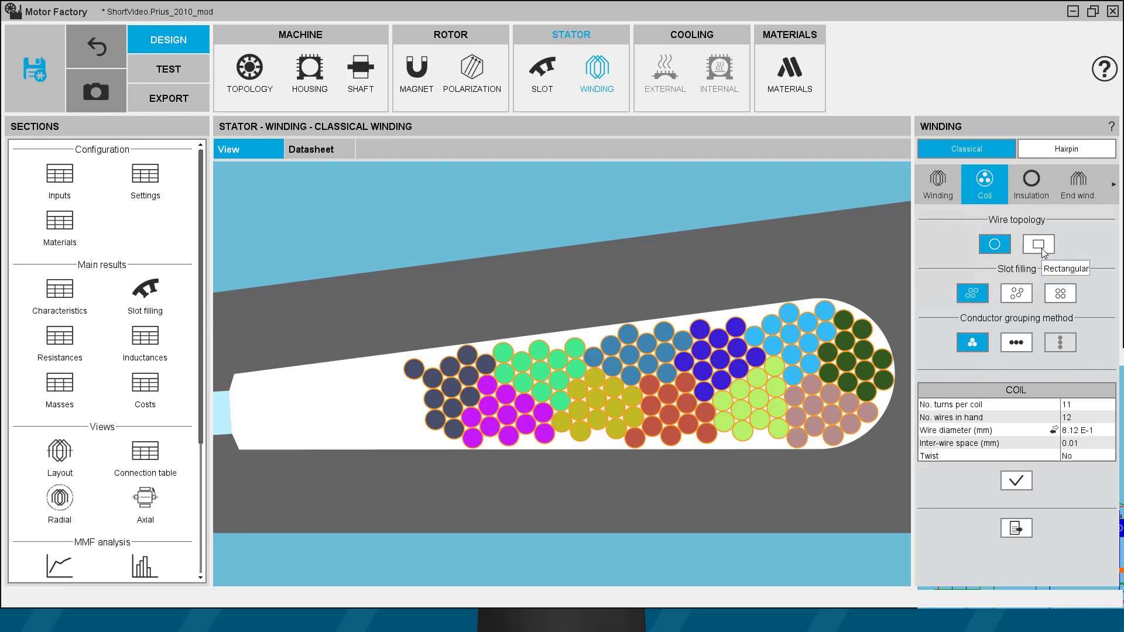
pyautogui.click(1019, 292)
pyautogui.click(1019, 345)
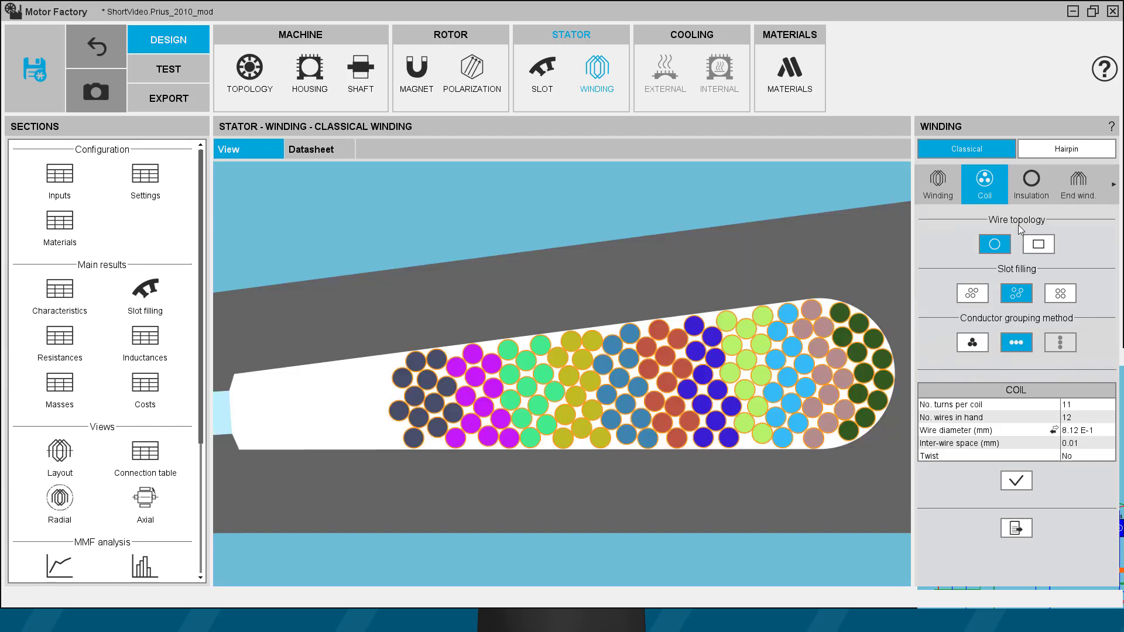
# Step: Examine the winding's insulation thicknesses and its end-winding topology and extension settings
pyautogui.click(1041, 189)
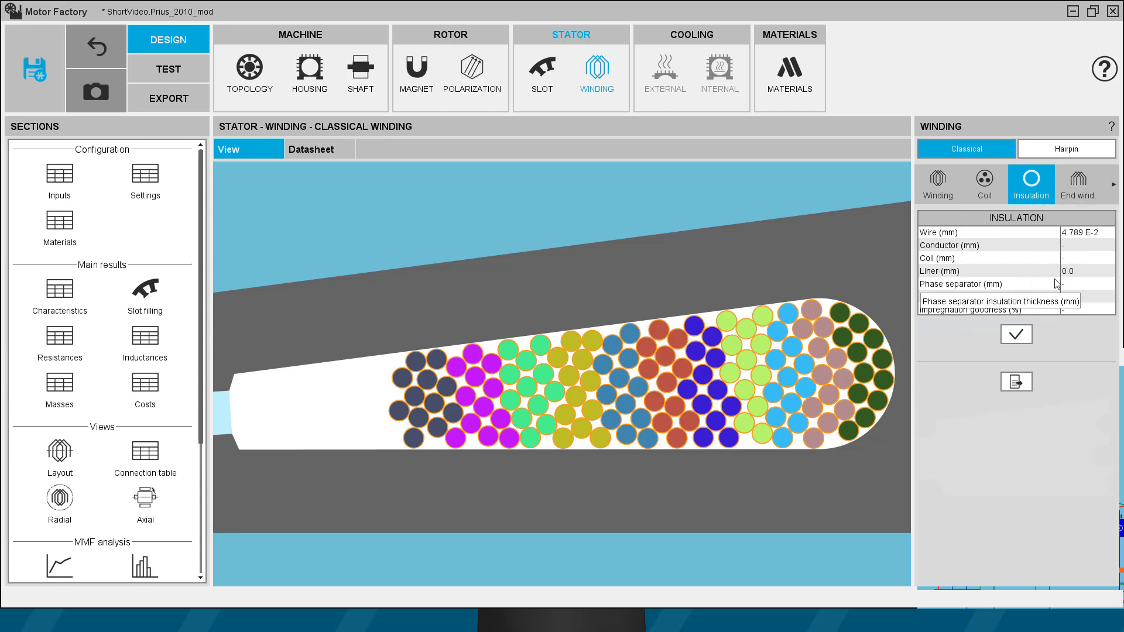
pyautogui.click(1077, 194)
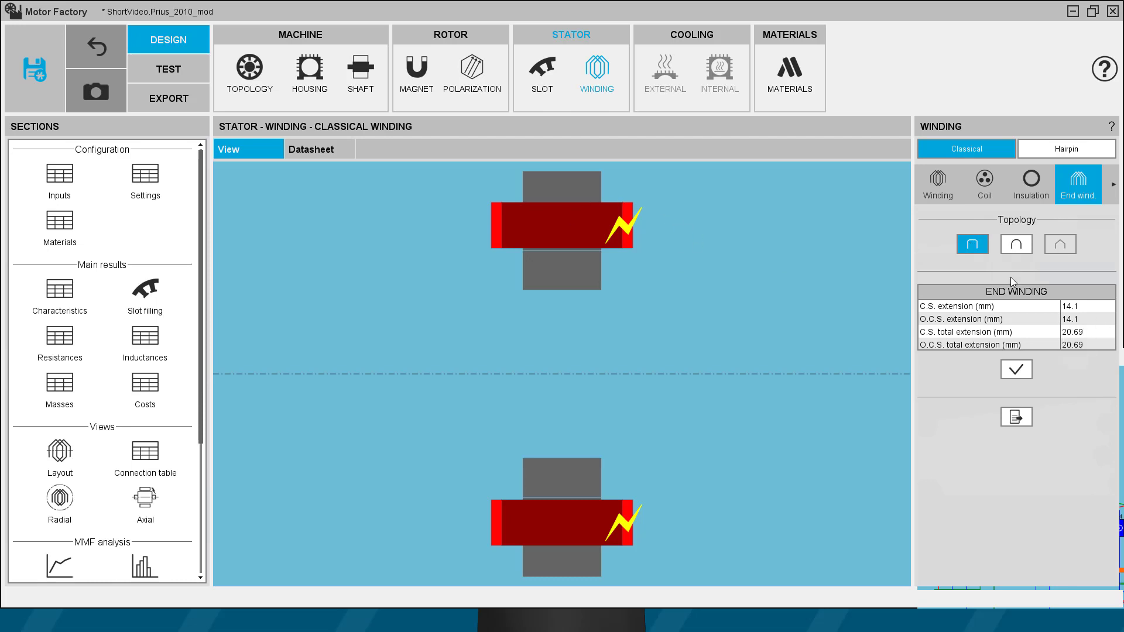
# Step: Try the Hairpin winding type on the stator, switch back to Classical and dismiss the warning
pyautogui.click(1054, 150)
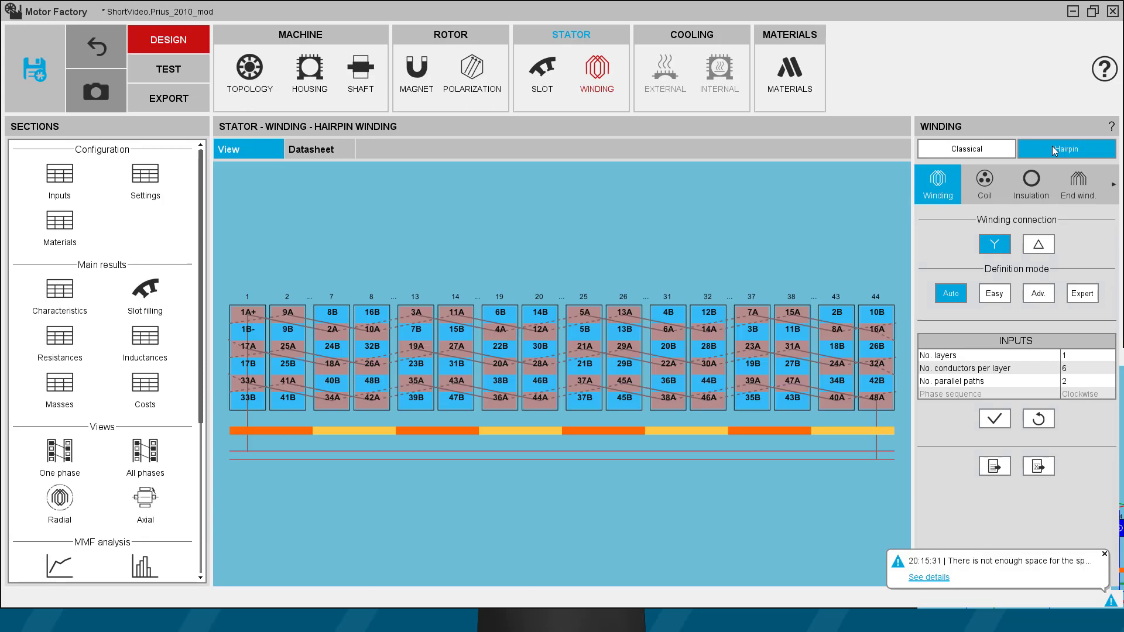
pyautogui.click(966, 148)
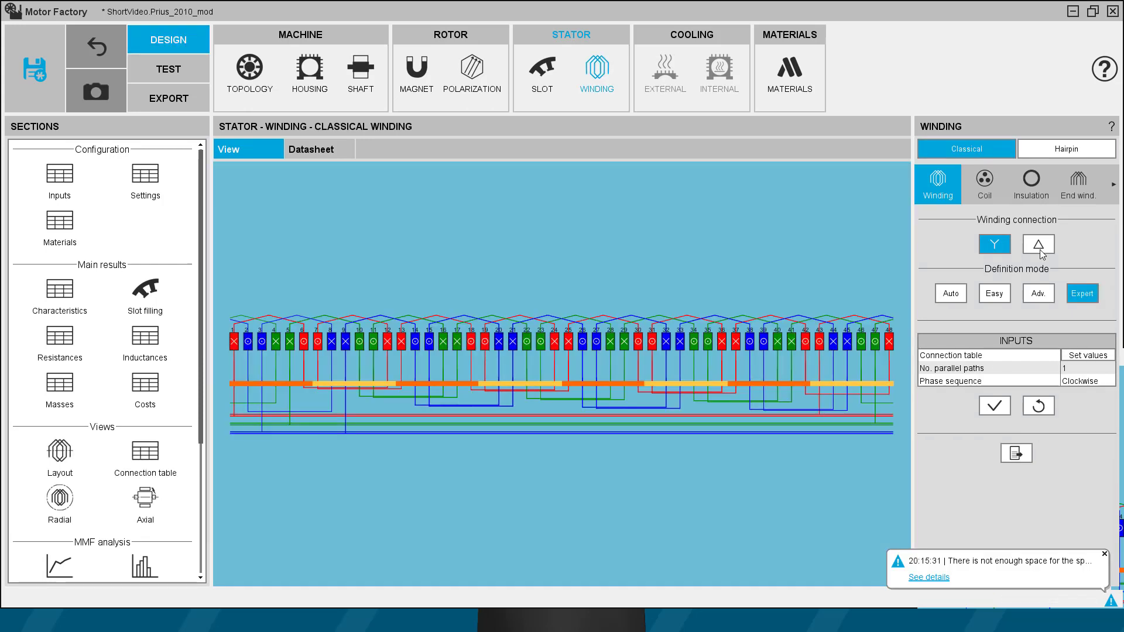
pyautogui.click(1105, 554)
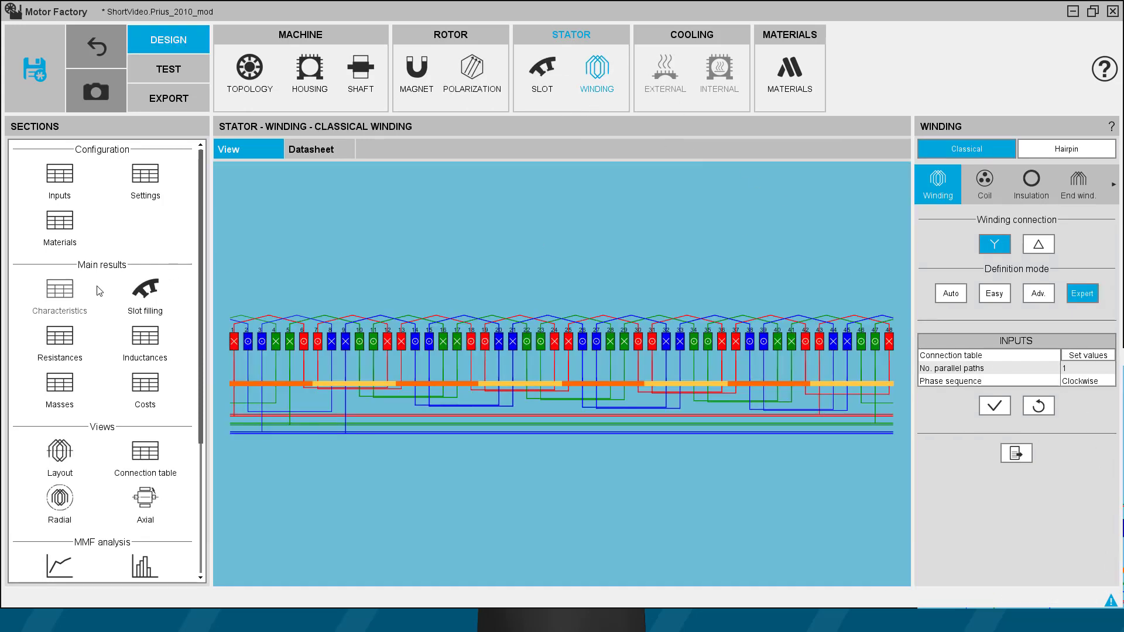
# Step: Review the winding's layout and radial view in its datasheet
pyautogui.scroll(-1, 97, 297)
pyautogui.scroll(-2, 97, 297)
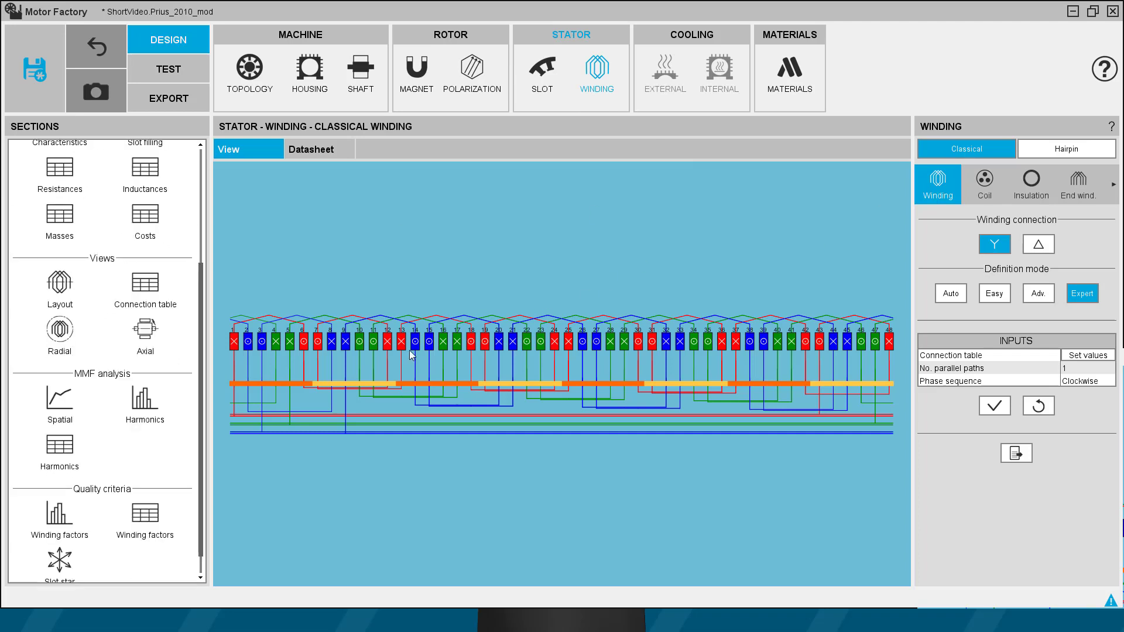
pyautogui.scroll(-1, 88, 364)
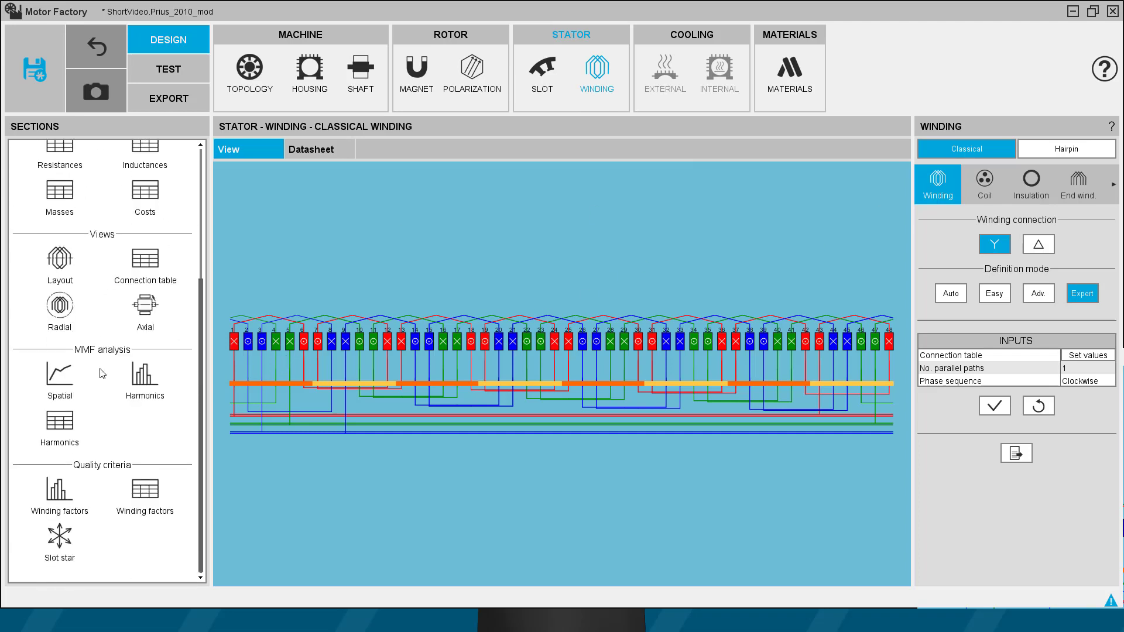
pyautogui.click(70, 269)
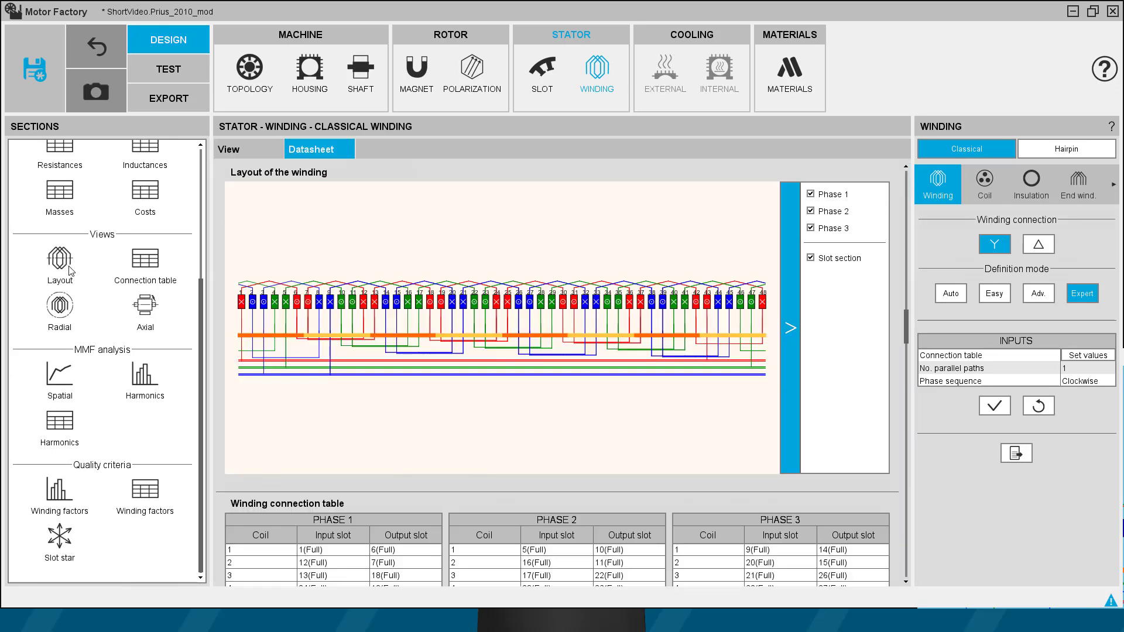
pyautogui.click(58, 311)
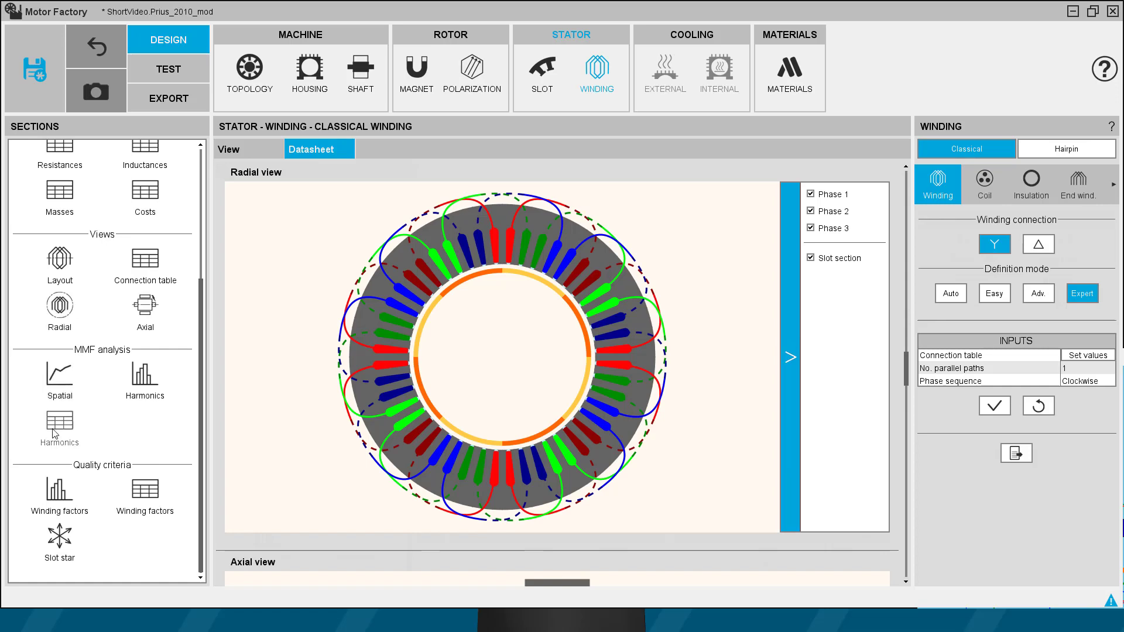
# Step: Review the winding's MMF spatial and harmonic analysis, its winding factors and its slot star
pyautogui.click(64, 384)
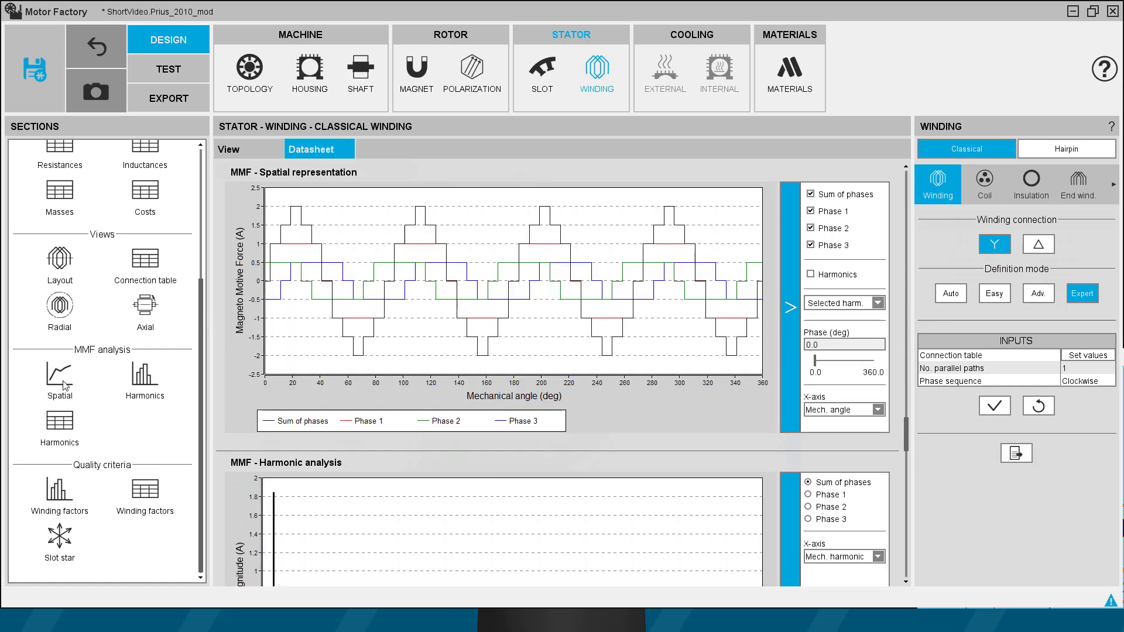
pyautogui.click(146, 377)
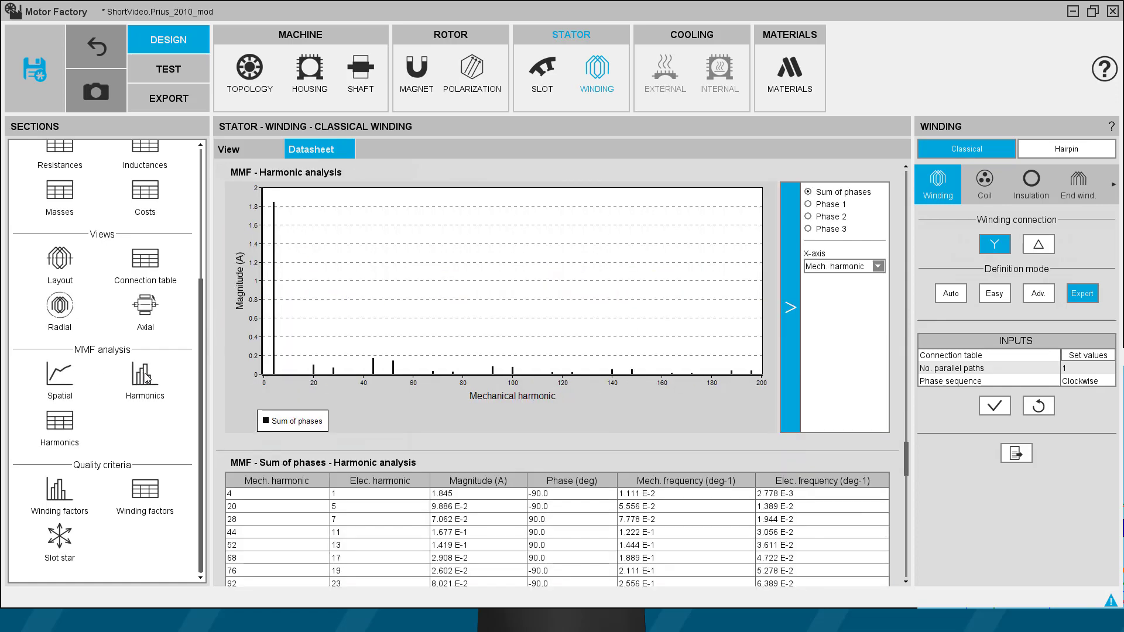
pyautogui.click(54, 442)
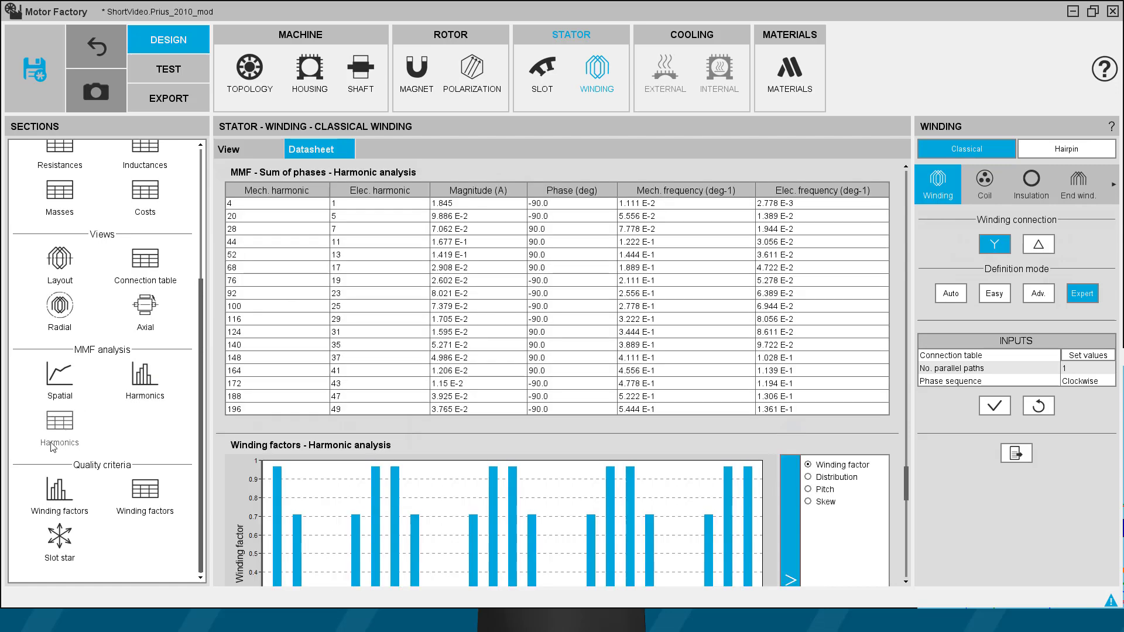
pyautogui.click(61, 497)
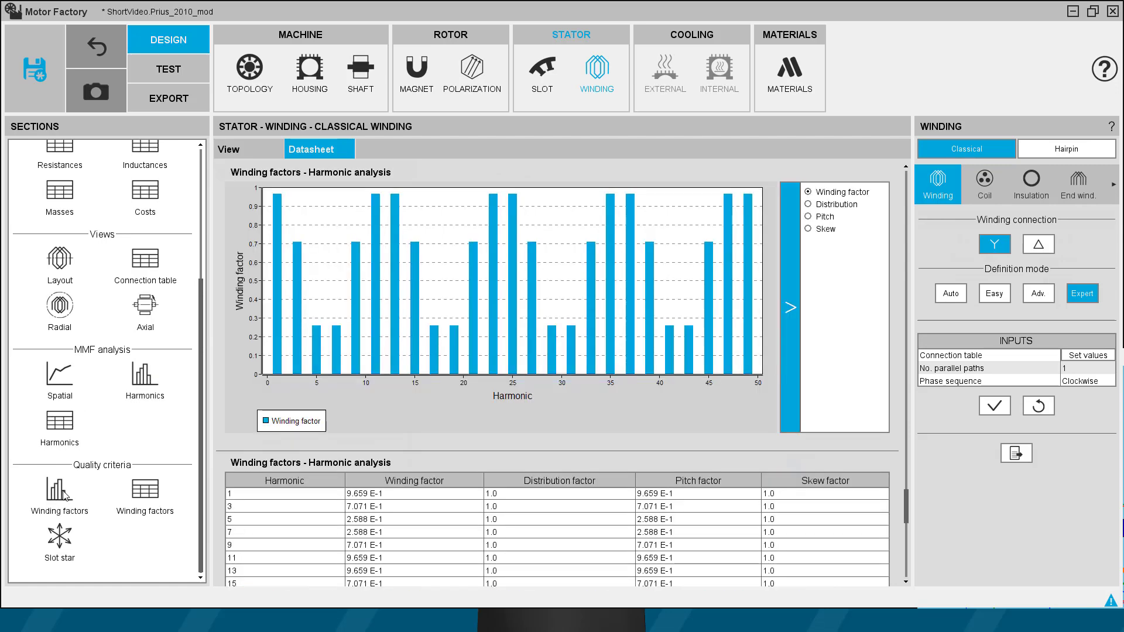
pyautogui.click(60, 543)
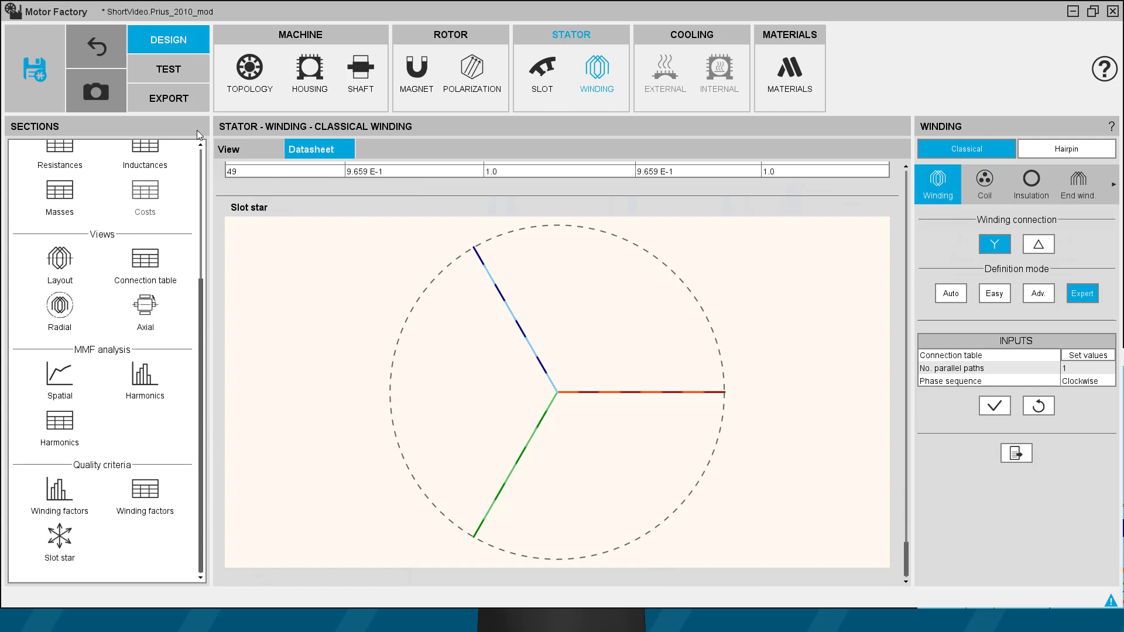
# Step: Browse the materials available for the rotor magnets and close the list without changing the assigned material
pyautogui.click(787, 82)
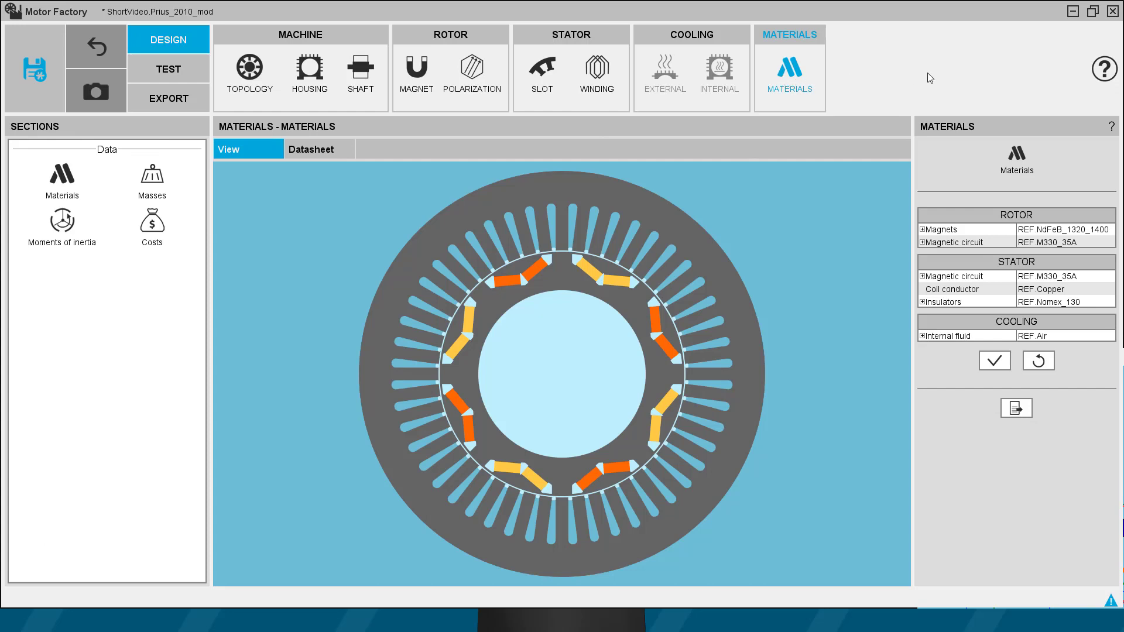
pyautogui.click(1065, 231)
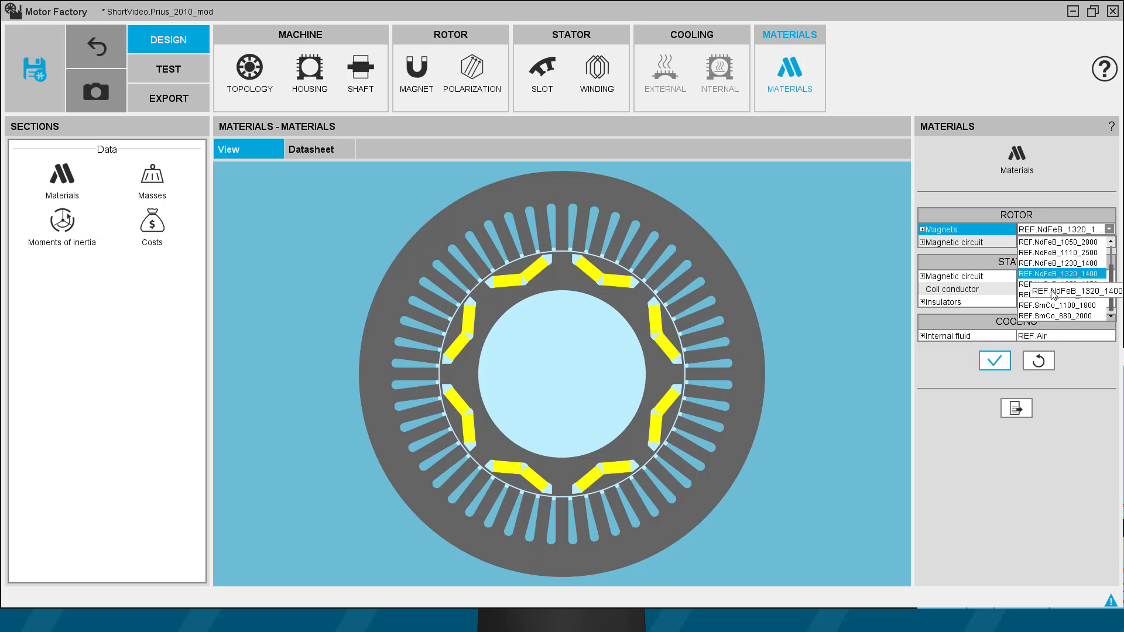
pyautogui.click(1075, 232)
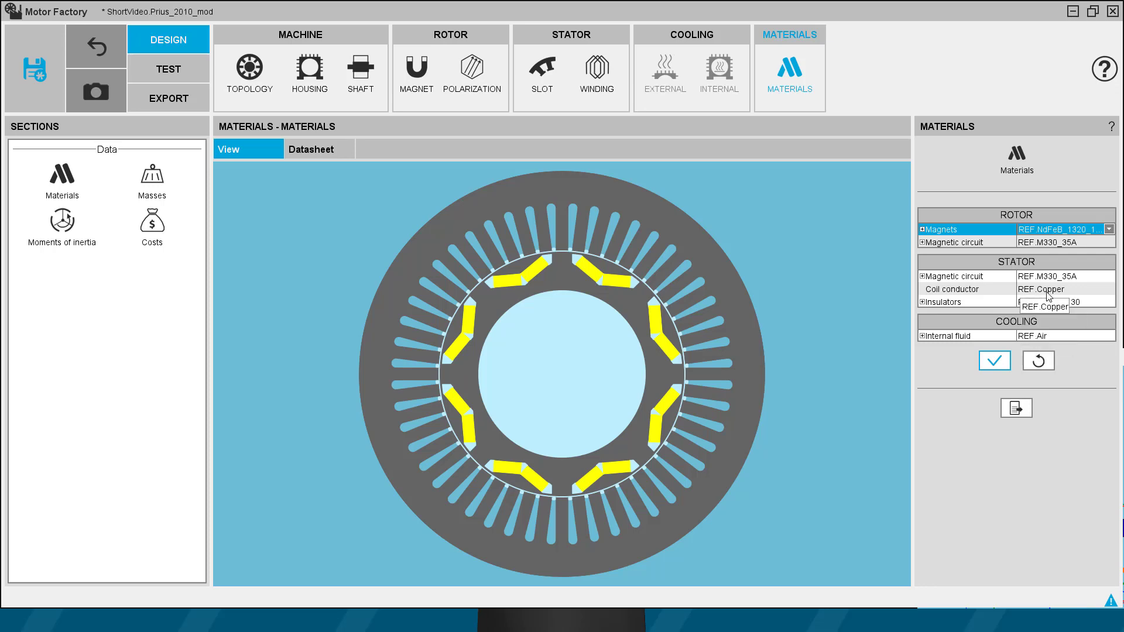
# Step: Open the open-circuit cogging test and check its magnet temperature setting without changing it
pyautogui.click(188, 72)
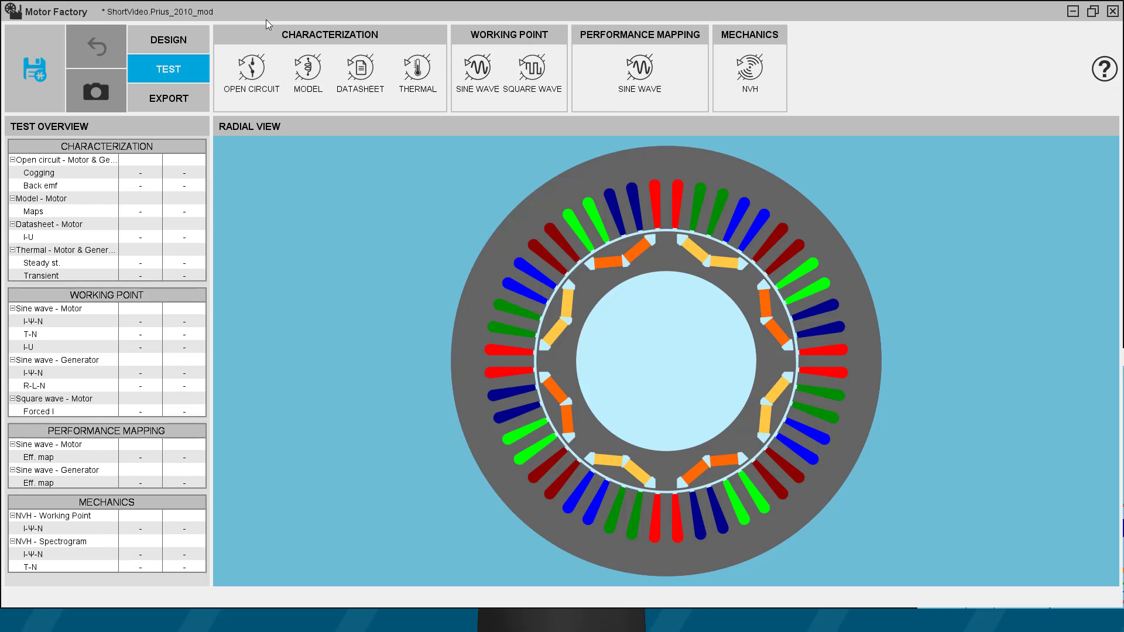
pyautogui.click(252, 77)
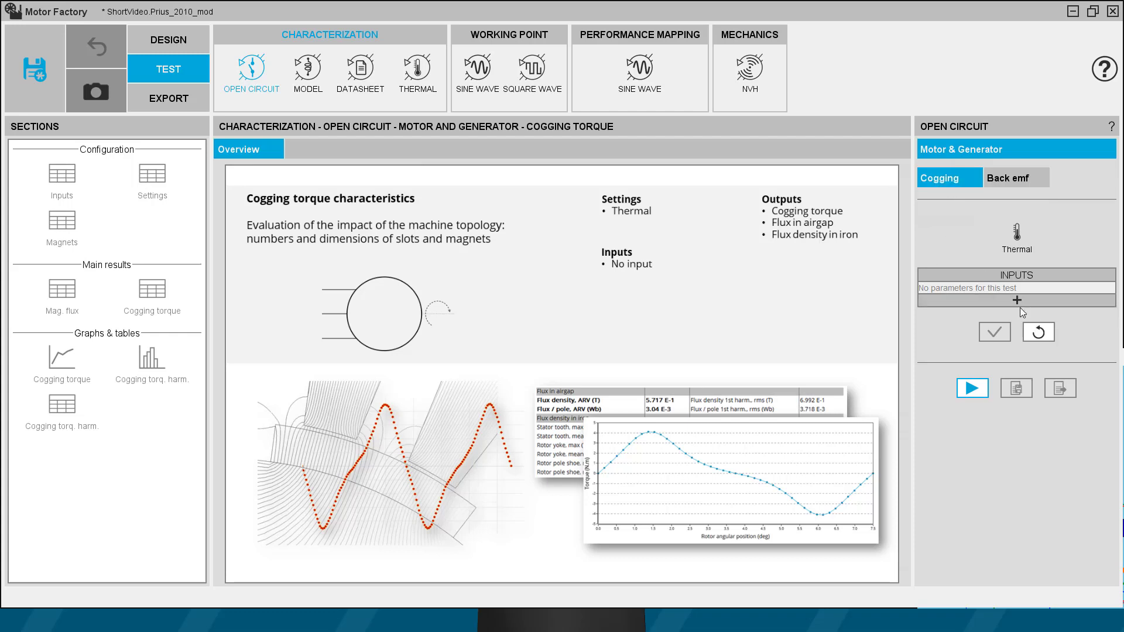
pyautogui.click(1017, 234)
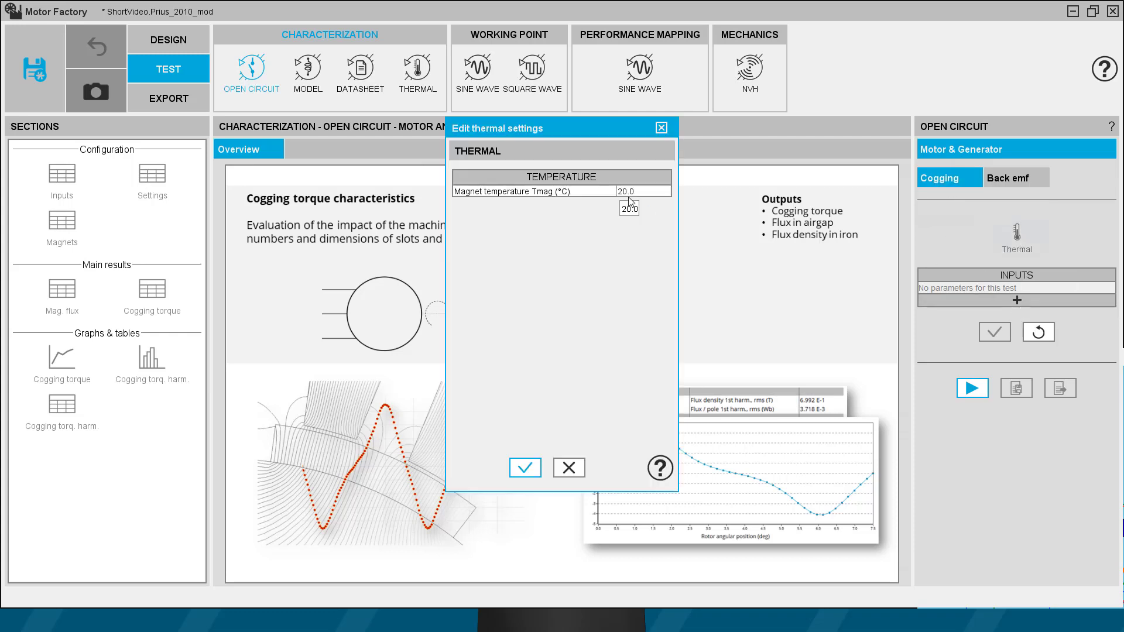
pyautogui.click(661, 128)
# Step: Set the number of computations per cogging period to 20 and run the cogging torque test
pyautogui.click(1017, 299)
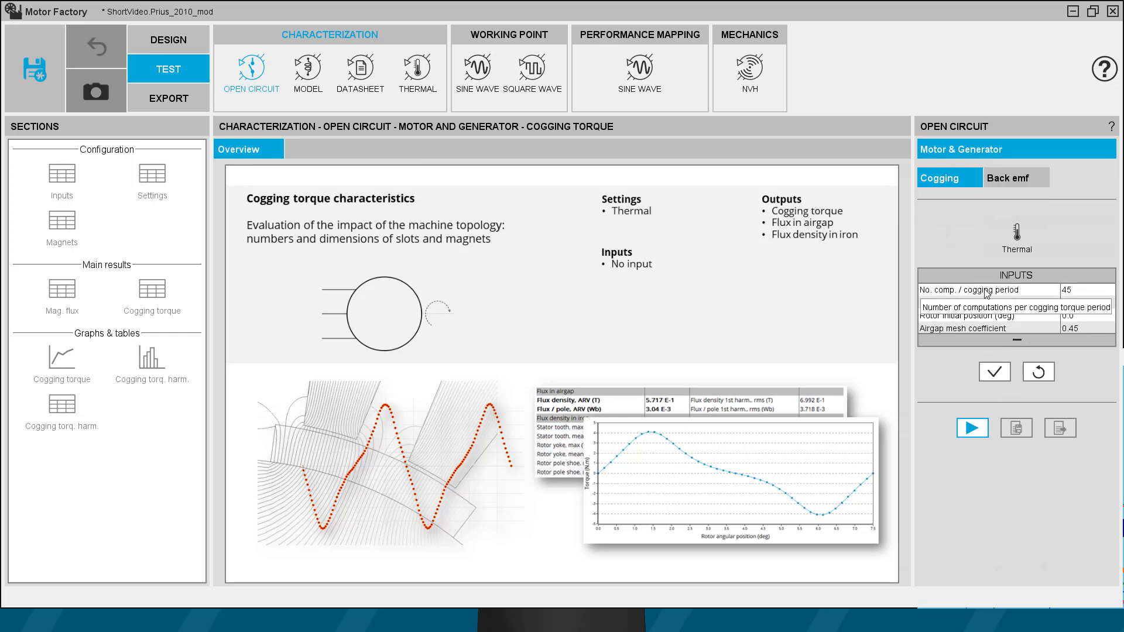
pyautogui.click(1073, 290)
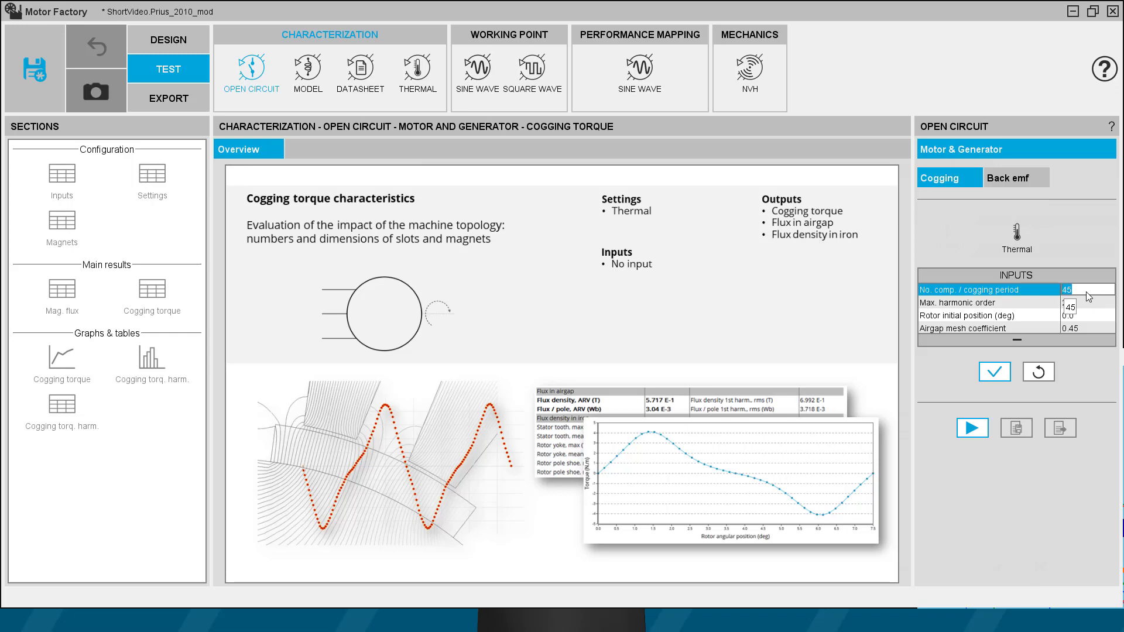
pyautogui.press('BackSpace')
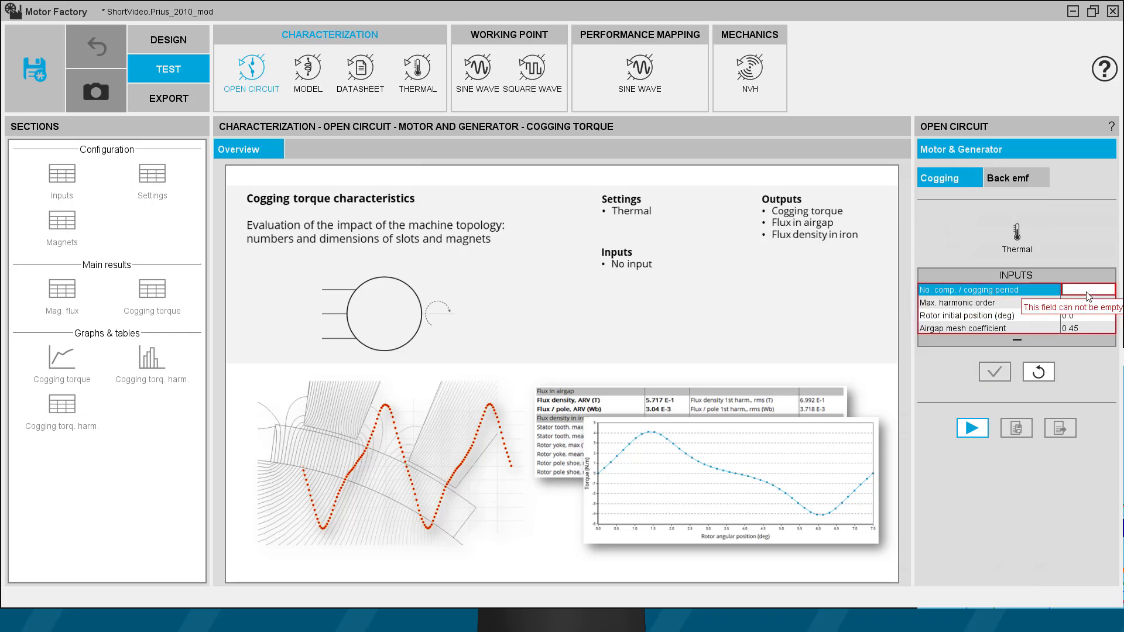
pyautogui.write('20')
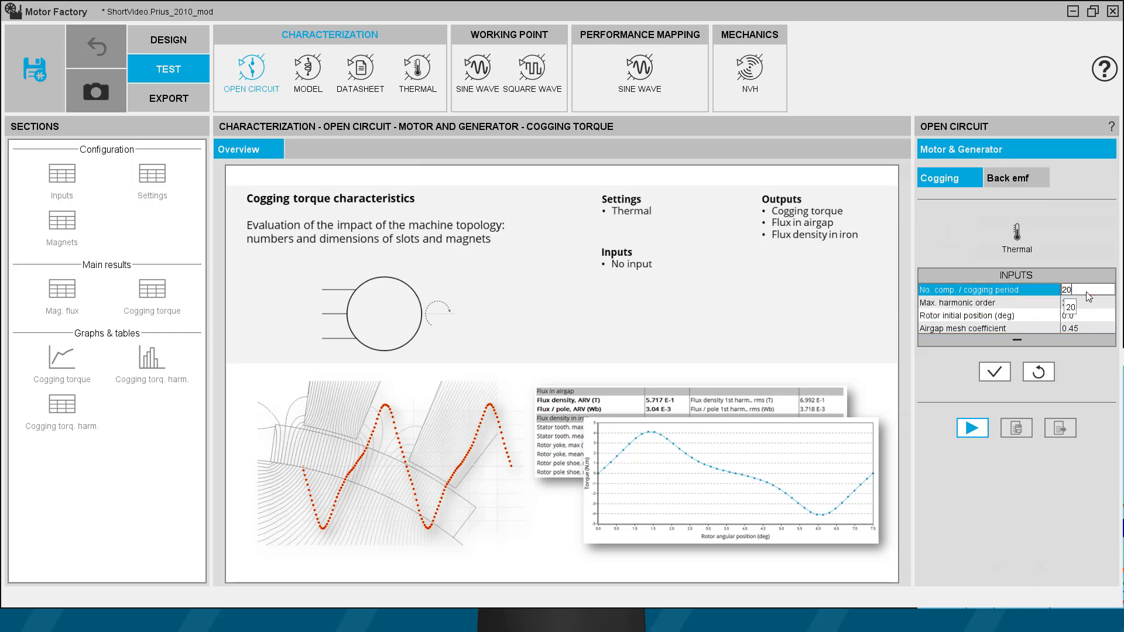
pyautogui.click(996, 376)
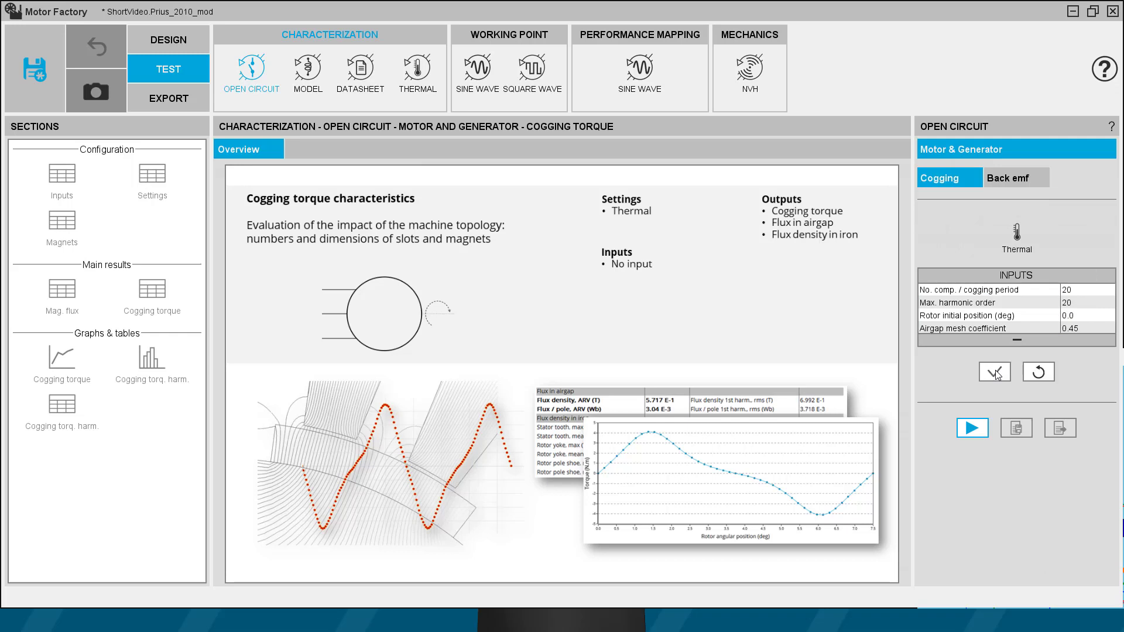
pyautogui.click(973, 430)
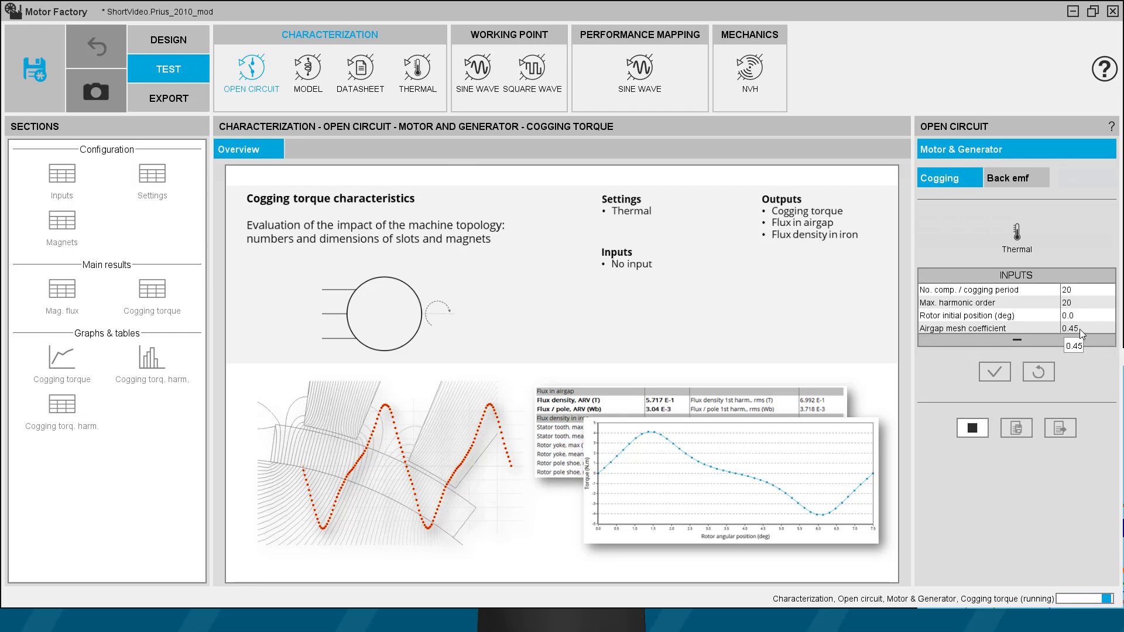
pyautogui.click(1017, 339)
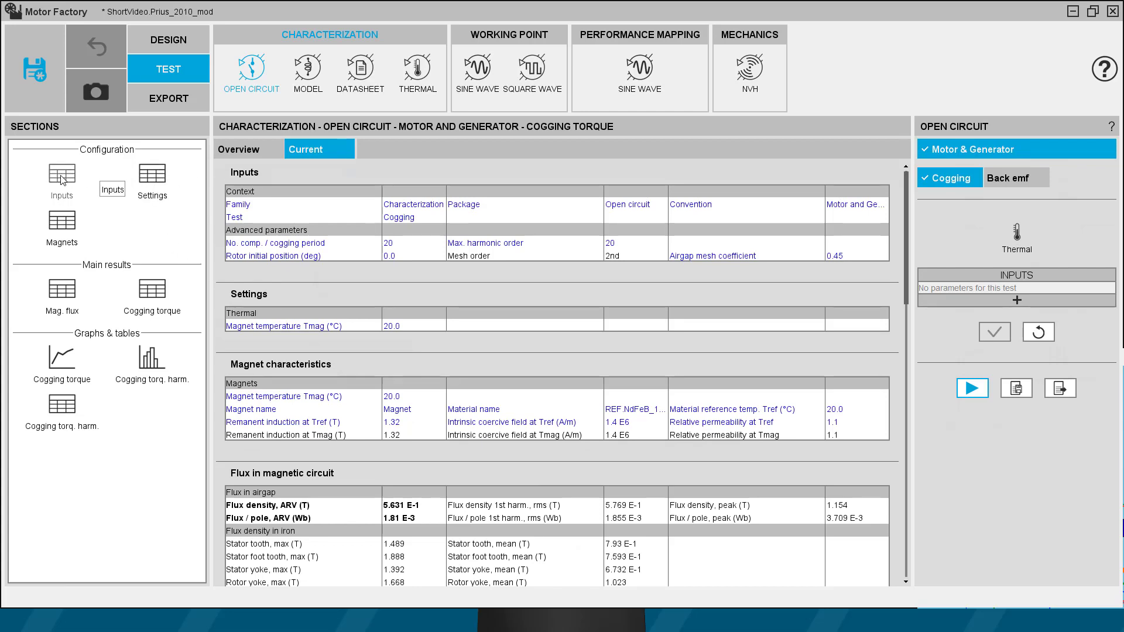
# Step: Review the cogging test's inputs, thermal settings, magnet characteristics and magnetic circuit flux results
pyautogui.click(153, 178)
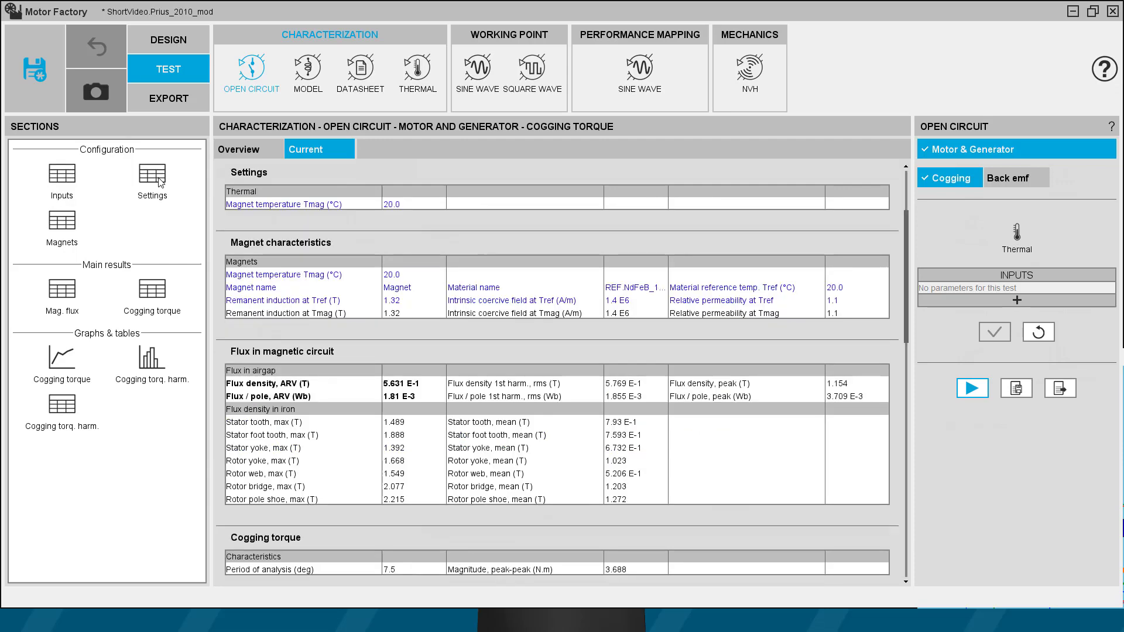
pyautogui.click(66, 226)
pyautogui.click(67, 179)
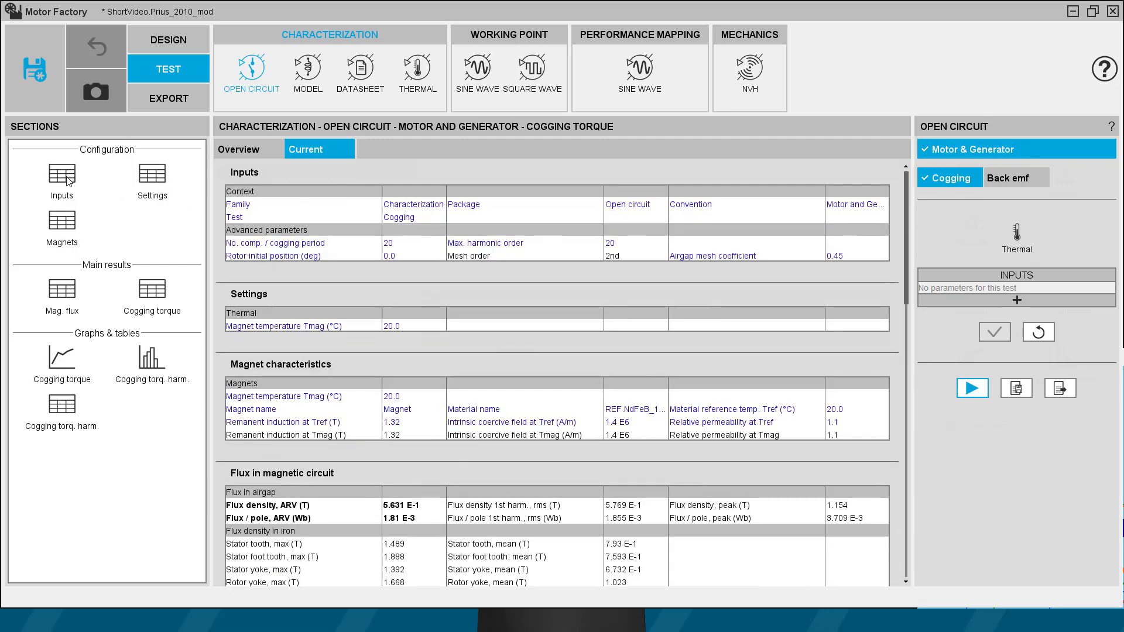
pyautogui.click(152, 179)
pyautogui.click(75, 223)
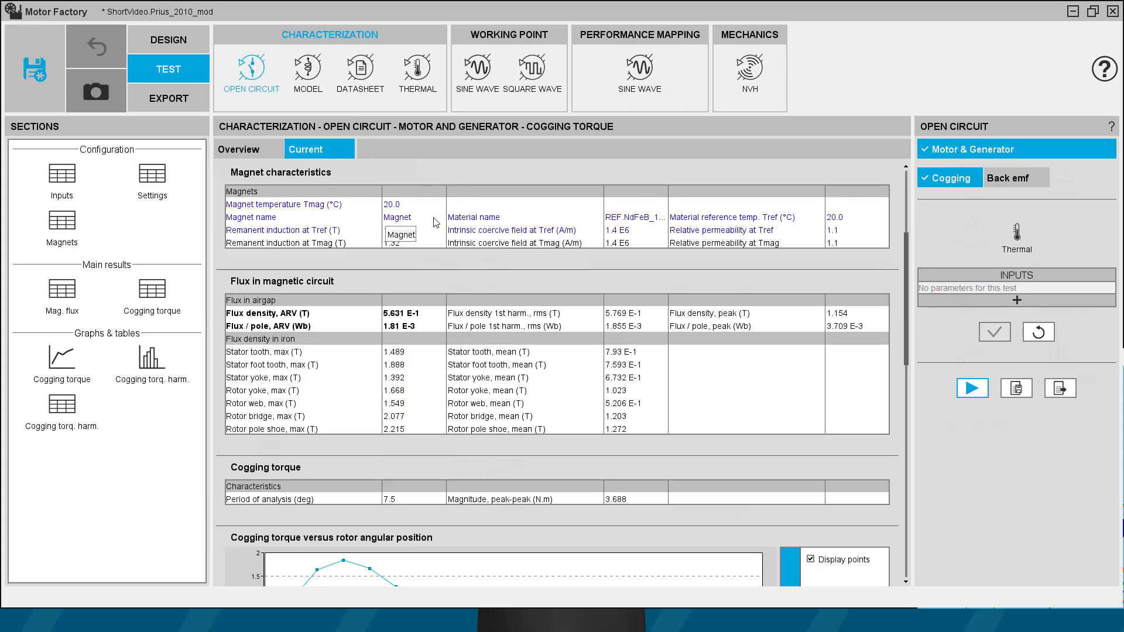
pyautogui.click(64, 293)
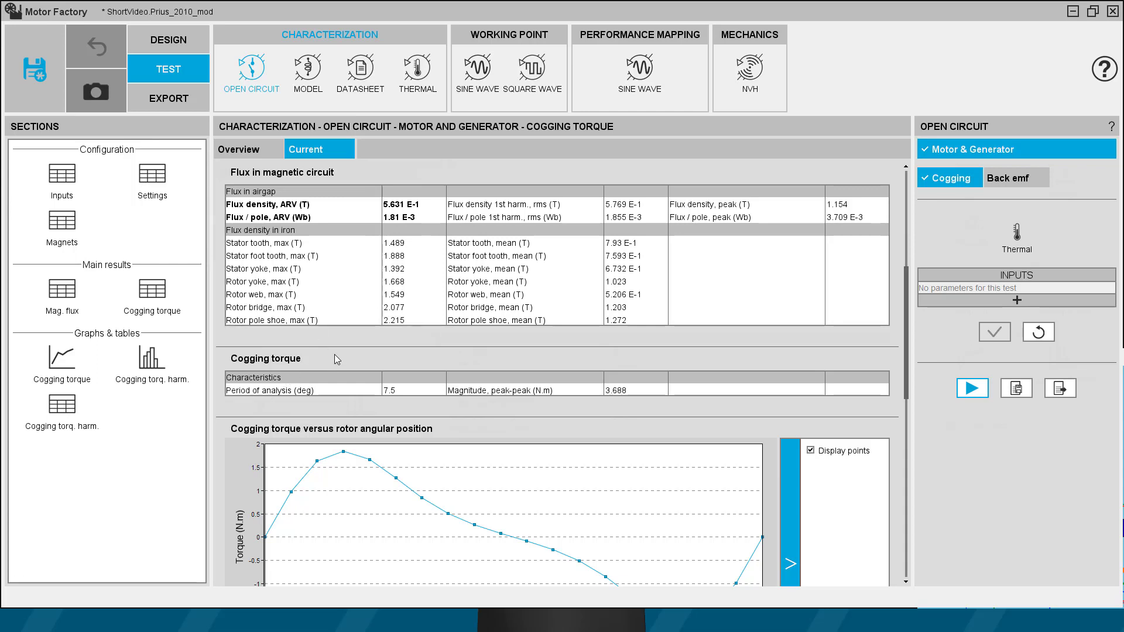
# Step: Examine the cogging torque magnitude, its curve versus rotor angular position, and the harmonic analysis chart and table
pyautogui.scroll(-2, 334, 359)
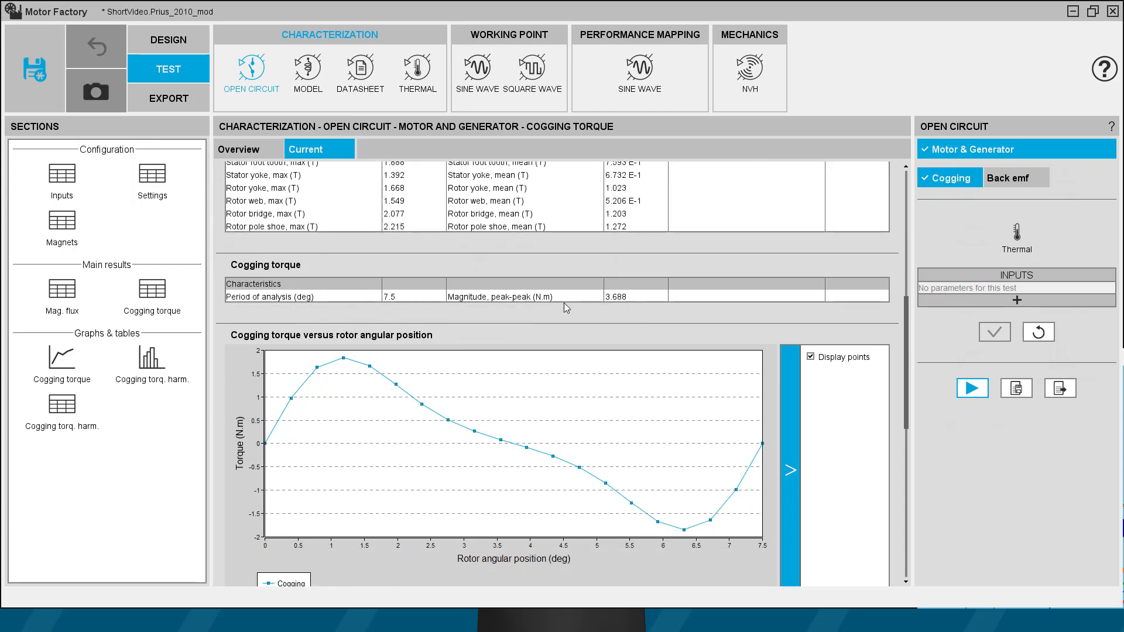
pyautogui.scroll(-2, 421, 304)
pyautogui.moveTo(347, 287)
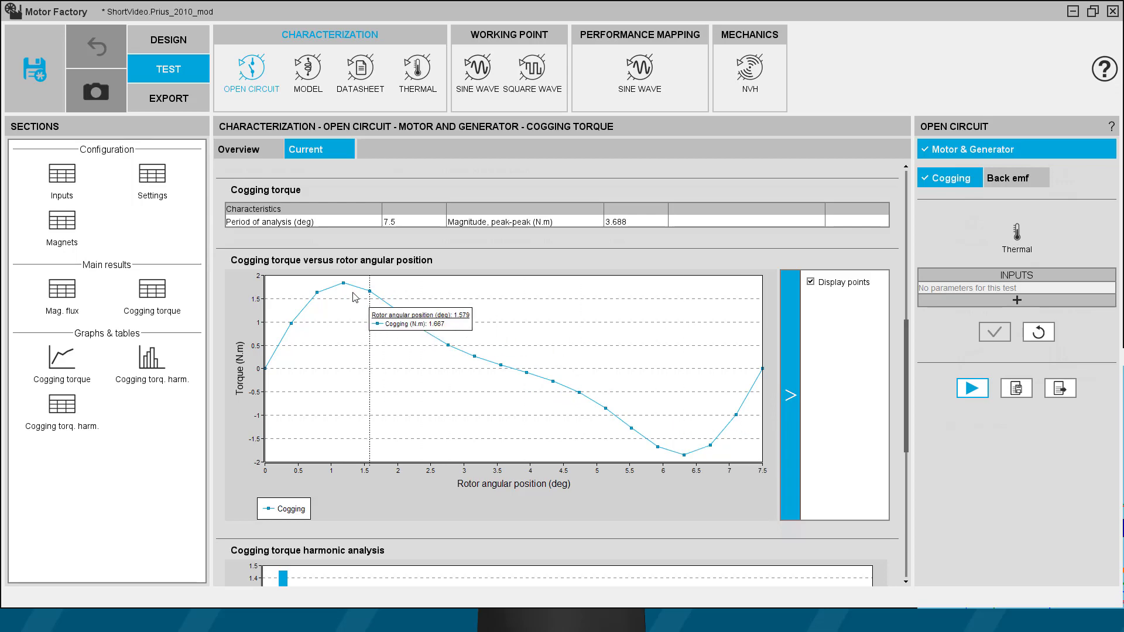
pyautogui.scroll(-5, 286, 344)
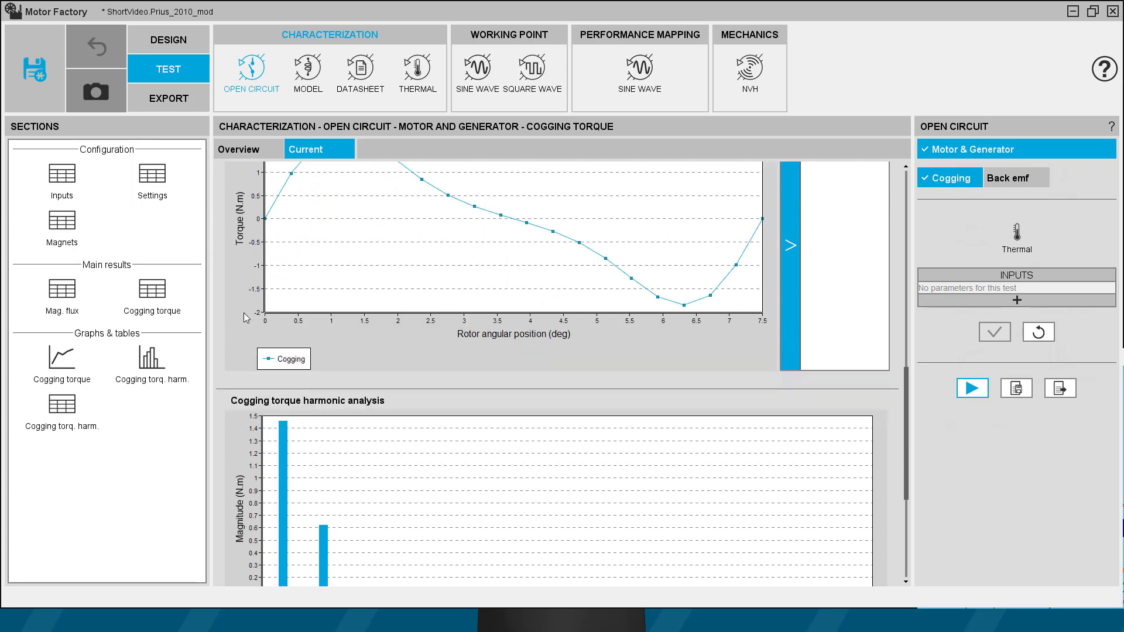
pyautogui.scroll(-3, 214, 250)
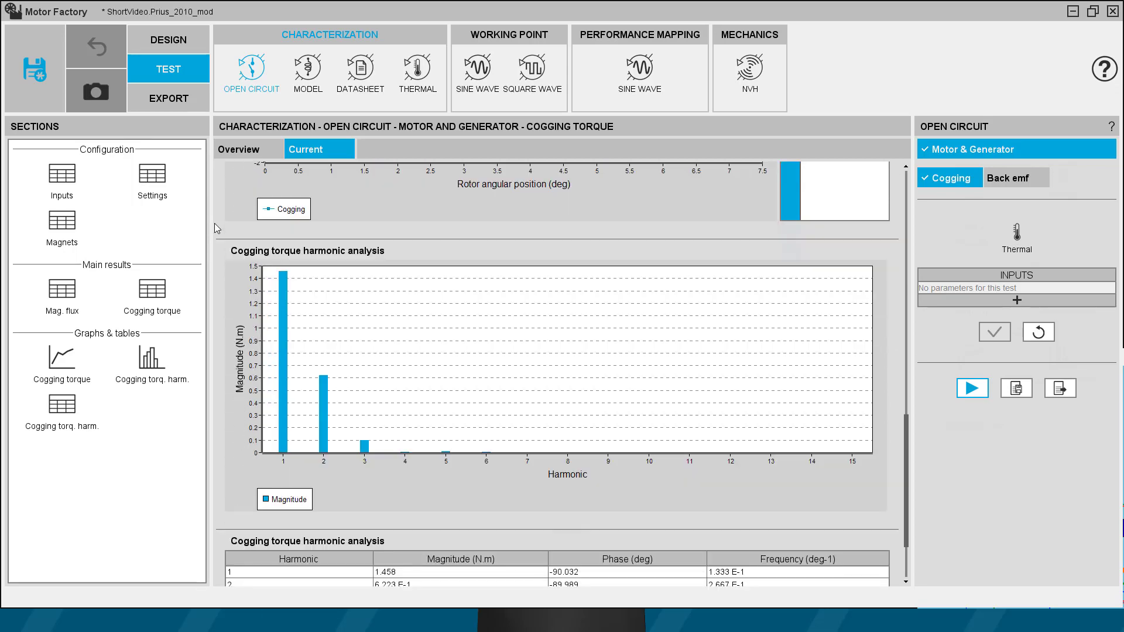
pyautogui.scroll(-3, 214, 224)
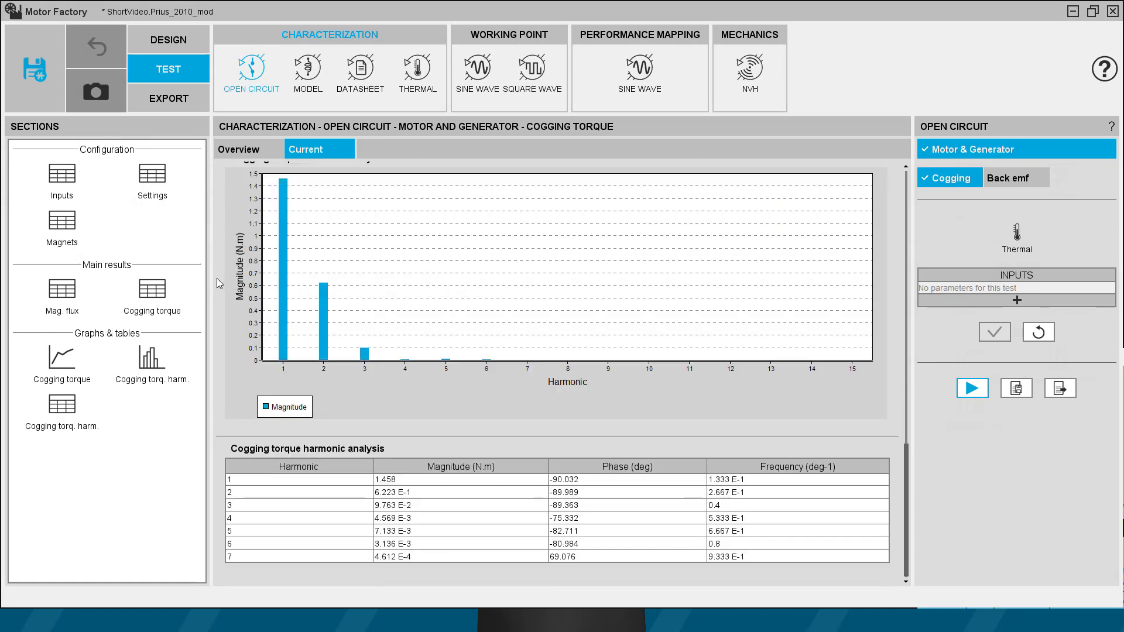
pyautogui.moveTo(300, 252)
pyautogui.scroll(1, 246, 387)
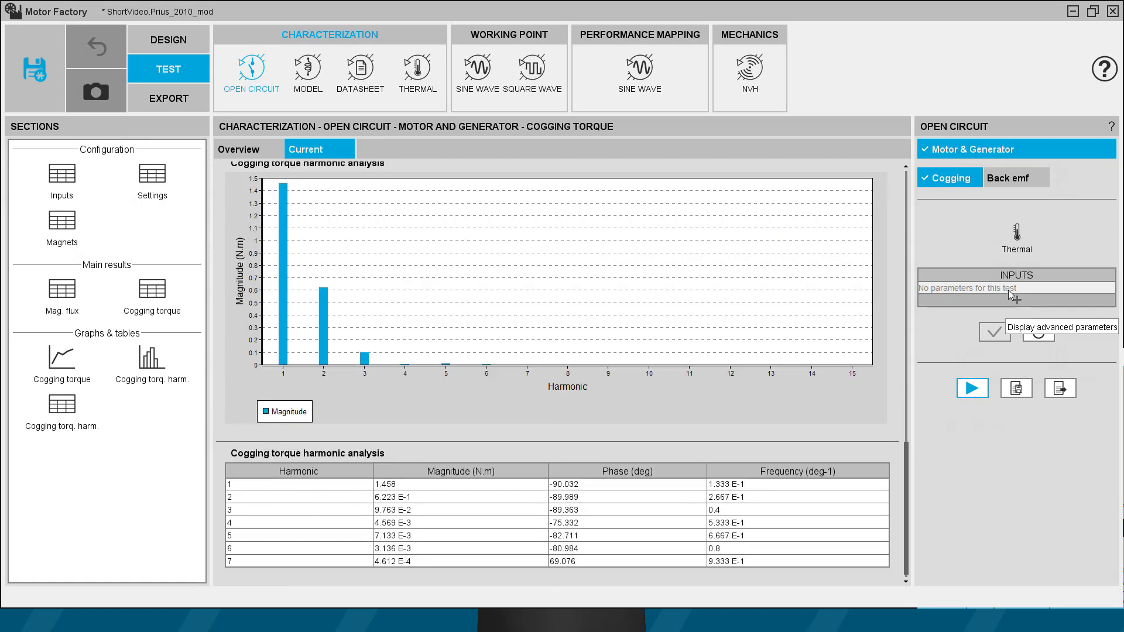
# Step: Open the open-circuit back-EMF test with its advanced parameters displayed and check its magnet temperature setting without changing it
pyautogui.click(1017, 180)
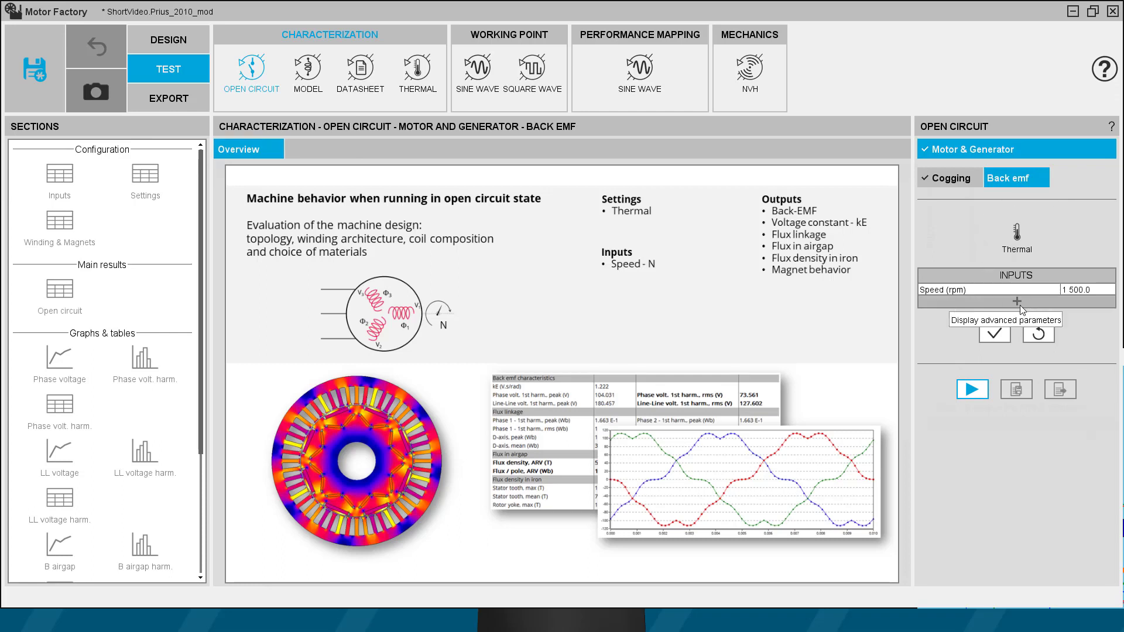
pyautogui.click(1017, 302)
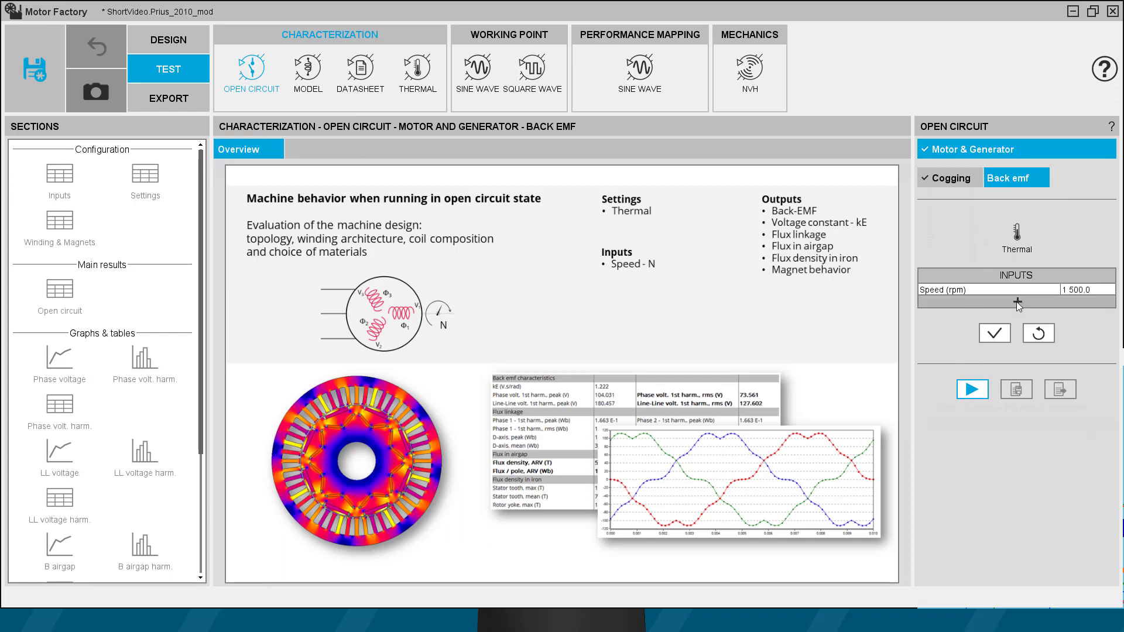
pyautogui.click(1017, 235)
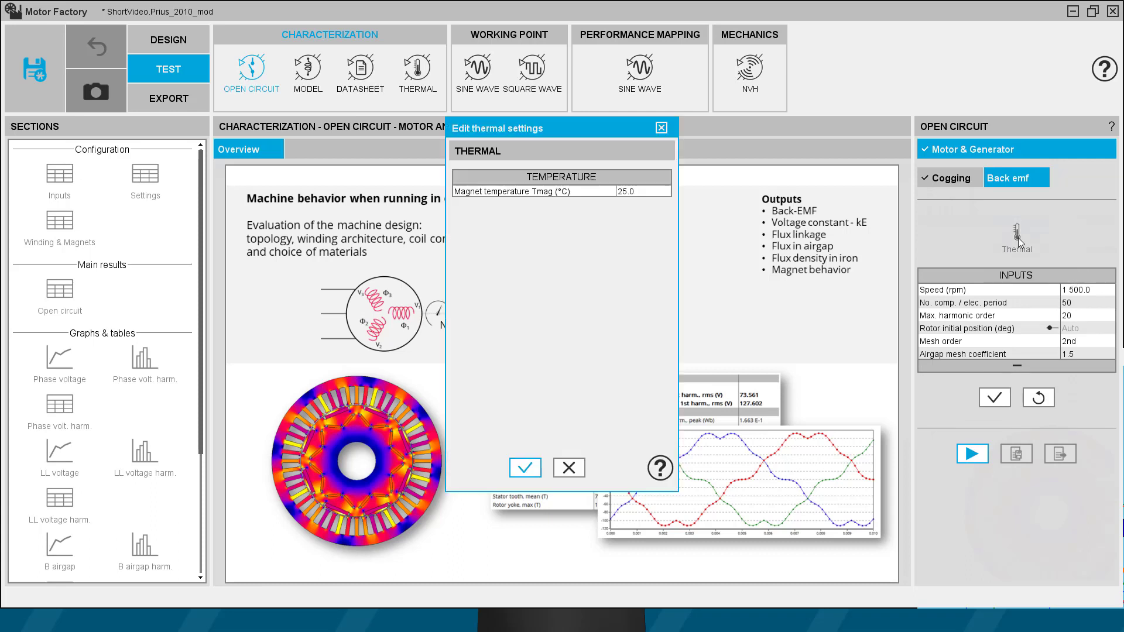
pyautogui.click(662, 128)
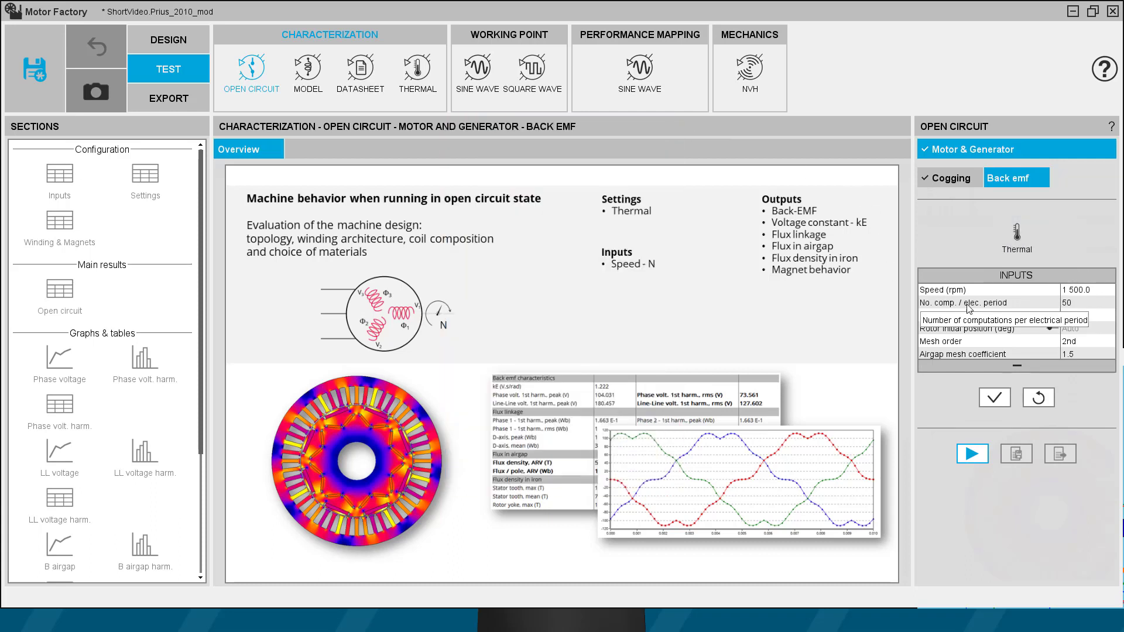
# Step: Set the number of computations per electrical period to 15 and run the back-EMF test
pyautogui.click(1075, 303)
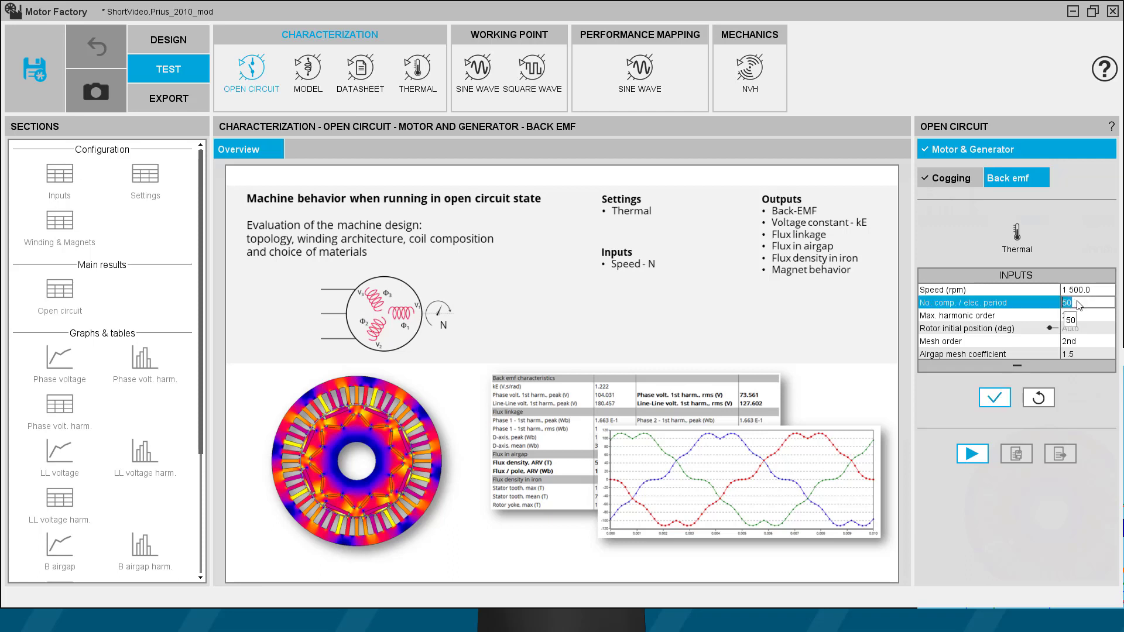
pyautogui.write('15')
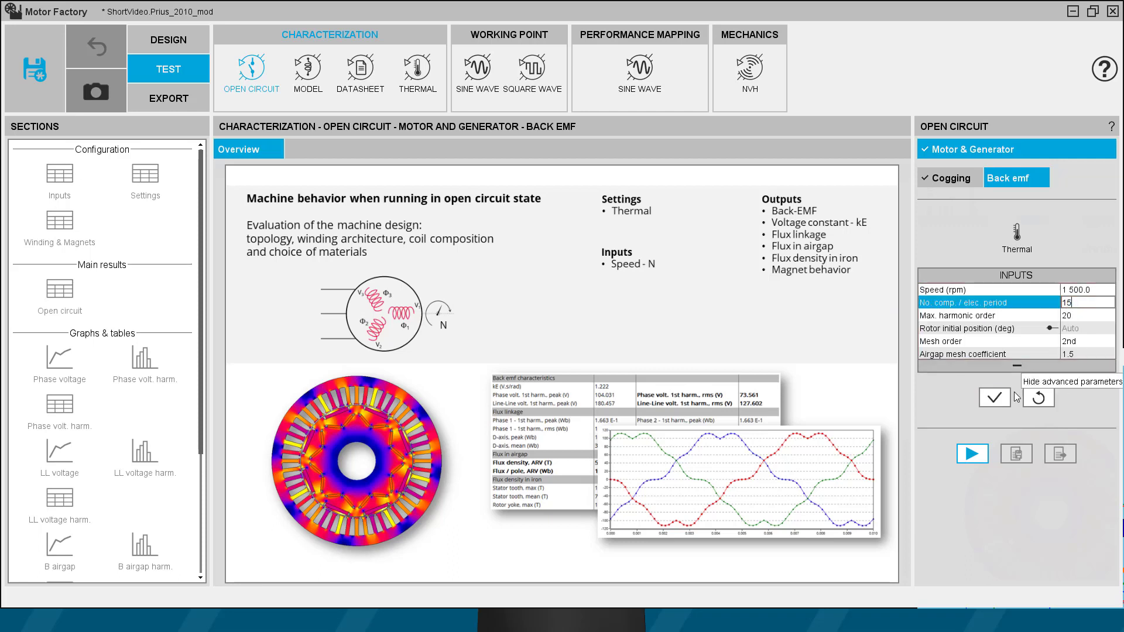
pyautogui.click(995, 397)
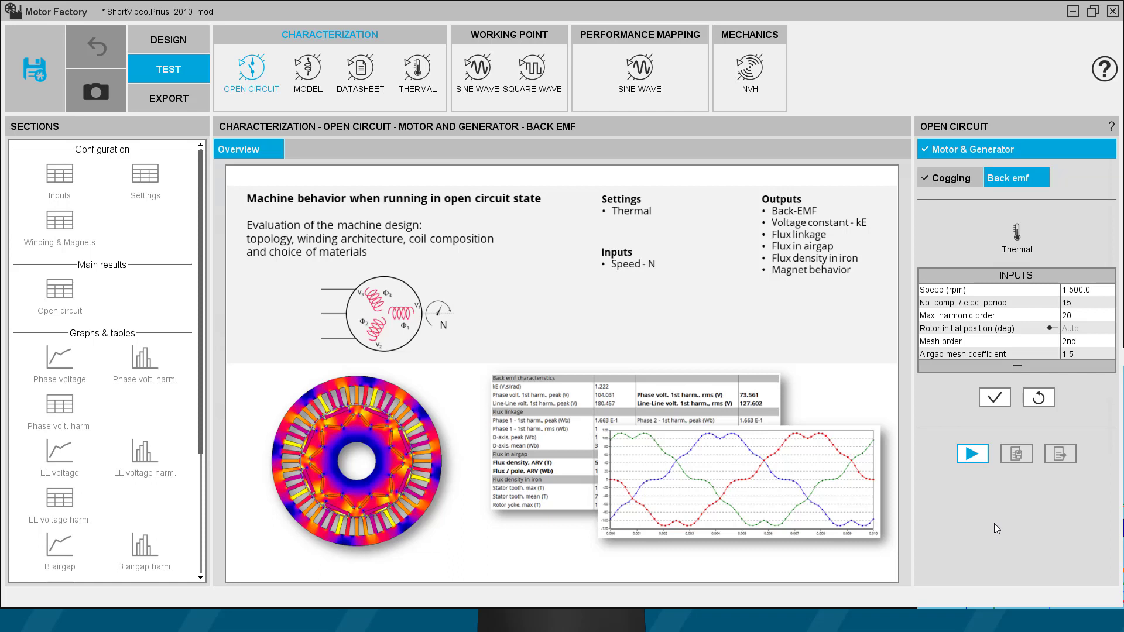
pyautogui.click(1017, 365)
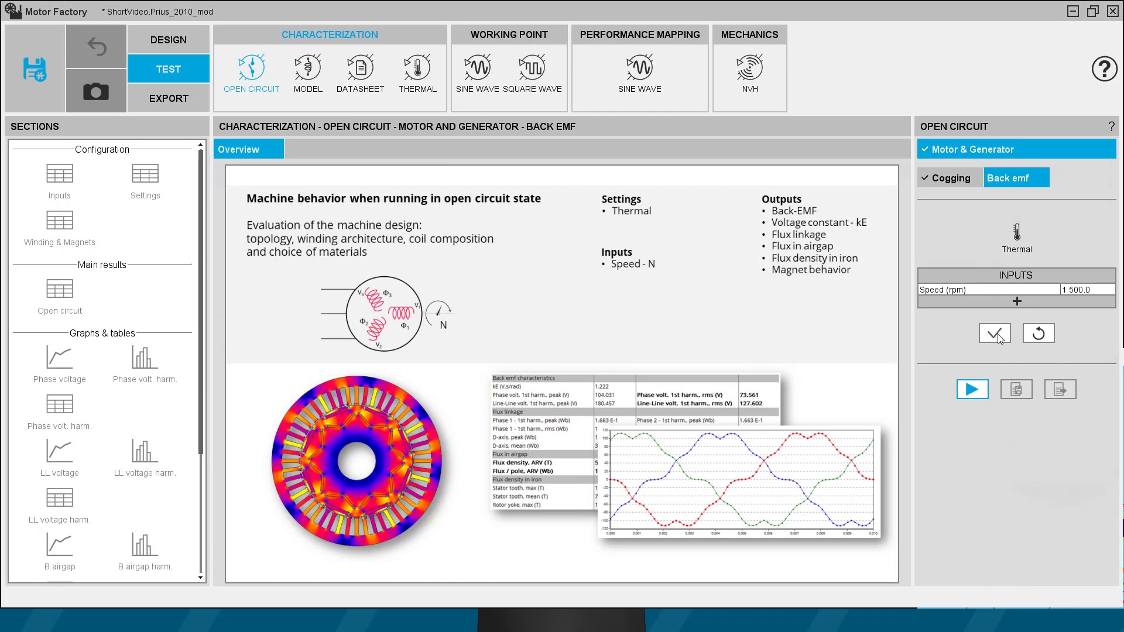
pyautogui.click(972, 390)
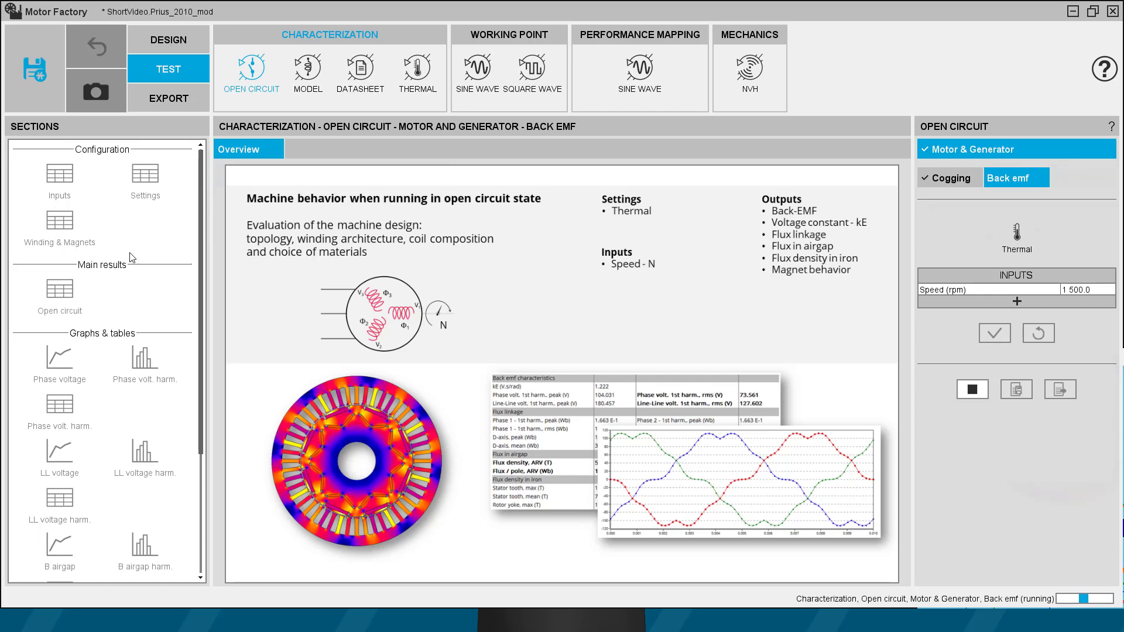
# Step: Review the back-EMF test's result sections, from inputs, settings and winding and magnet characteristics to the open-circuit machine performance
pyautogui.scroll(-3, 126, 269)
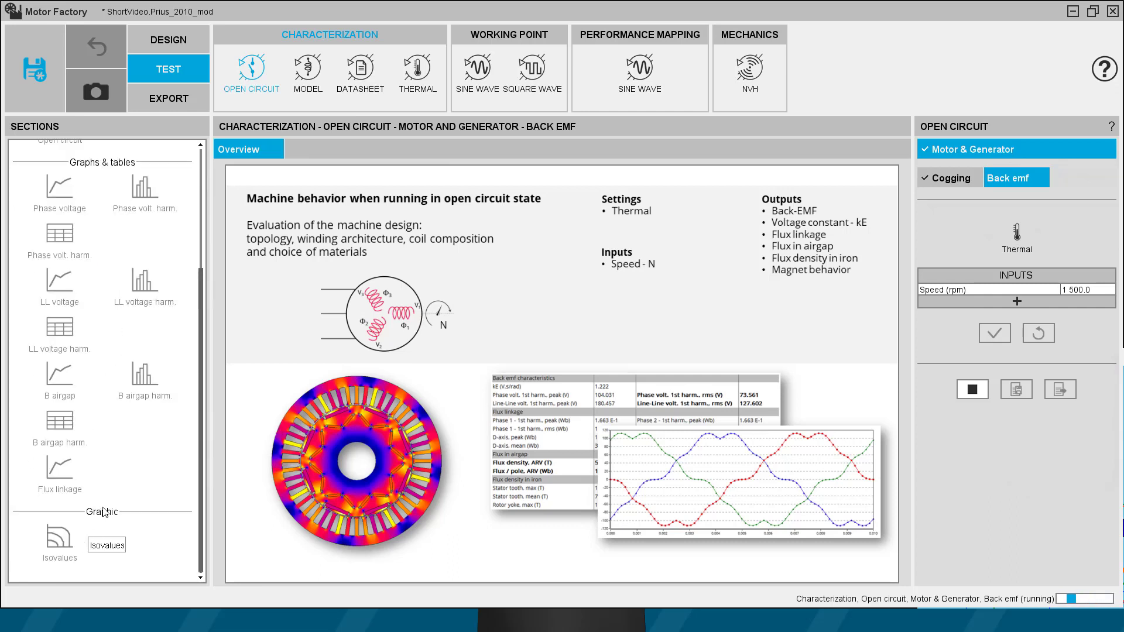
pyautogui.scroll(3, 126, 308)
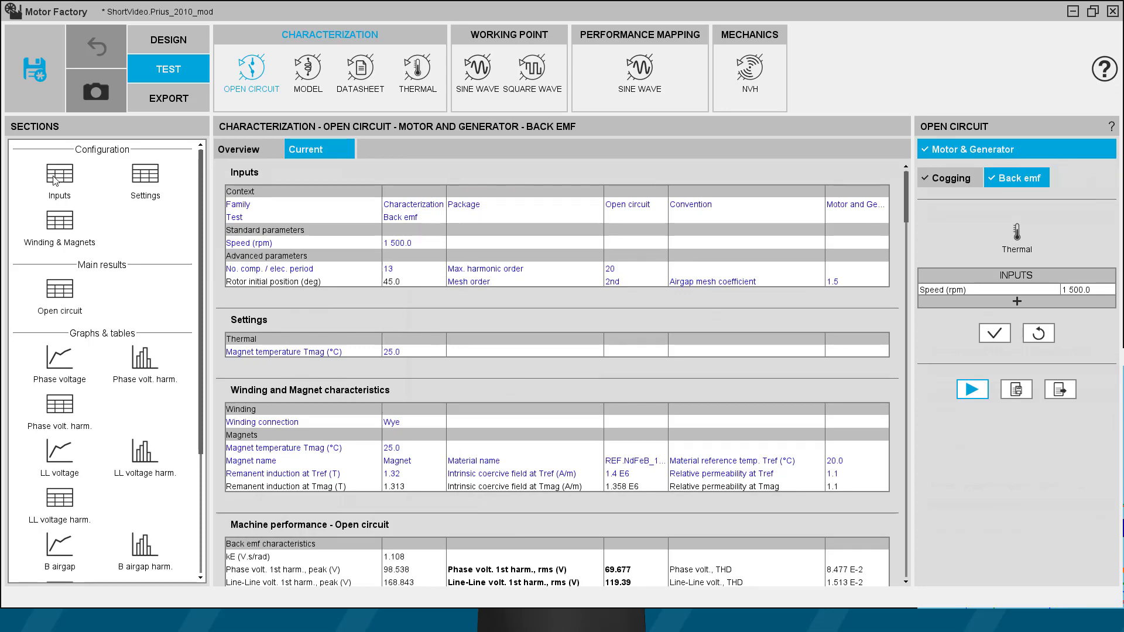
pyautogui.click(147, 175)
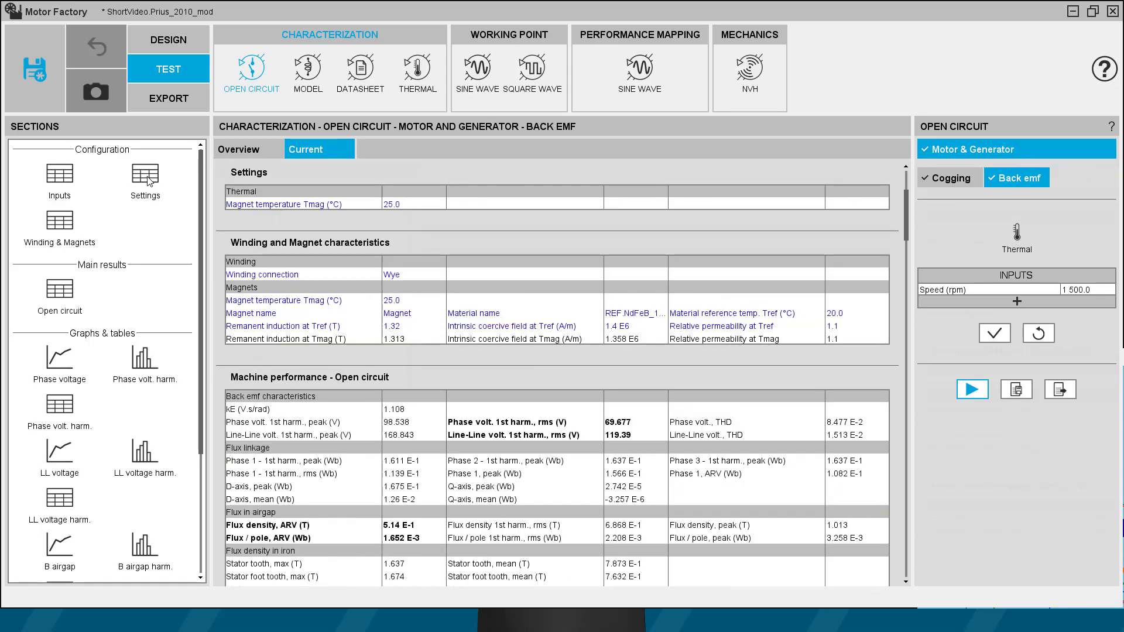
pyautogui.click(61, 175)
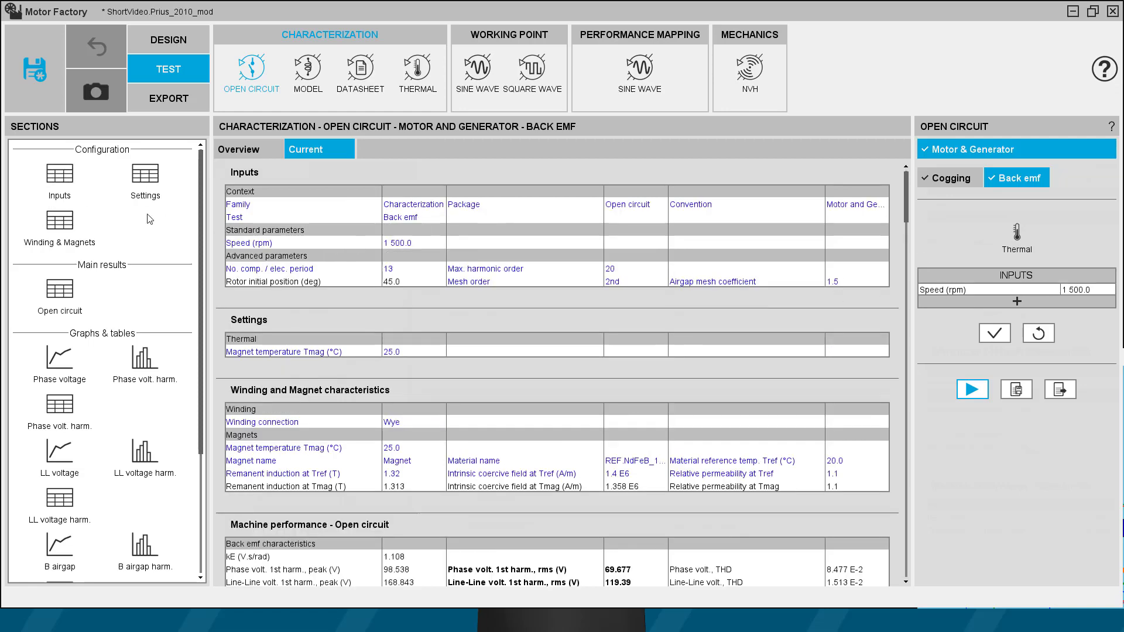
pyautogui.click(60, 222)
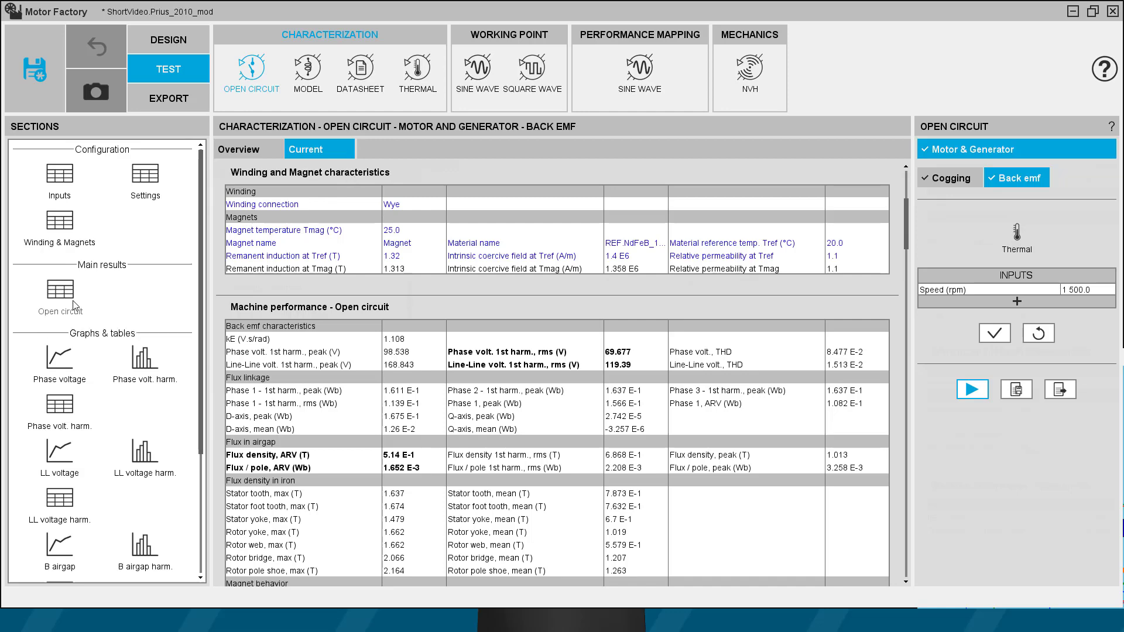
pyautogui.click(61, 290)
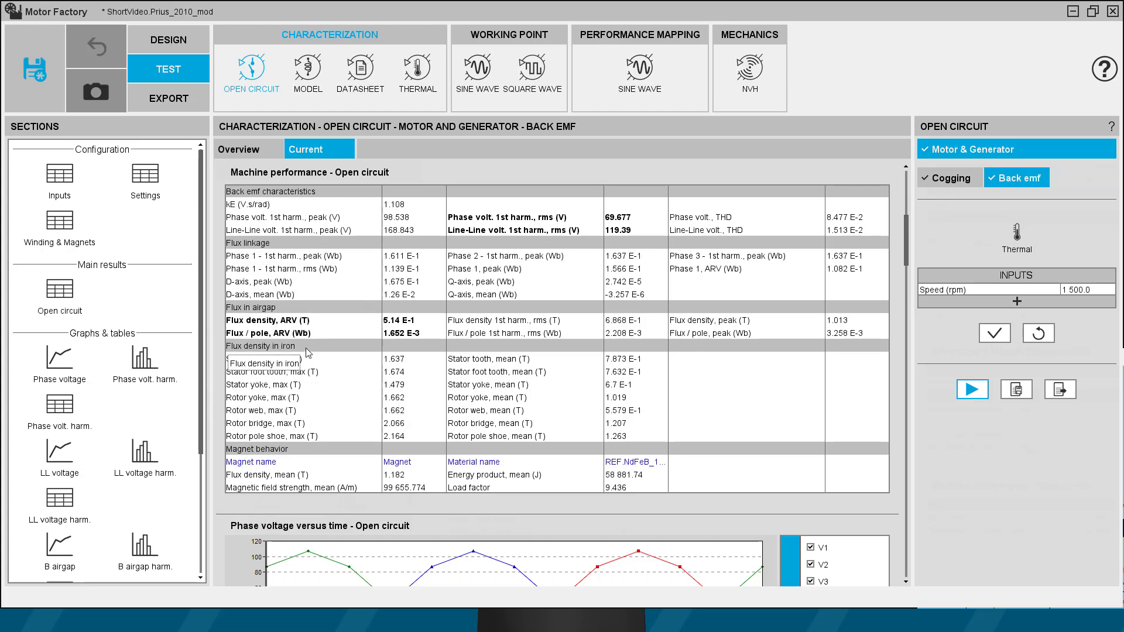
# Step: Examine the back-EMF phase and line-line voltage curves versus time along with their harmonic analysis charts and tables
pyautogui.scroll(-6, 285, 453)
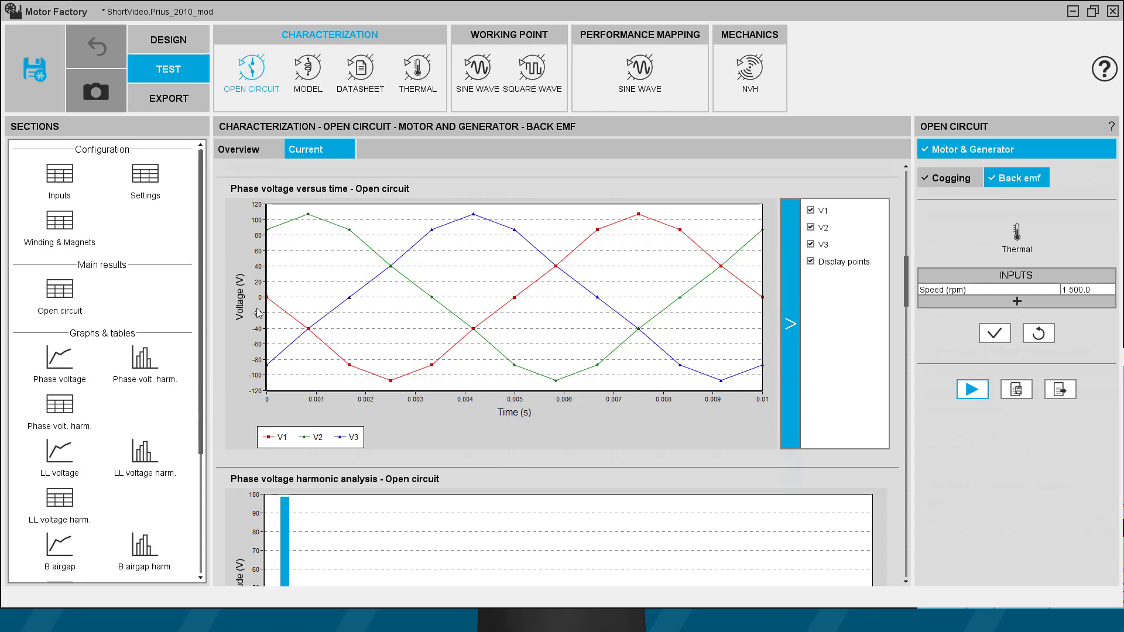
pyautogui.scroll(-5, 228, 352)
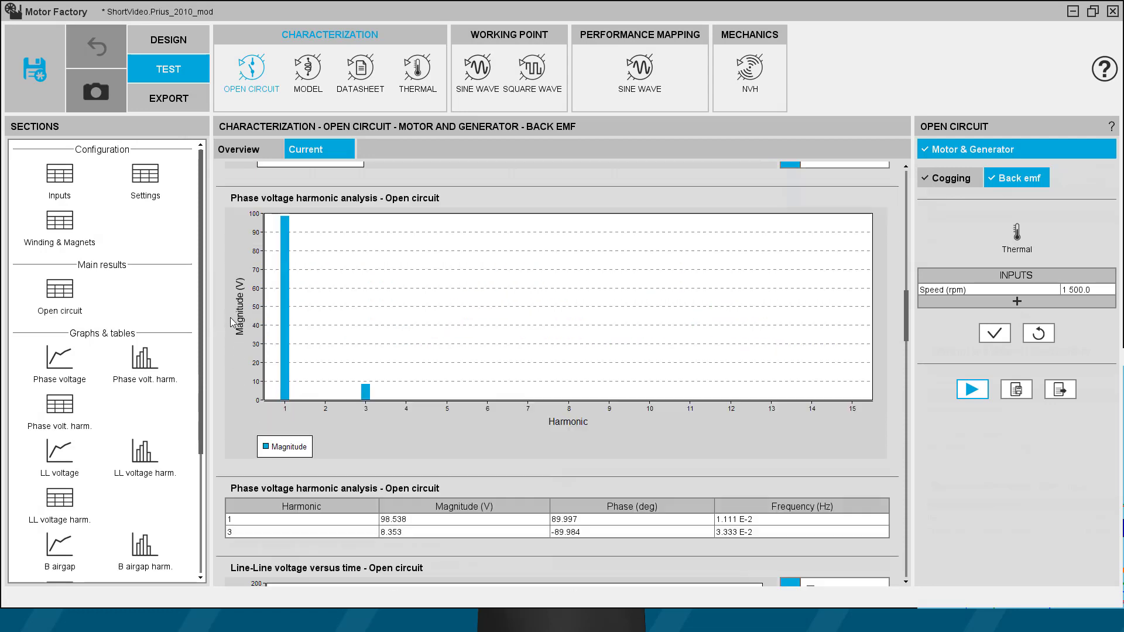
pyautogui.scroll(1, 232, 322)
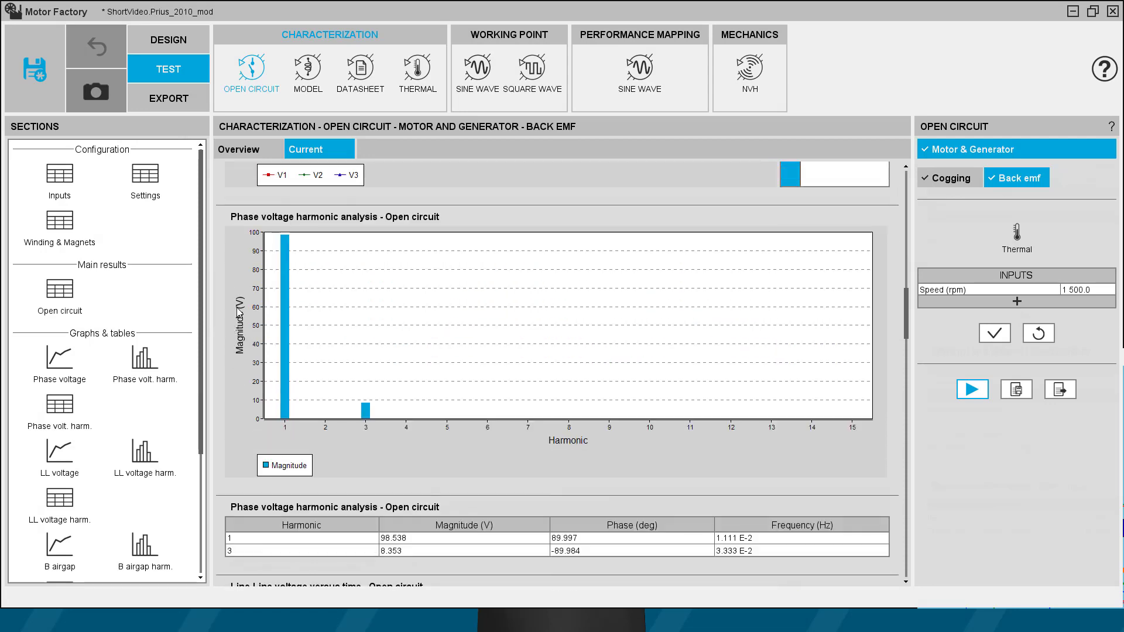
pyautogui.scroll(-4, 222, 314)
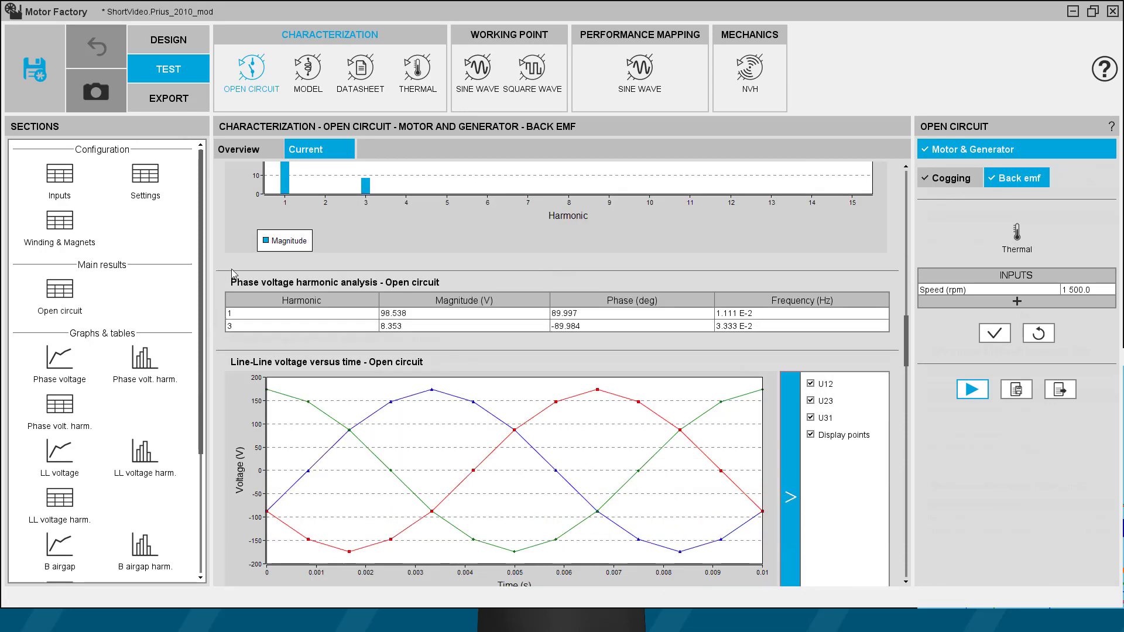
pyautogui.scroll(-1, 232, 272)
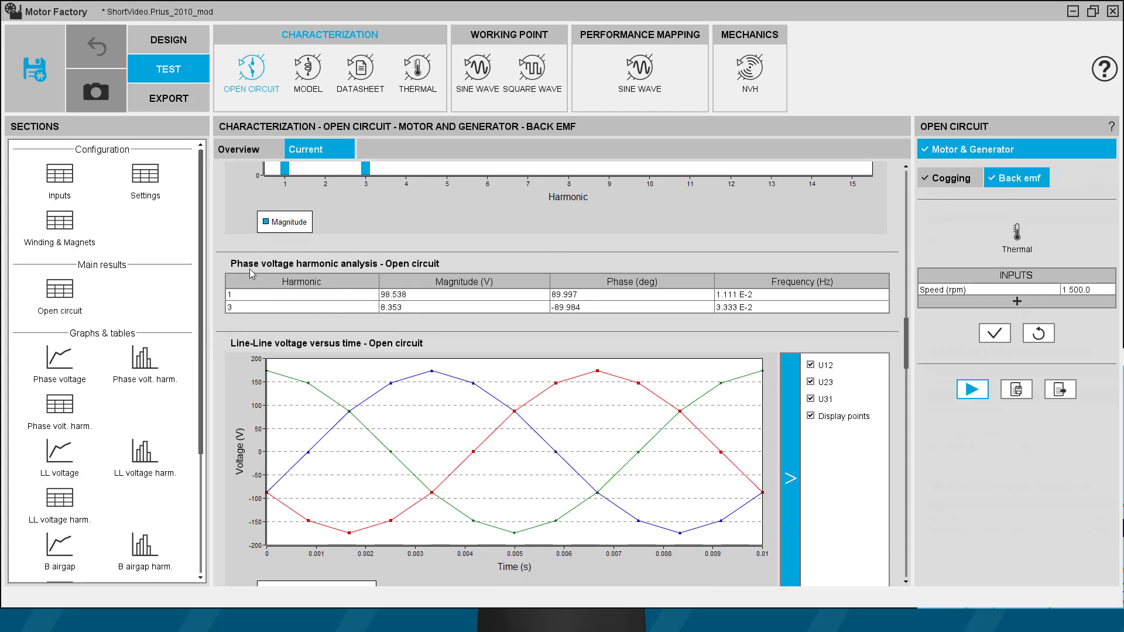
pyautogui.scroll(-1, 235, 317)
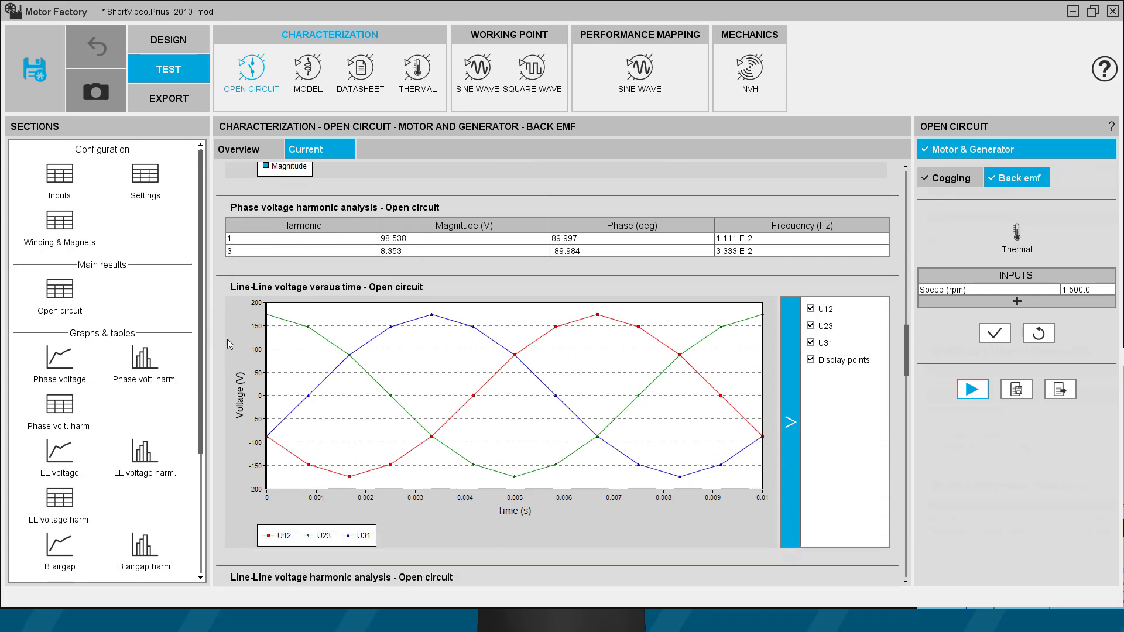
pyautogui.scroll(-8, 225, 344)
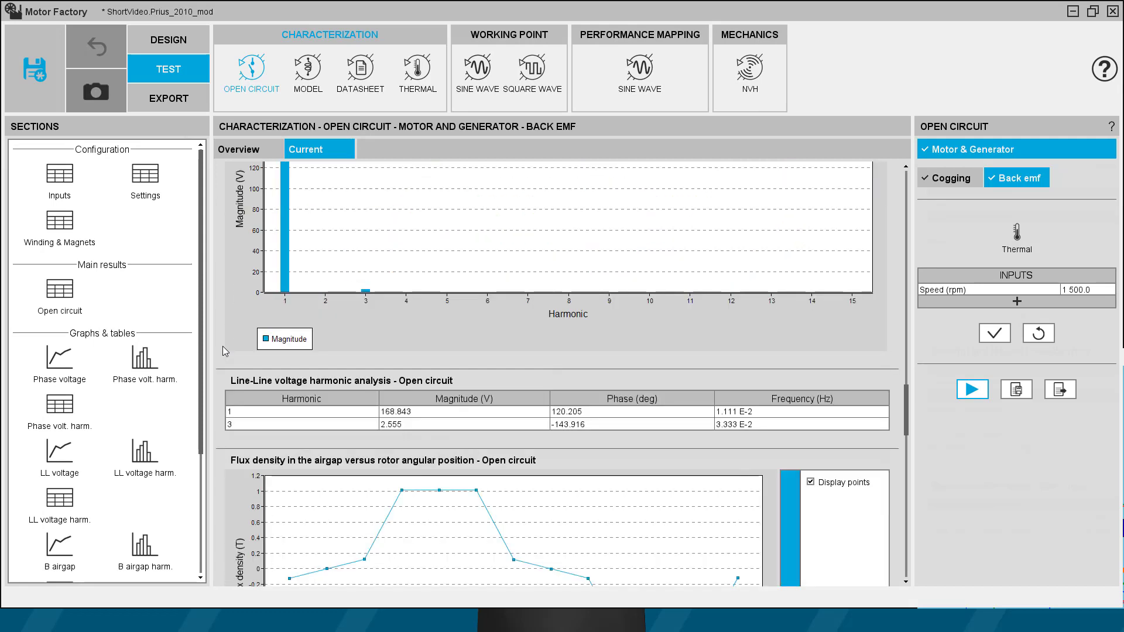
pyautogui.scroll(2, 221, 309)
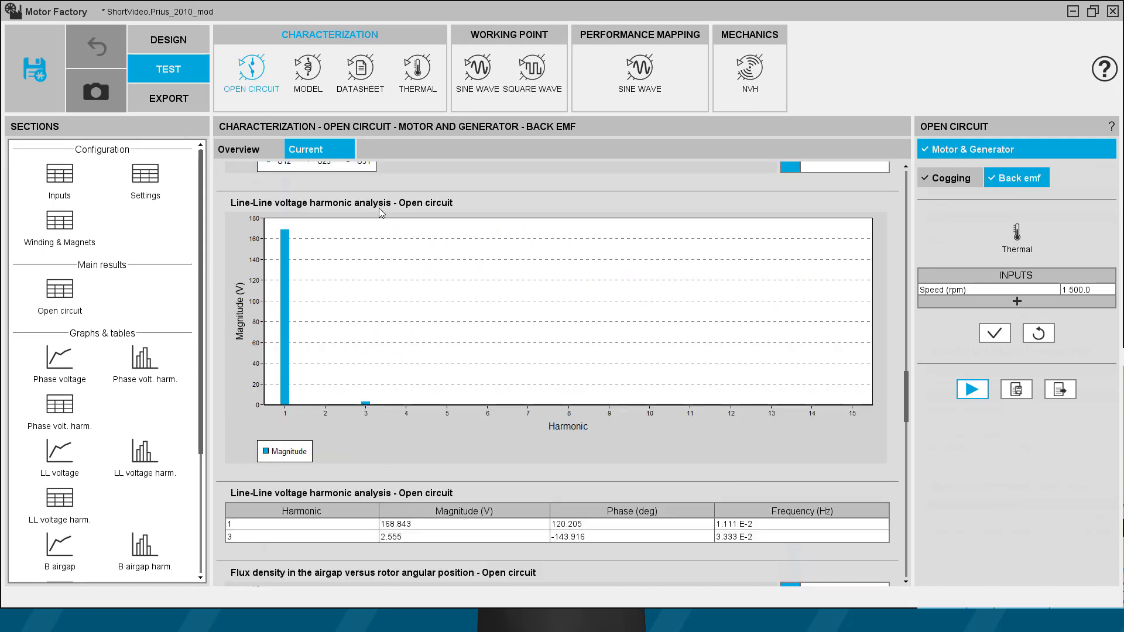
pyautogui.scroll(-1, 351, 246)
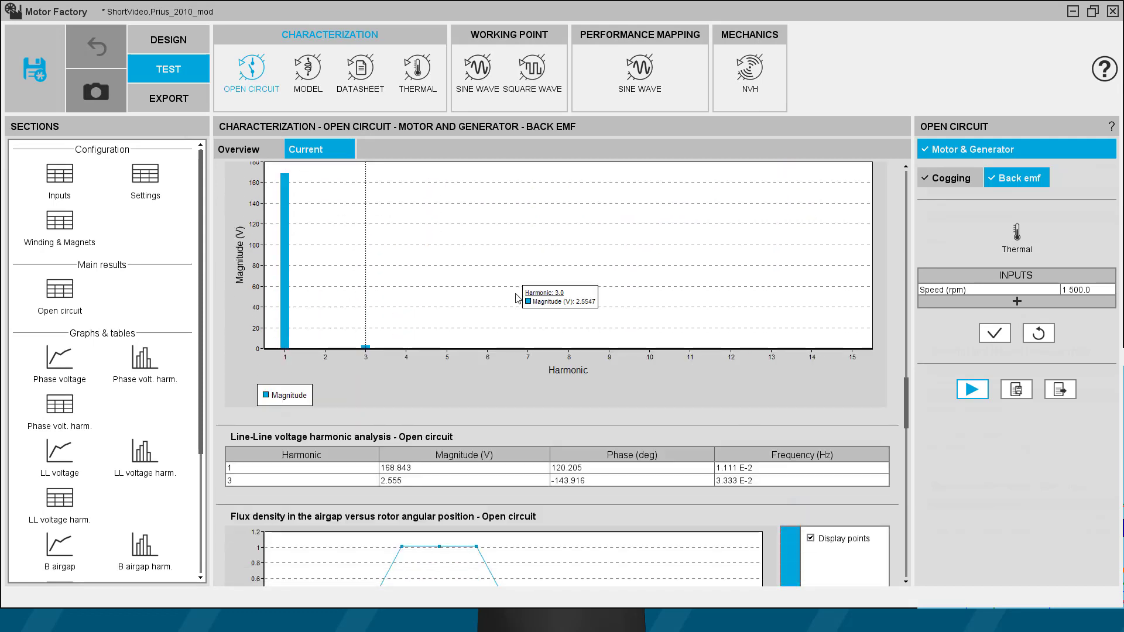
# Step: Review the airgap flux density versus rotor angular position, its harmonic analysis, and the flux linkage curves
pyautogui.scroll(-4, 232, 352)
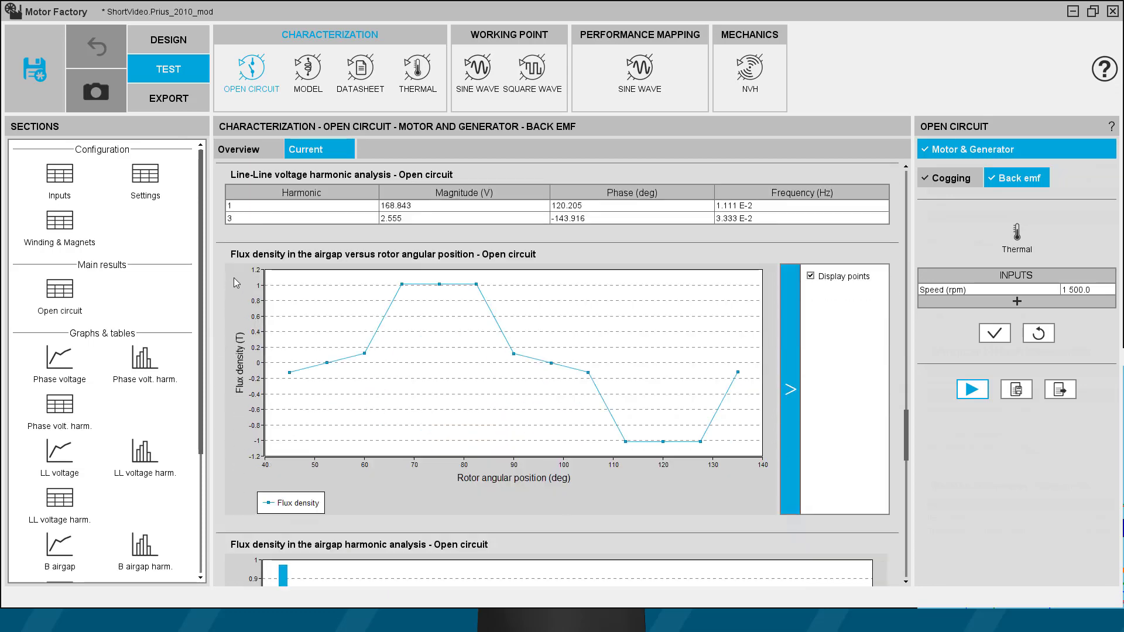
pyautogui.scroll(-2, 227, 303)
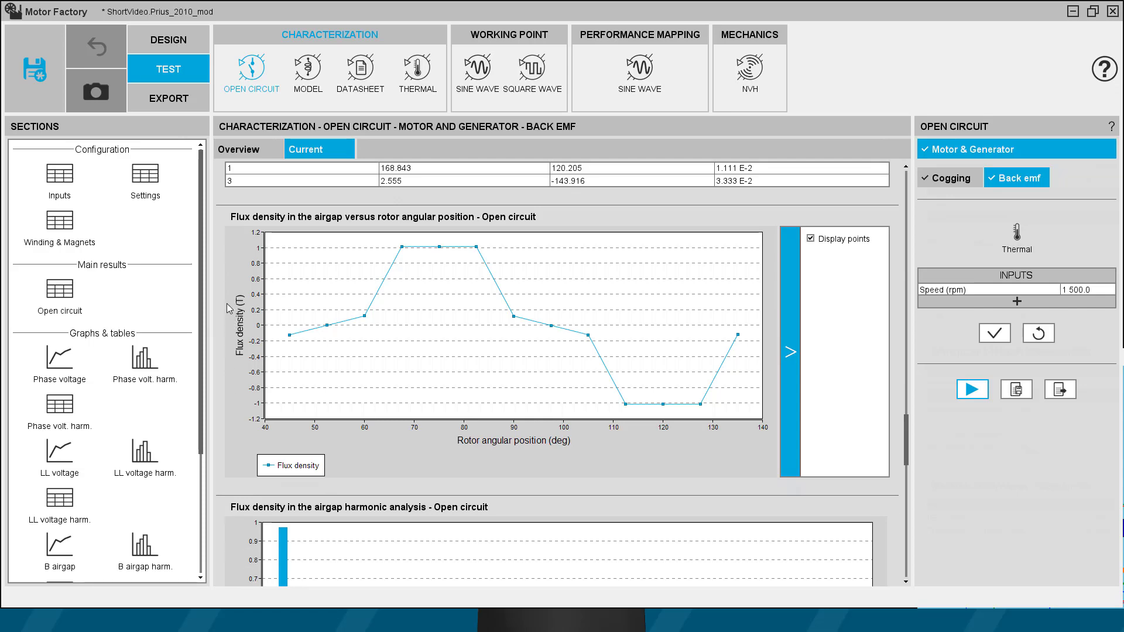
pyautogui.scroll(-9, 227, 303)
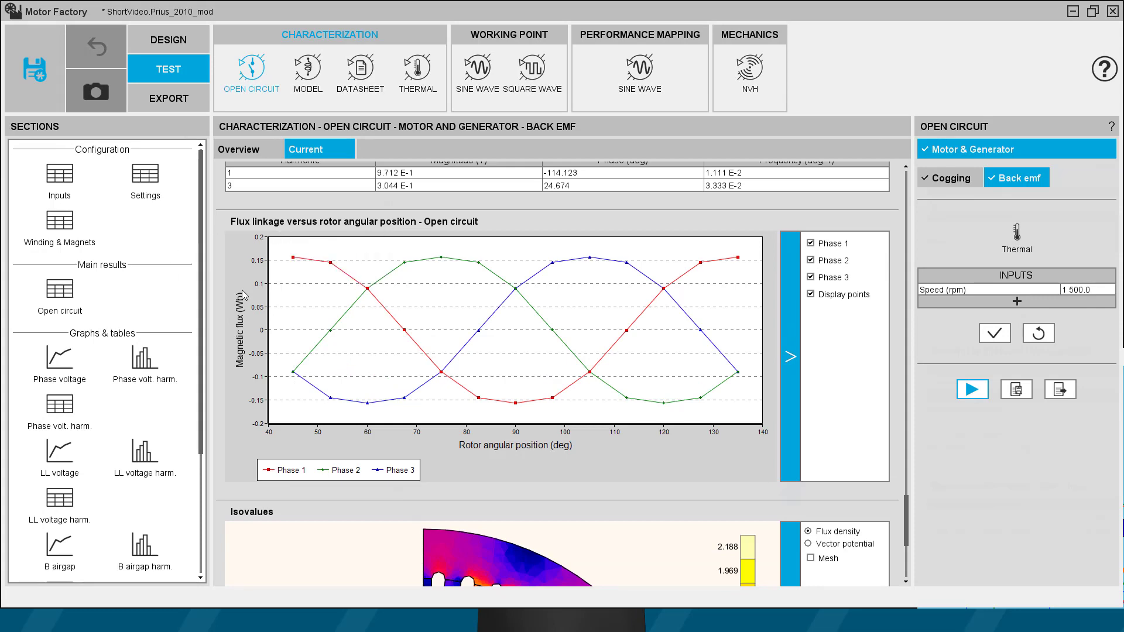
pyautogui.scroll(-1, 245, 295)
pyautogui.scroll(-3, 105, 448)
# Step: Inspect the flux density isovalues with and without the mesh, and switch the plot to vector potential
pyautogui.click(61, 542)
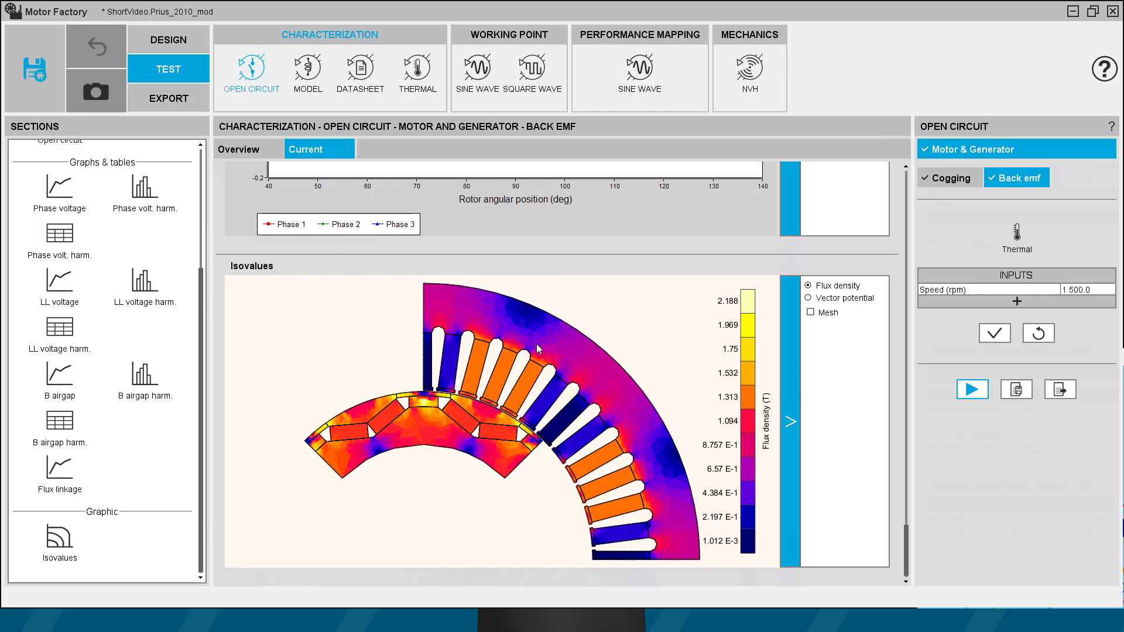
pyautogui.scroll(-1, 538, 348)
pyautogui.scroll(1, 536, 355)
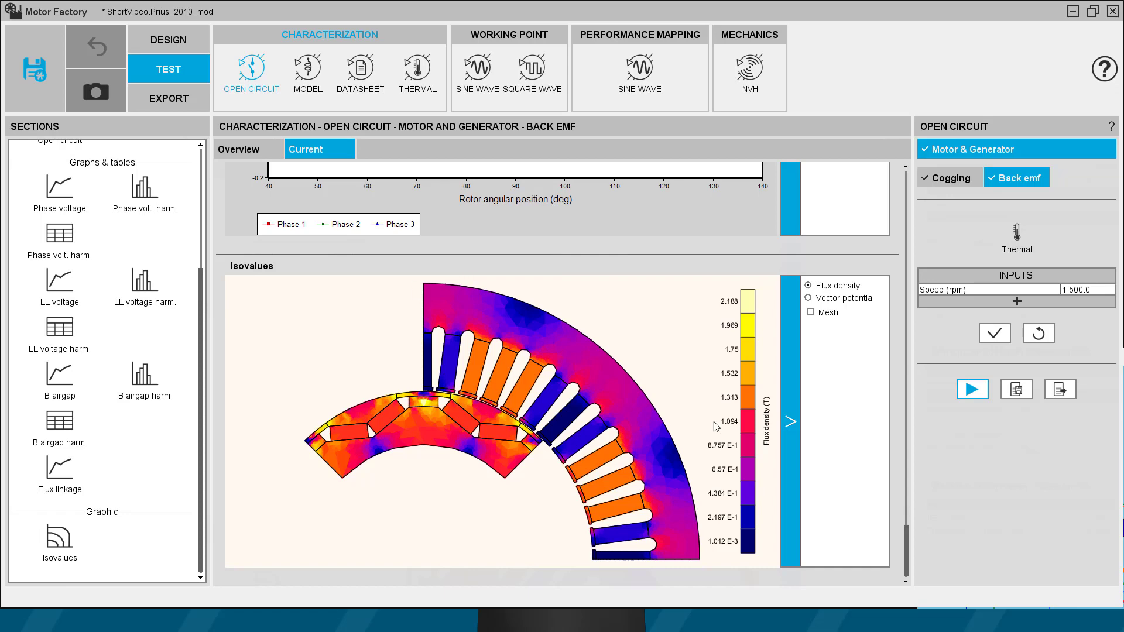
pyautogui.click(829, 313)
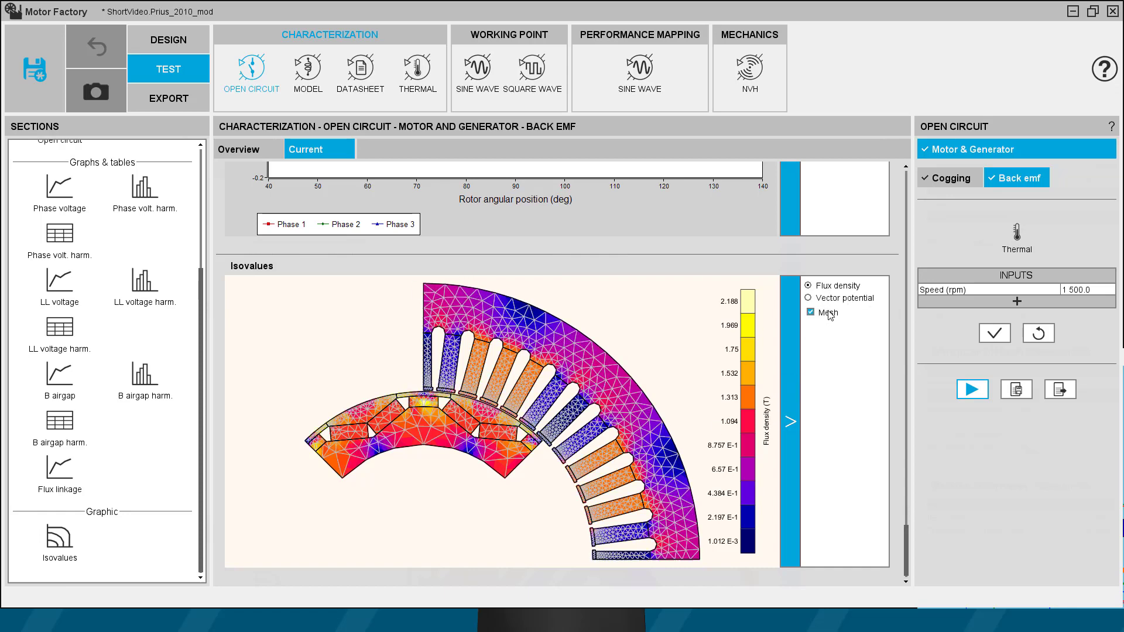
pyautogui.click(829, 314)
pyautogui.click(828, 299)
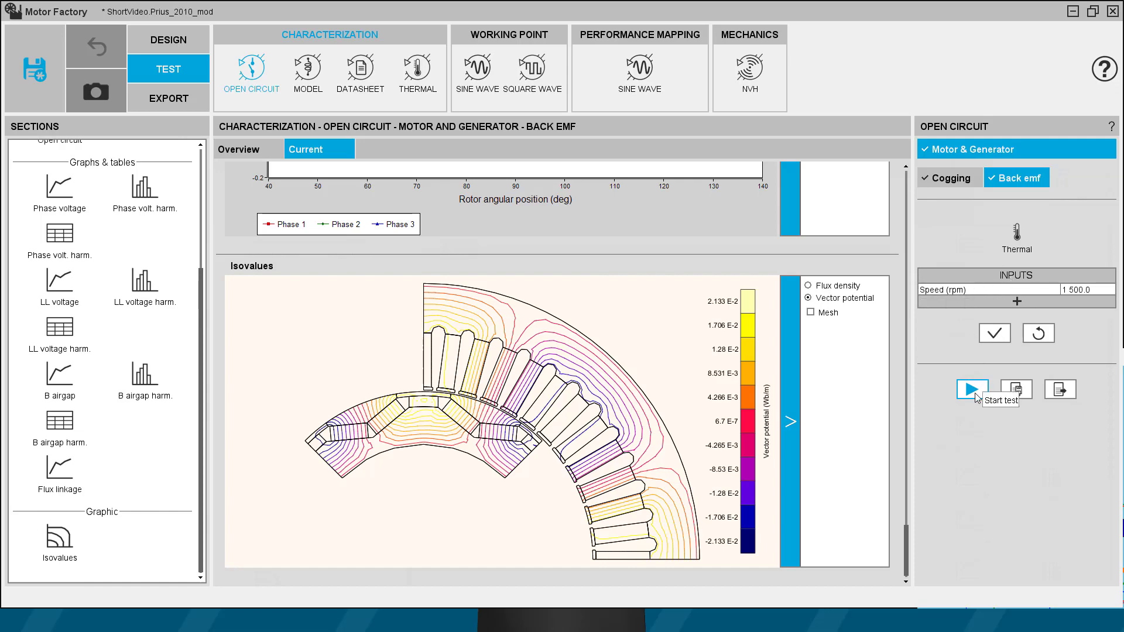
# Step: Check the open-circuit tests' status in the test overview and open the motor model maps test
pyautogui.click(170, 76)
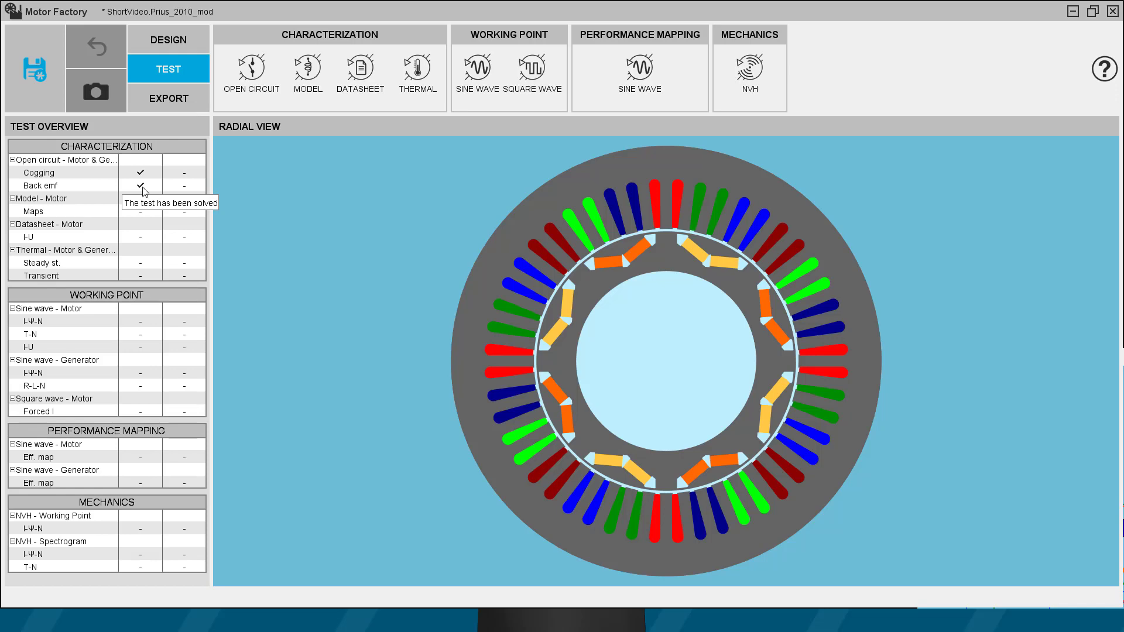
pyautogui.click(251, 73)
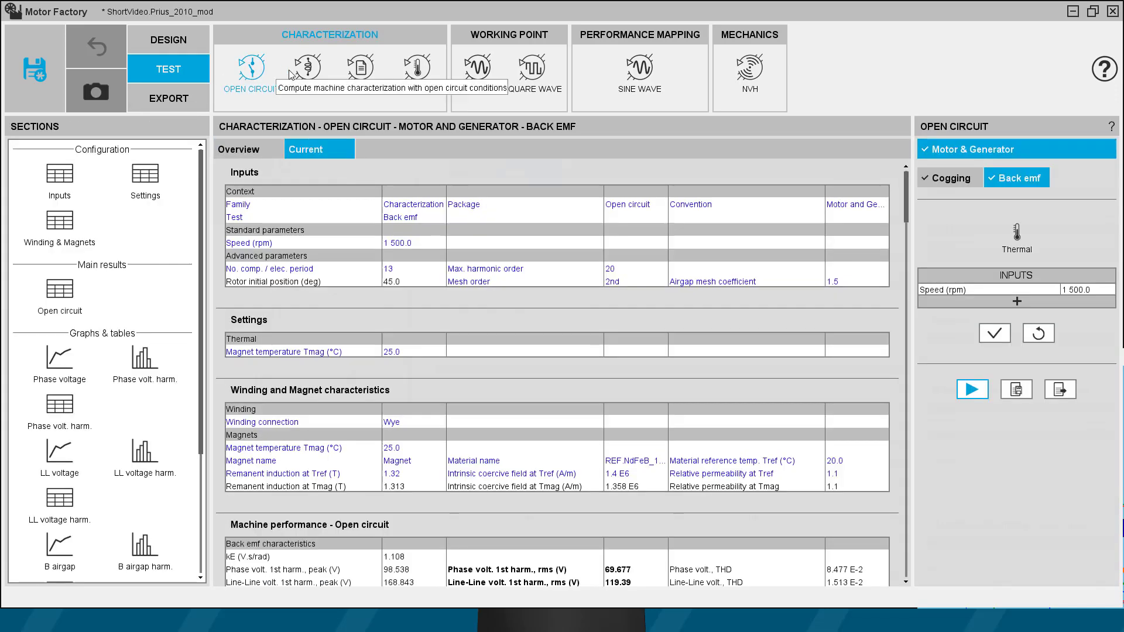
pyautogui.click(308, 75)
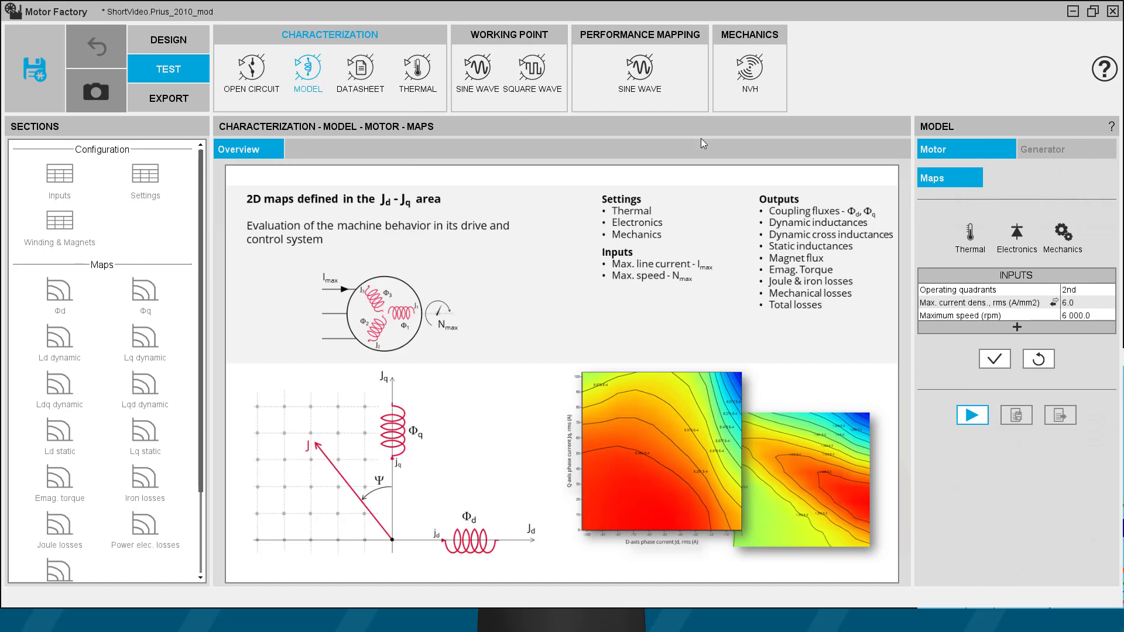
# Step: Inspect the maps test's thermal settings and the power electronics stage options, discarding any changes
pyautogui.click(974, 238)
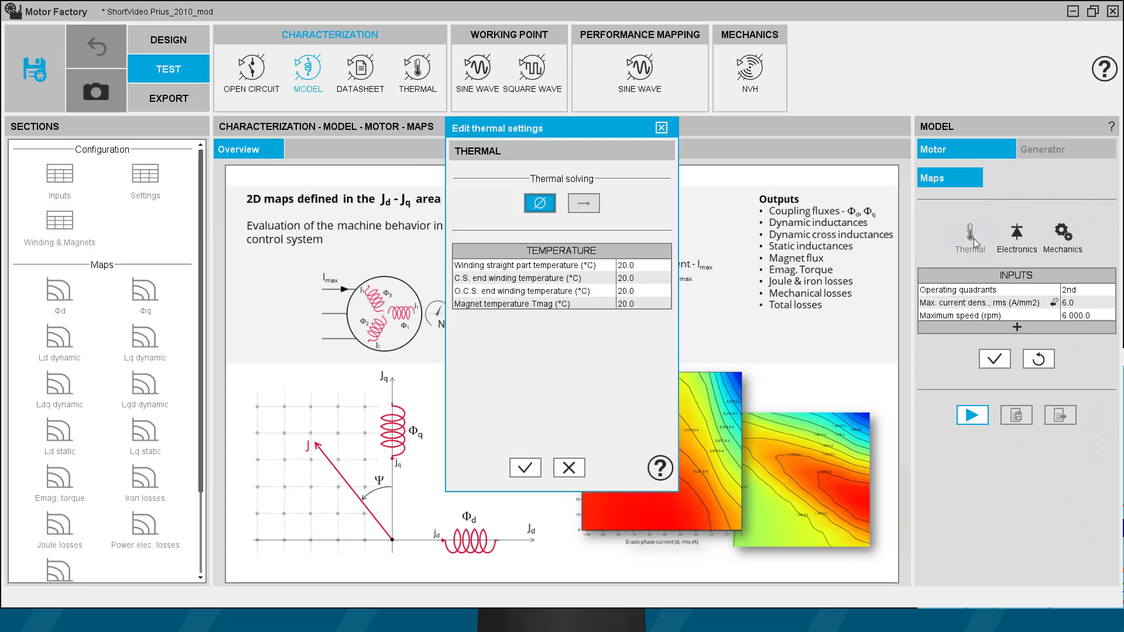
pyautogui.click(571, 468)
pyautogui.click(1017, 237)
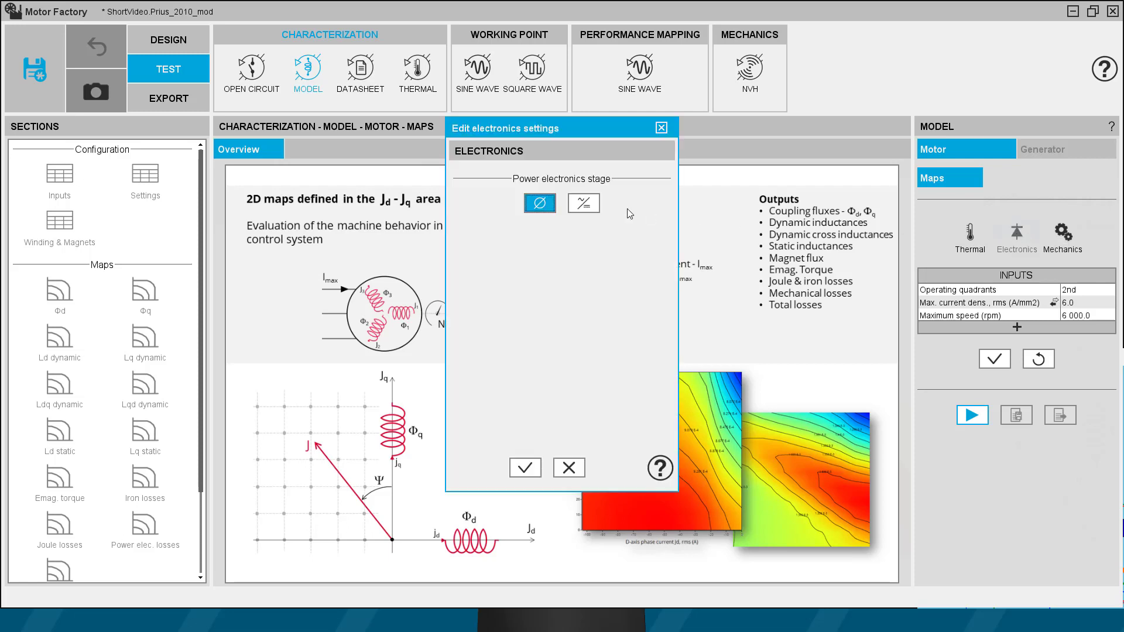
pyautogui.click(584, 205)
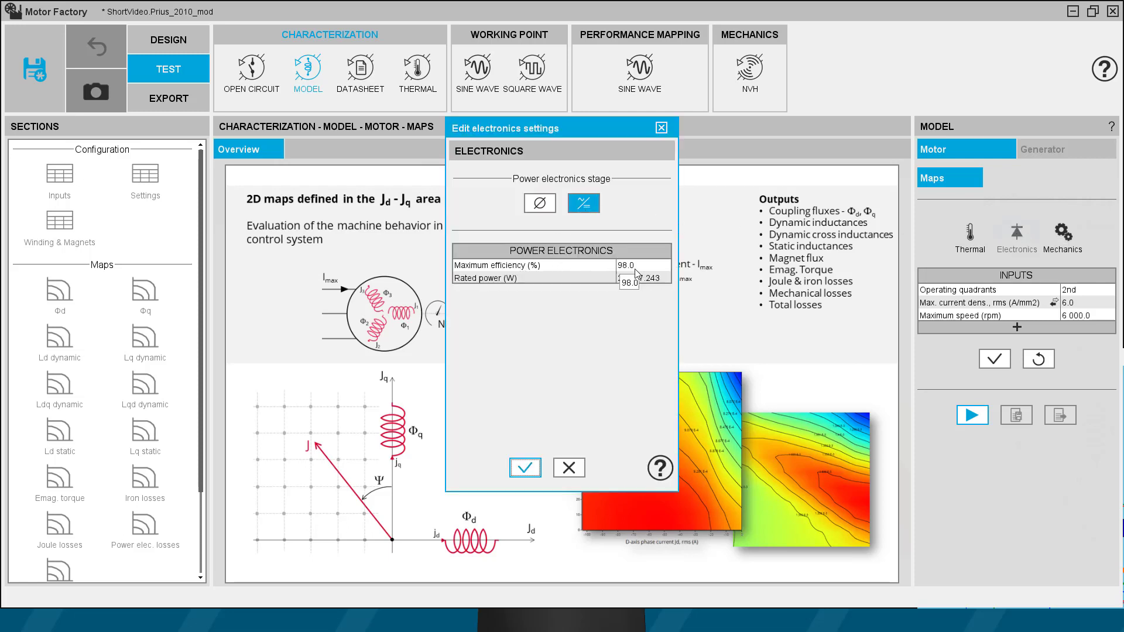
pyautogui.click(570, 469)
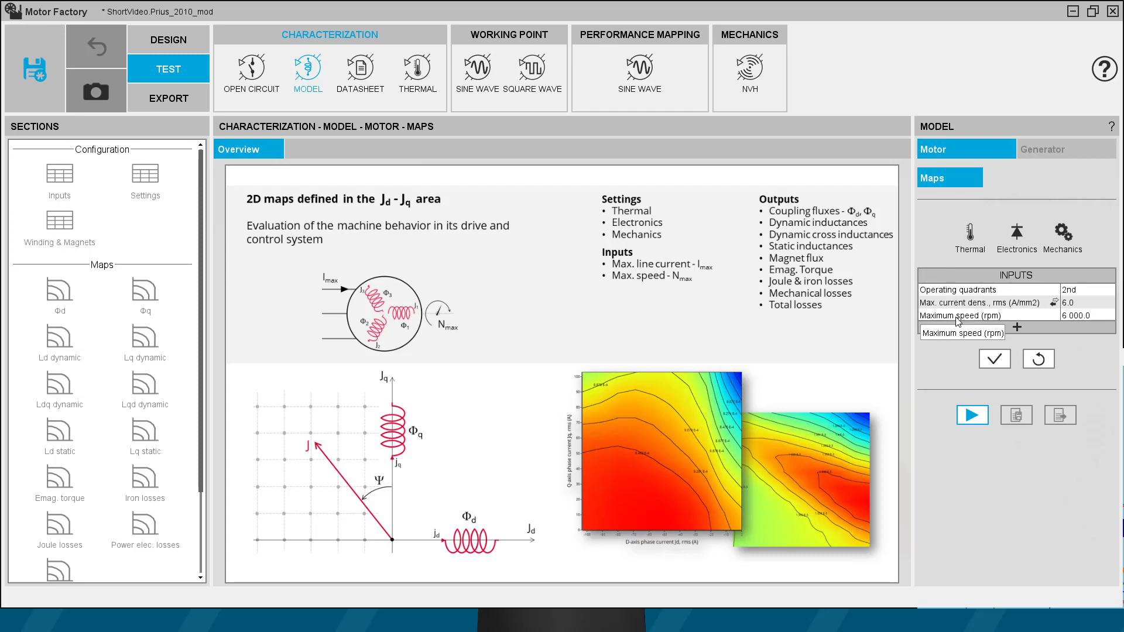
# Step: Check the maximum current definition options and advanced inputs without changing them, and run the motor maps test
pyautogui.click(1052, 304)
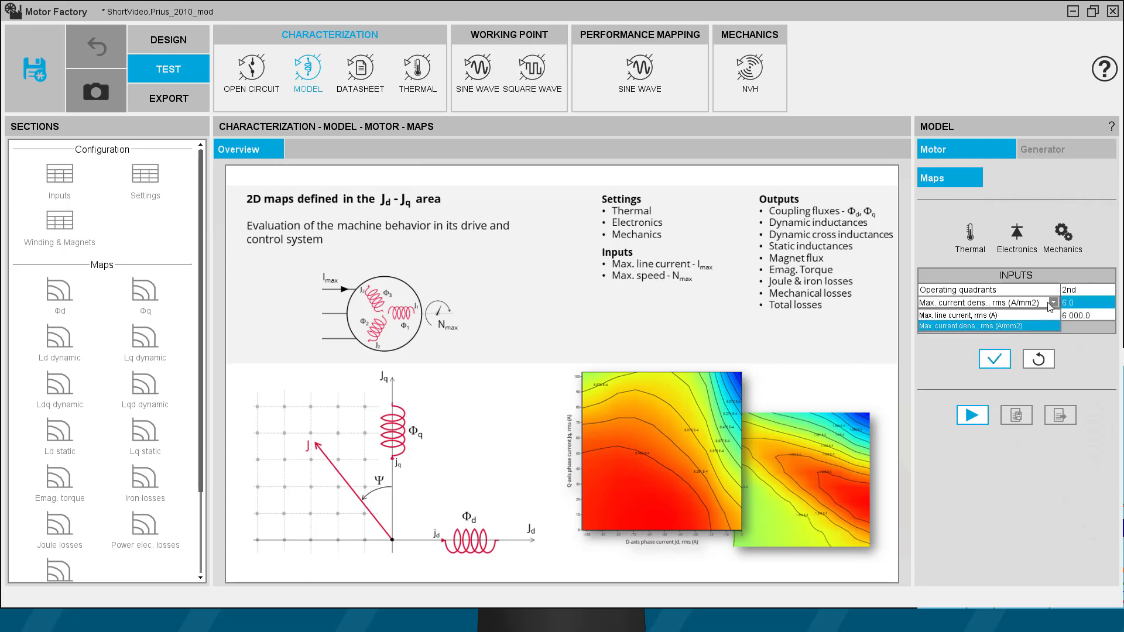
pyautogui.click(1052, 303)
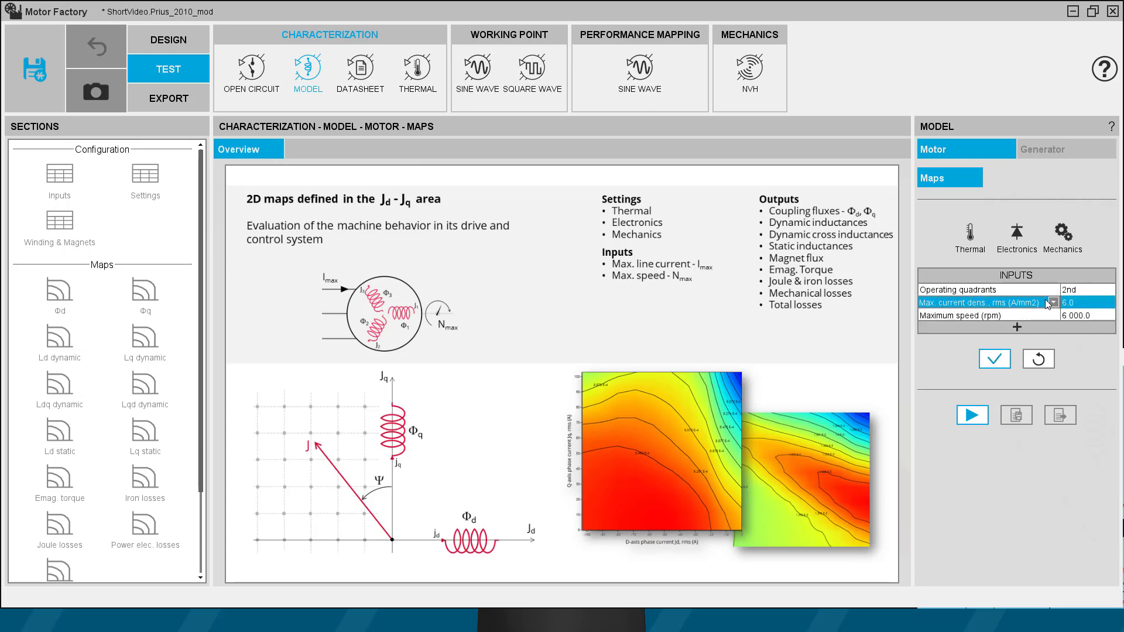
pyautogui.click(1017, 327)
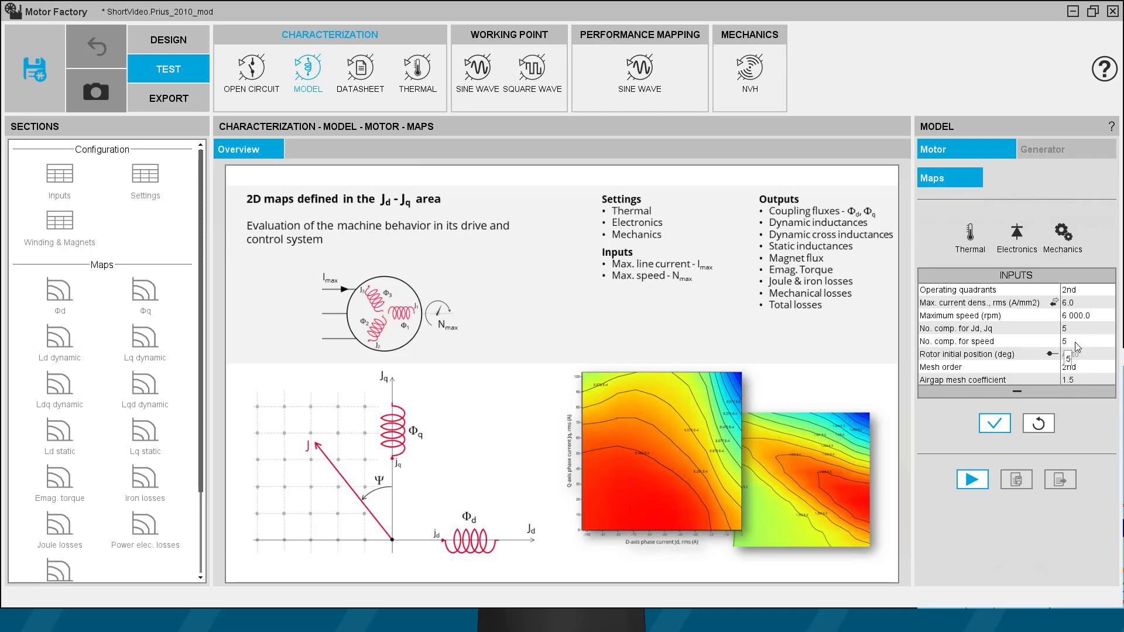
pyautogui.click(1019, 394)
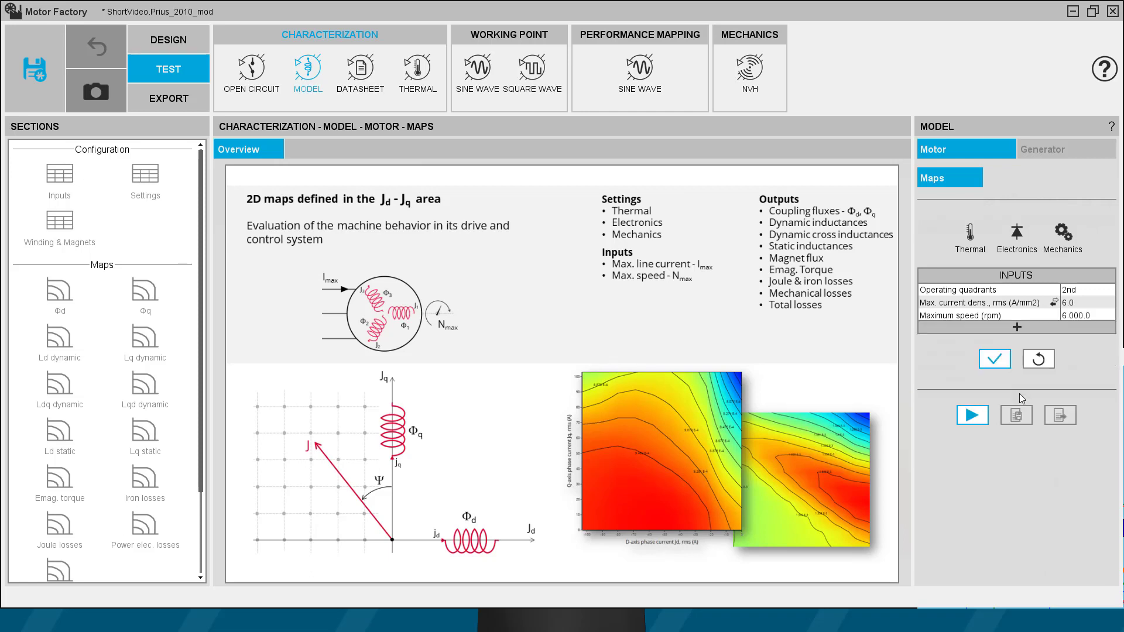
pyautogui.click(995, 362)
pyautogui.click(971, 417)
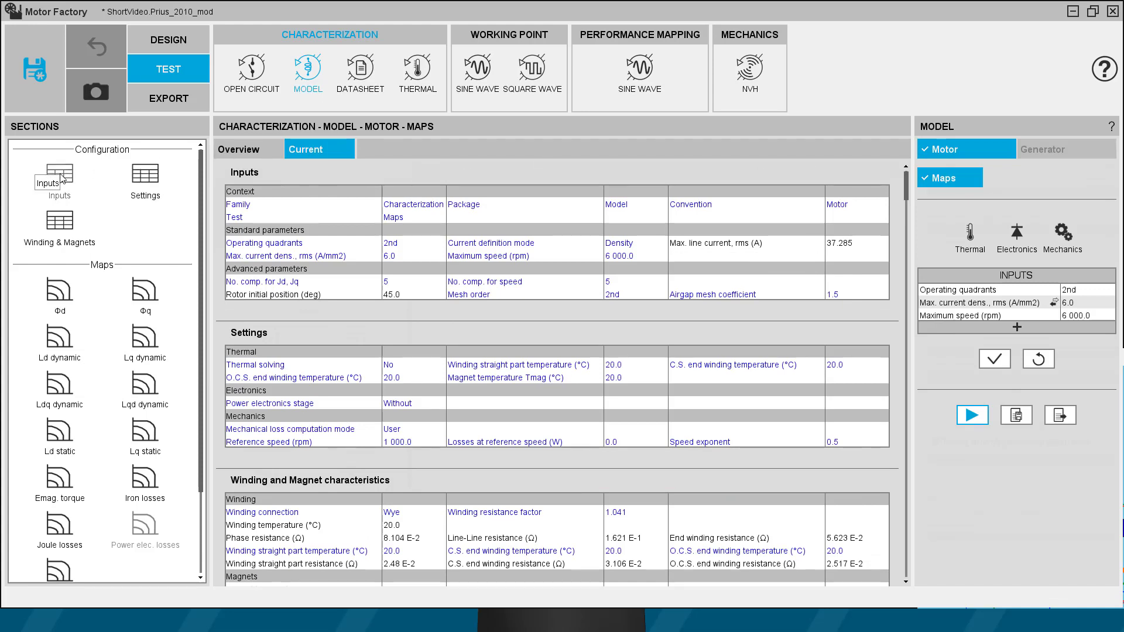
# Step: Examine the d-axis and q-axis flux linkage maps and the d-axis dynamic inductance map in the Jd-Jq area
pyautogui.click(61, 298)
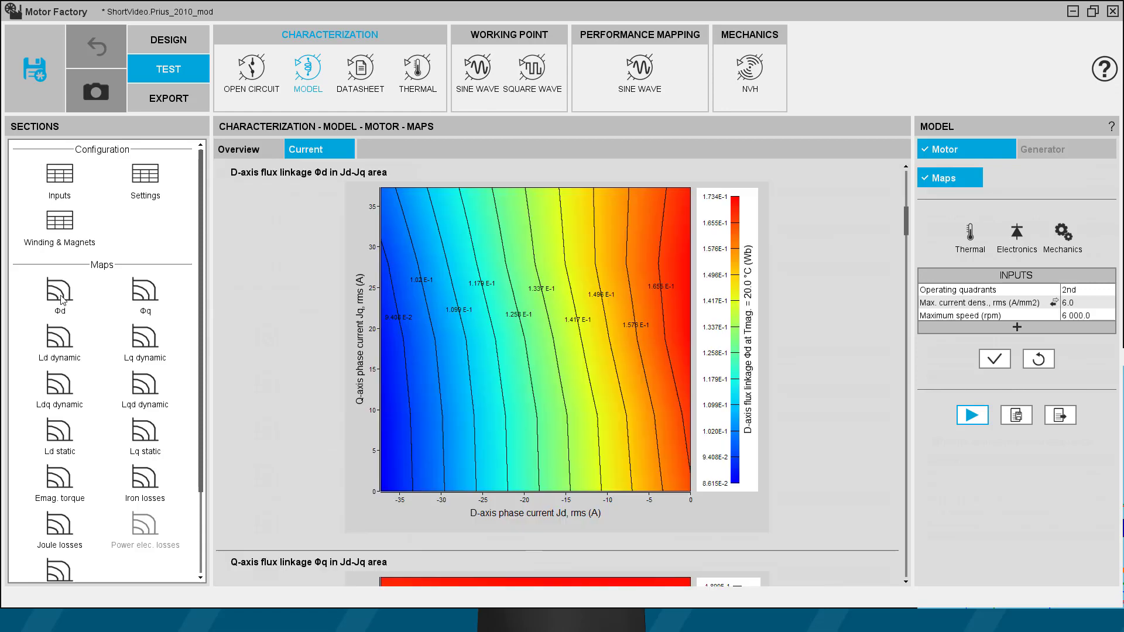
pyautogui.click(151, 295)
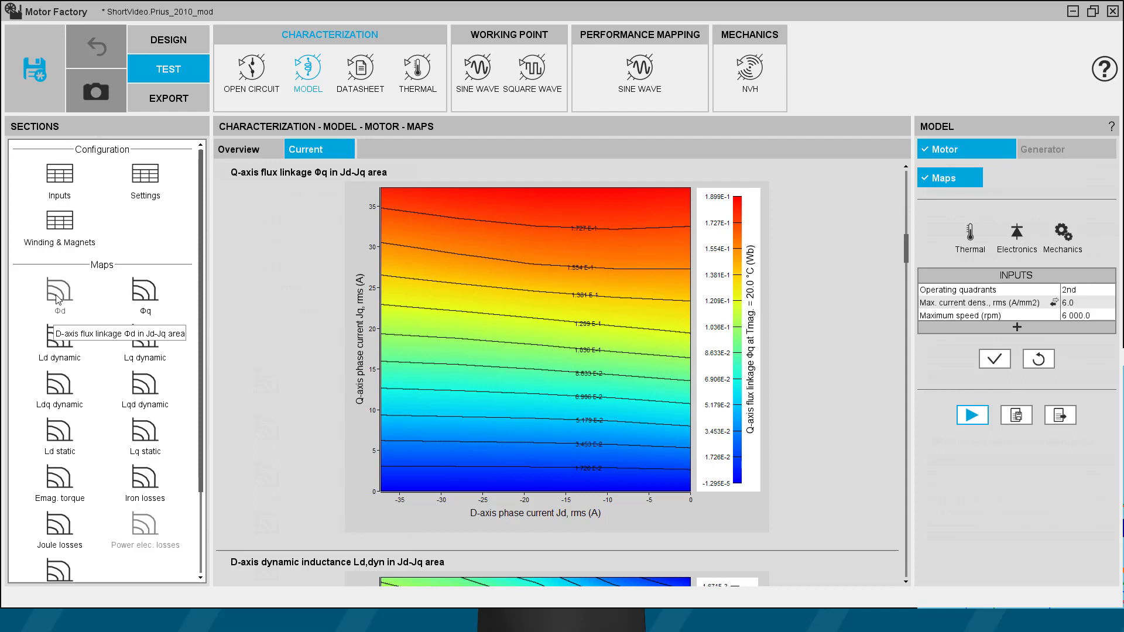
pyautogui.click(59, 339)
pyautogui.scroll(-3, 54, 316)
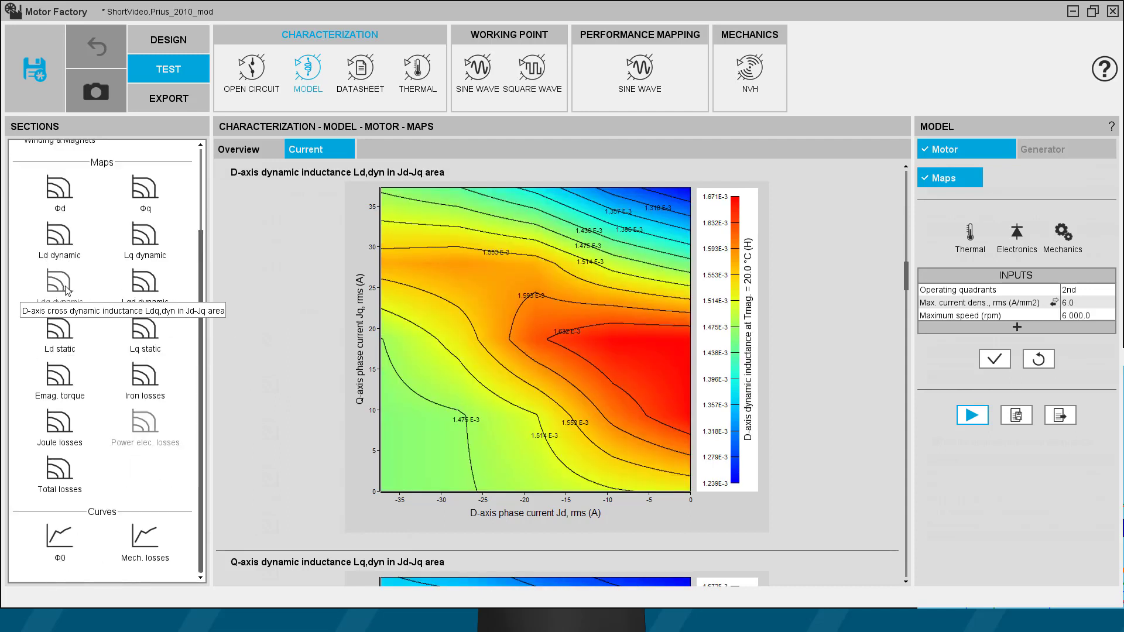
# Step: Examine the electromagnetic torque, iron losses, Joule losses and total system losses maps in the Jd-Jq area
pyautogui.click(57, 384)
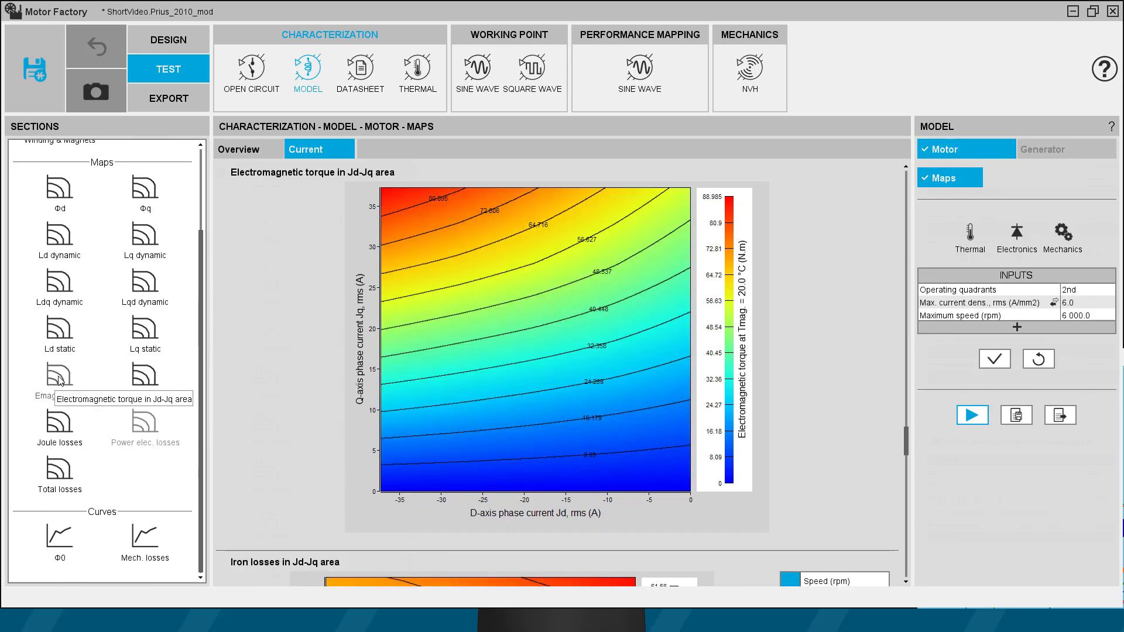
pyautogui.click(150, 379)
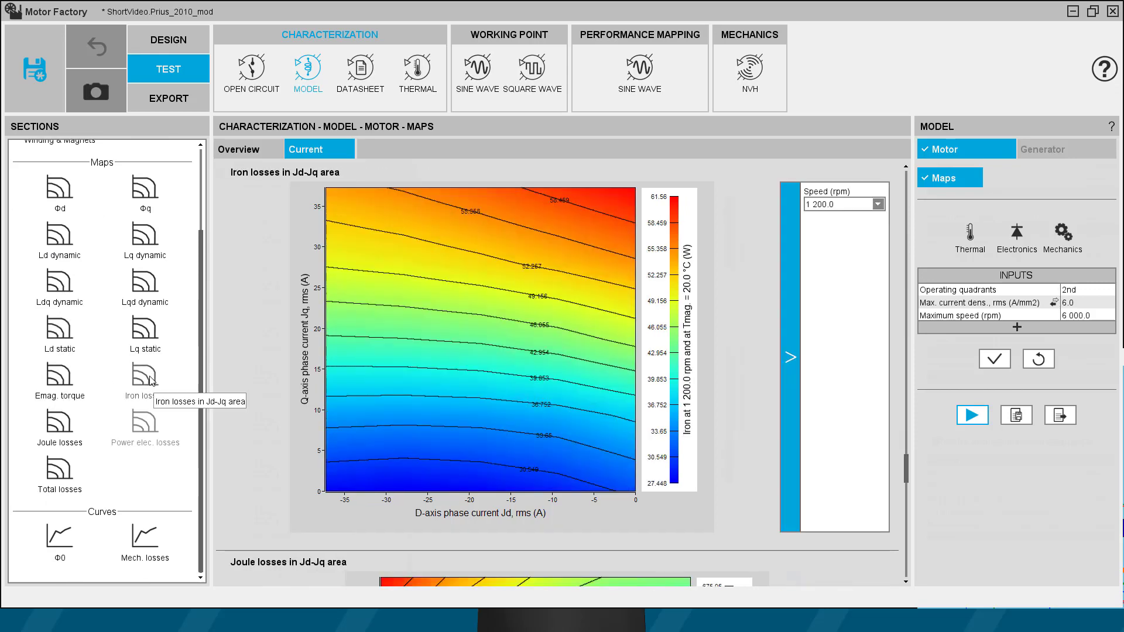
pyautogui.click(65, 426)
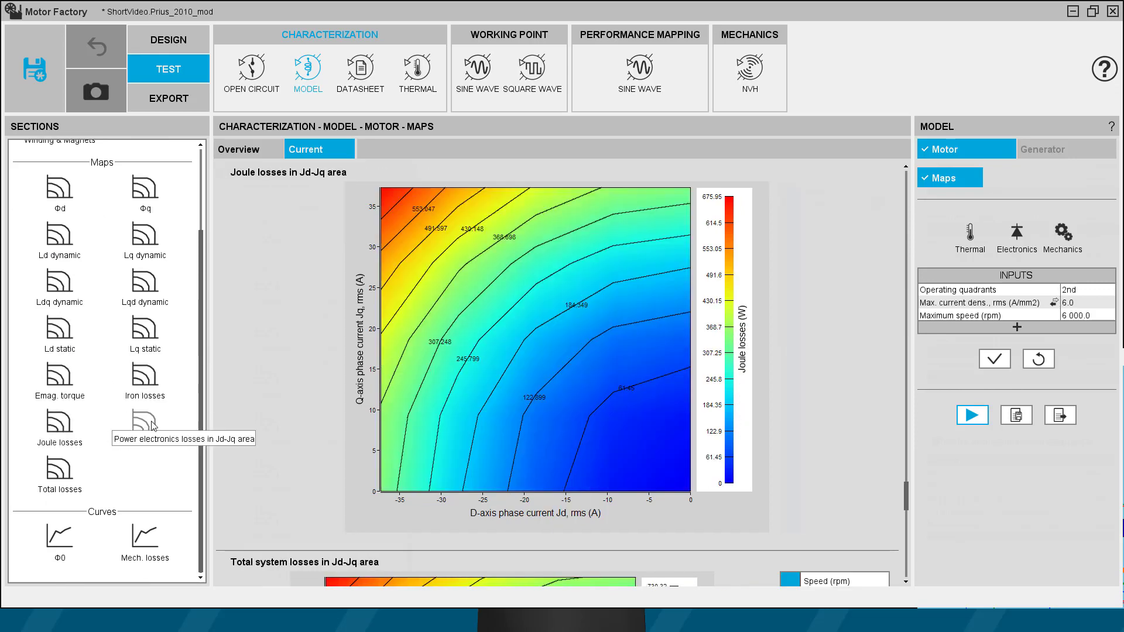
pyautogui.click(63, 467)
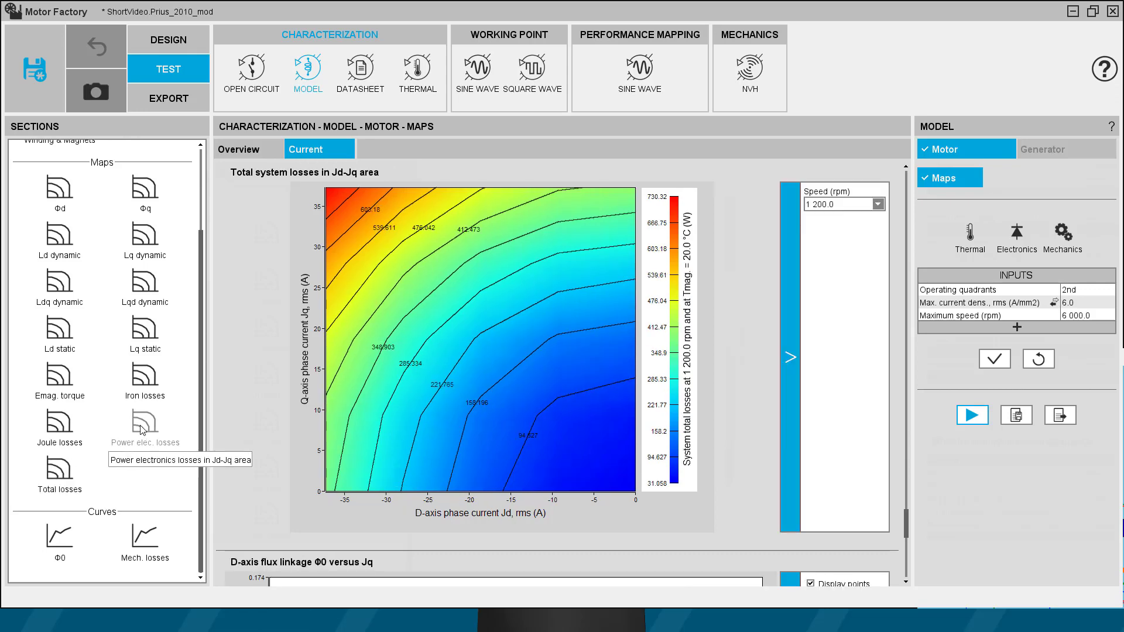
# Step: Examine the d-axis flux linkage Φ0 versus Jq curve and the mechanical losses versus speed curve
pyautogui.click(59, 540)
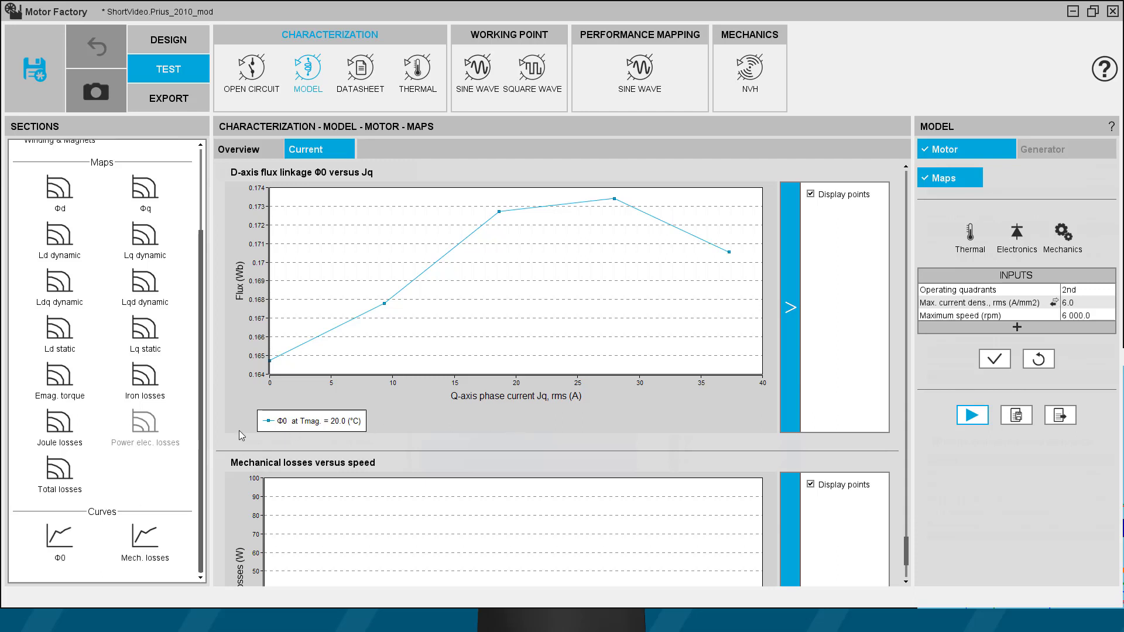
pyautogui.scroll(-3, 240, 421)
pyautogui.scroll(6, 239, 421)
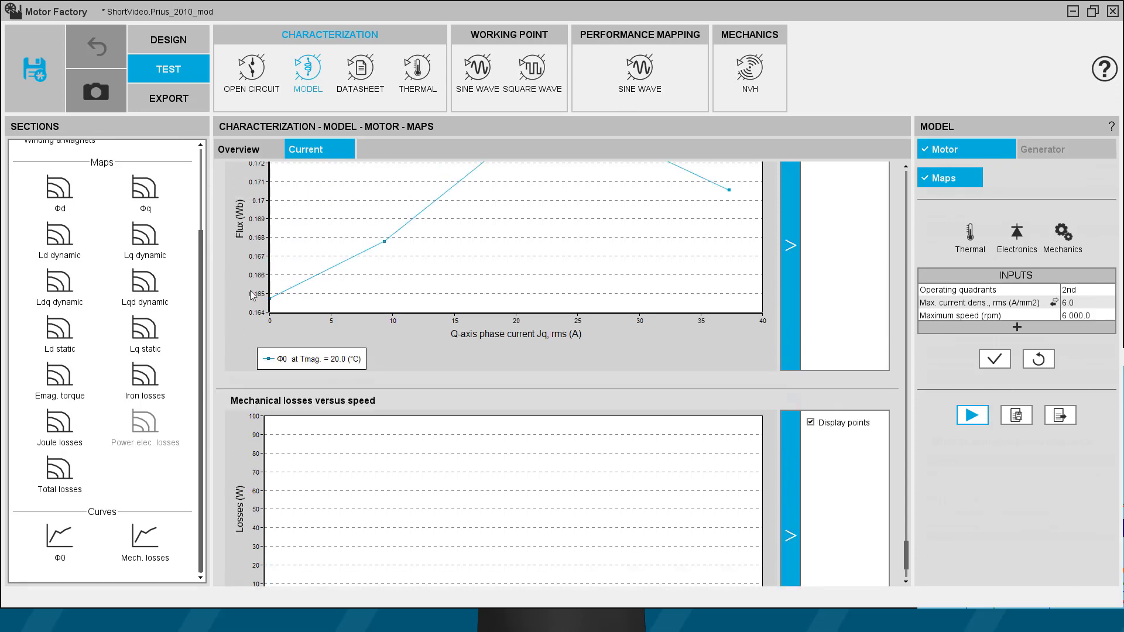
# Step: Open the motor I-U datasheet test and try defining the maximum current by current density instead of line current
pyautogui.click(362, 78)
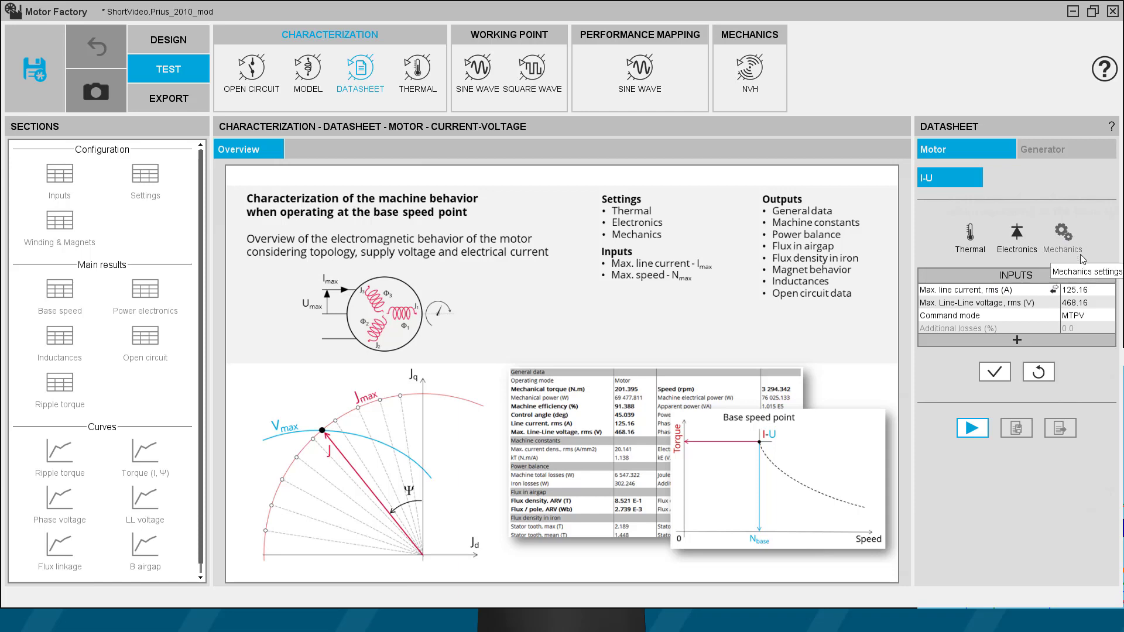
pyautogui.click(1023, 286)
pyautogui.click(1024, 287)
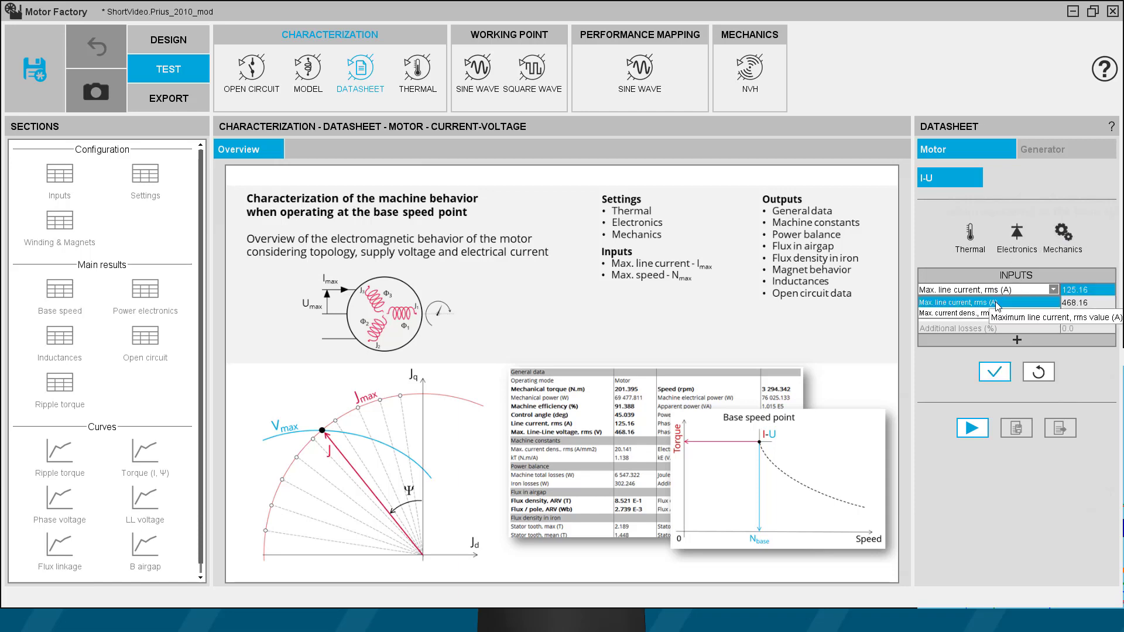
pyautogui.click(998, 314)
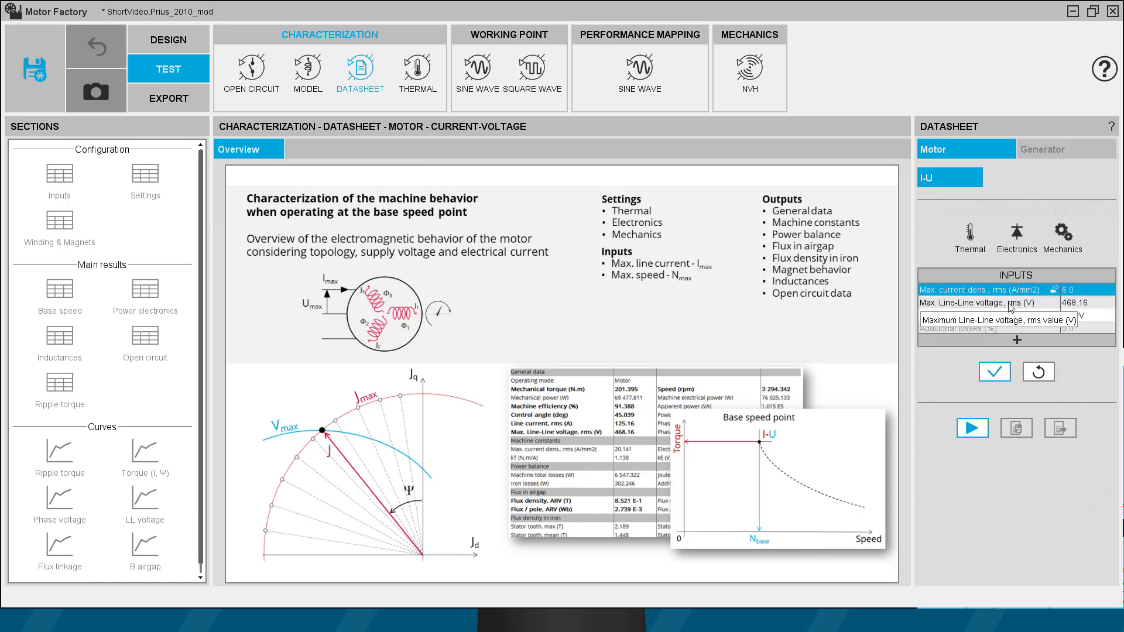
pyautogui.click(1009, 305)
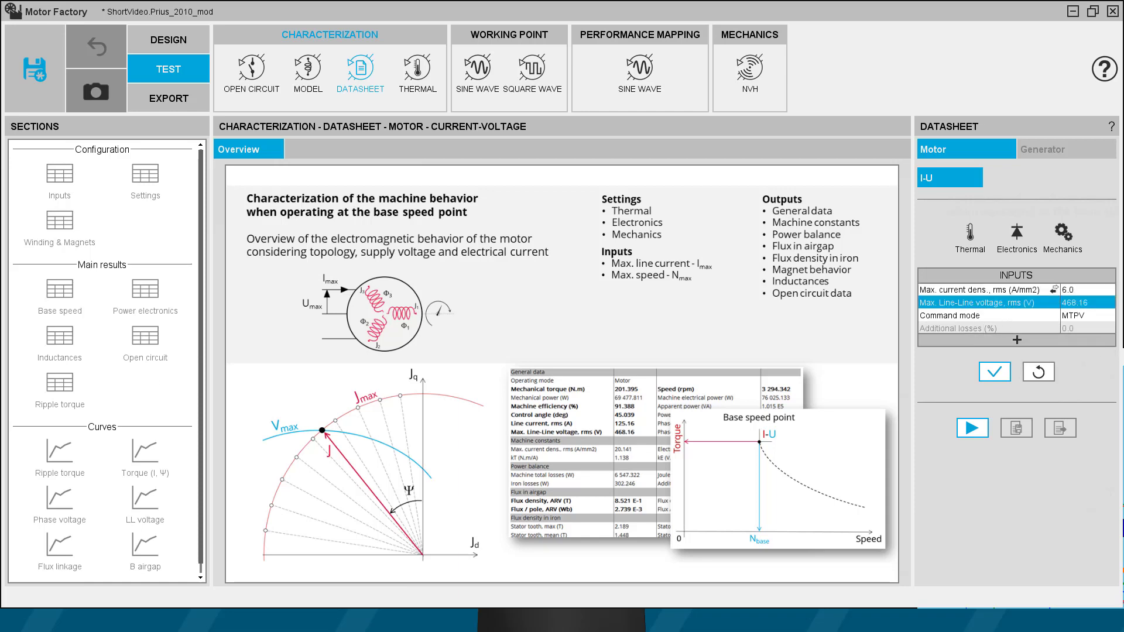
# Step: Check the advanced inputs and command mode with maximum line current as the current definition, and run the motor I-U datasheet test
pyautogui.click(1031, 341)
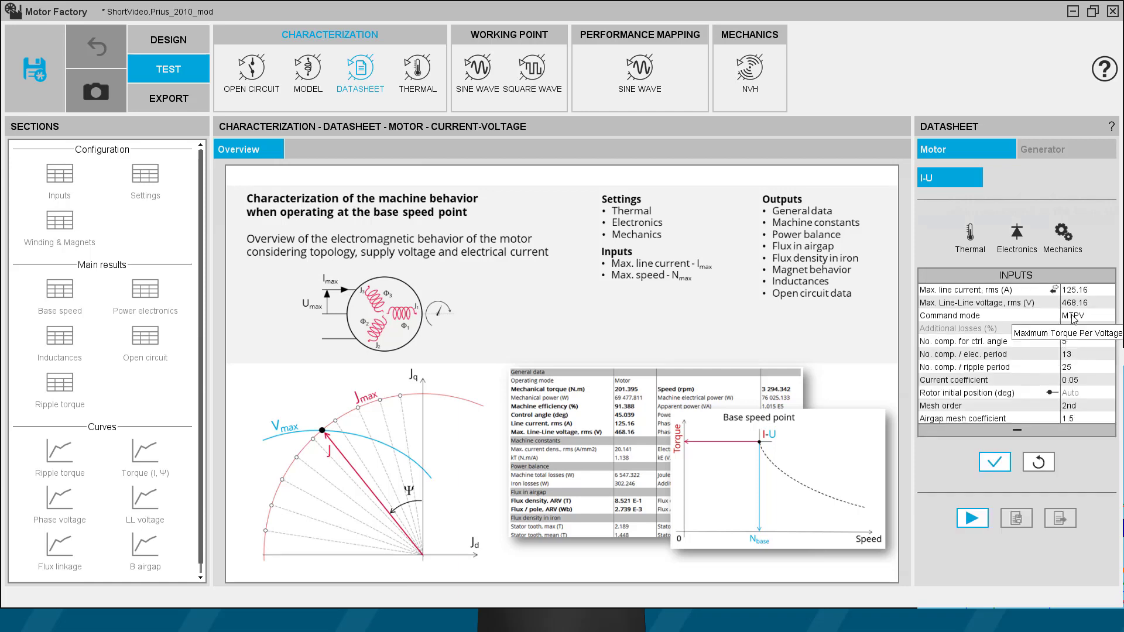
pyautogui.click(1087, 317)
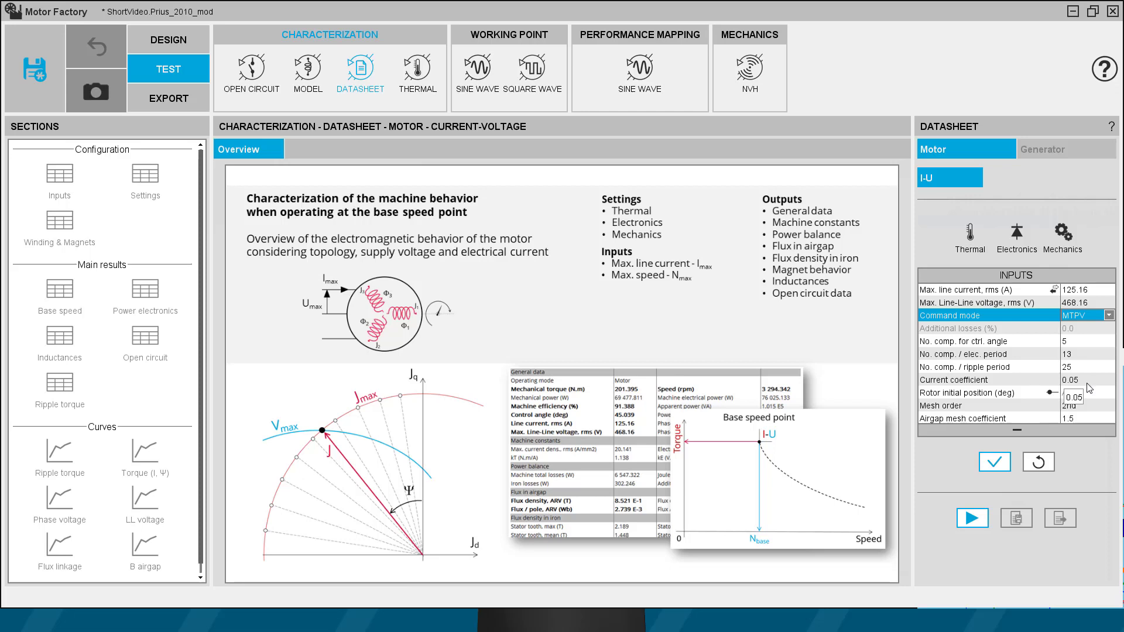
pyautogui.click(1017, 435)
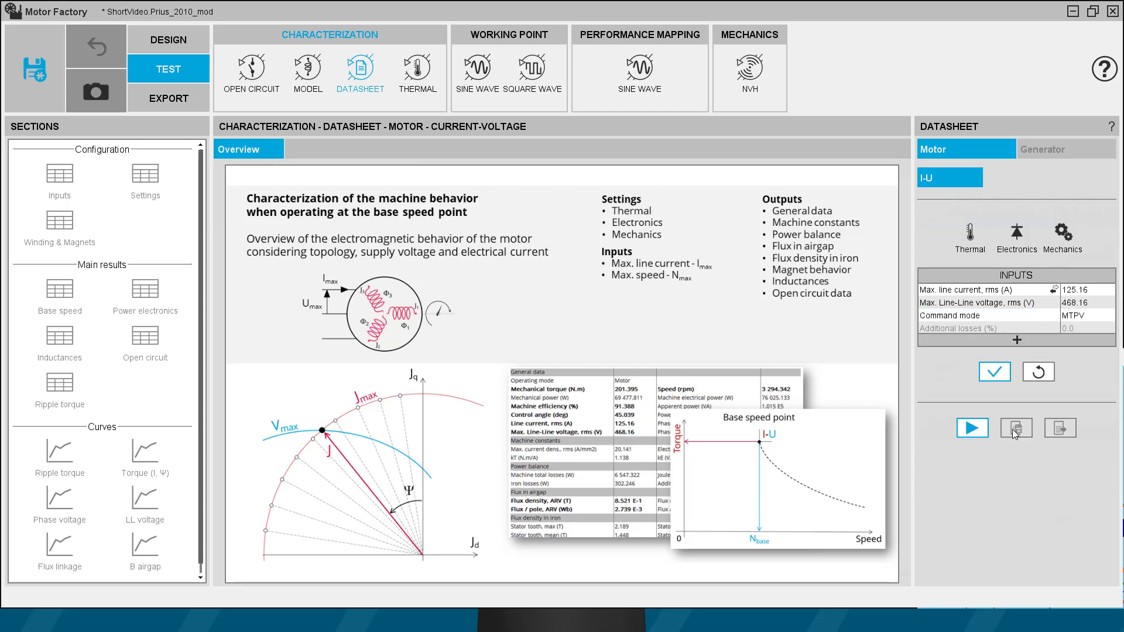
pyautogui.click(972, 428)
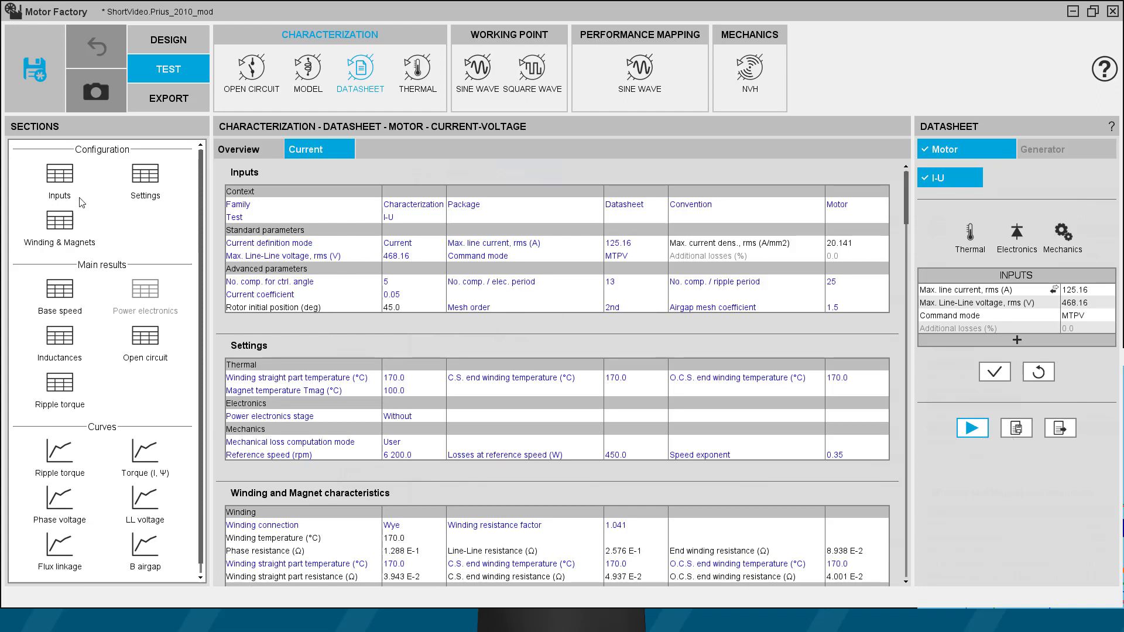
# Step: Examine the I-U test's result tables for the base speed point, inductances, open circuit and ripple torque
pyautogui.click(61, 294)
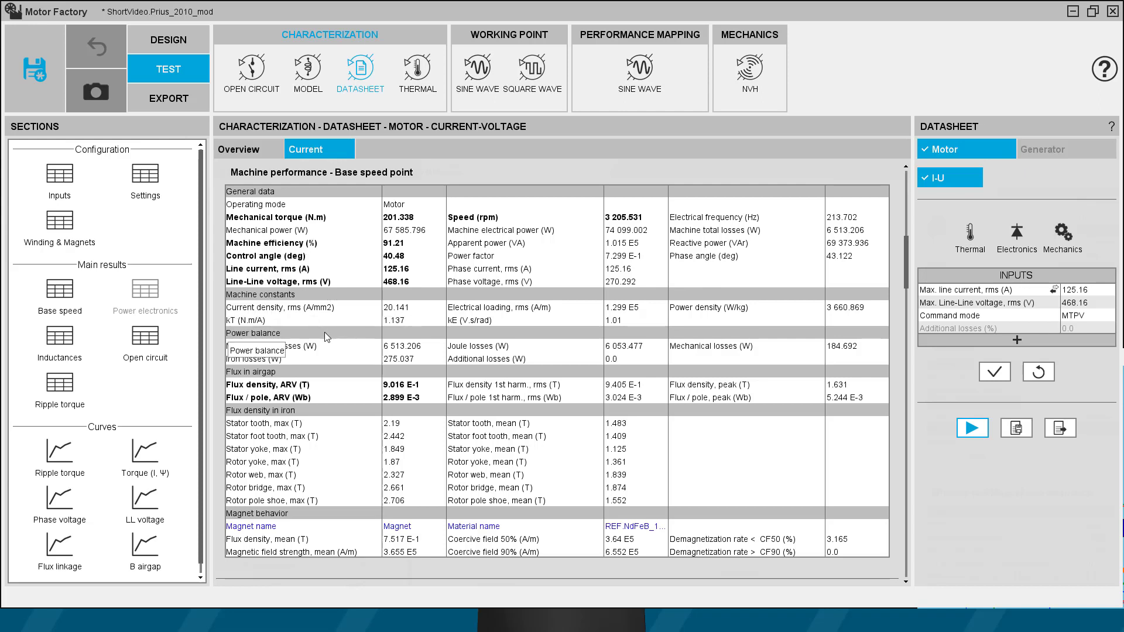
pyautogui.scroll(-5, 328, 329)
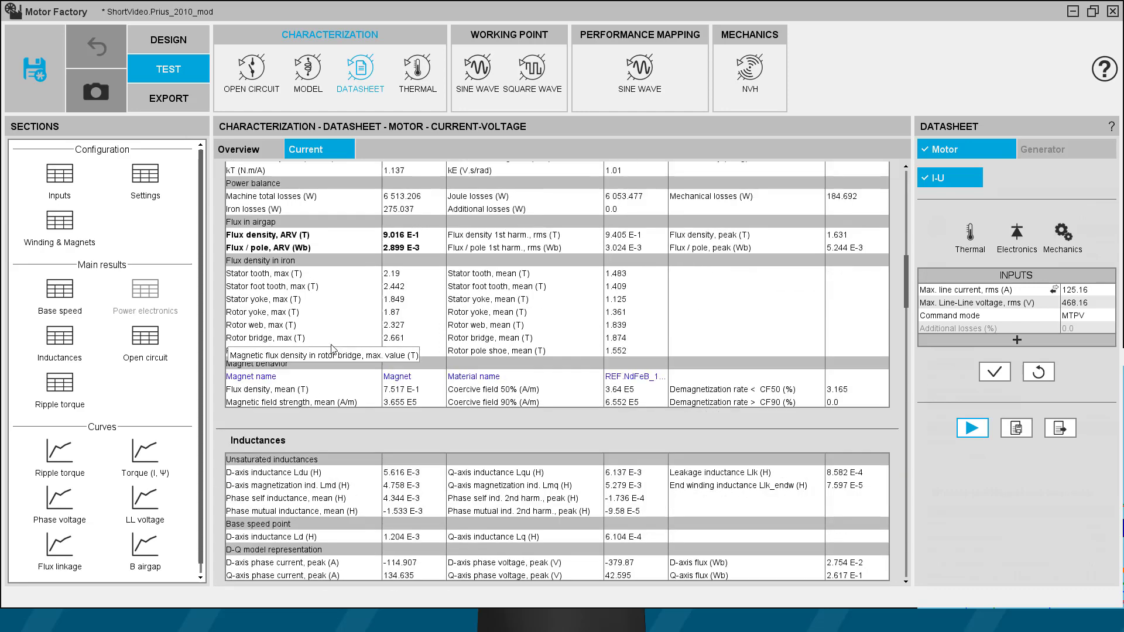
pyautogui.scroll(-8, 316, 321)
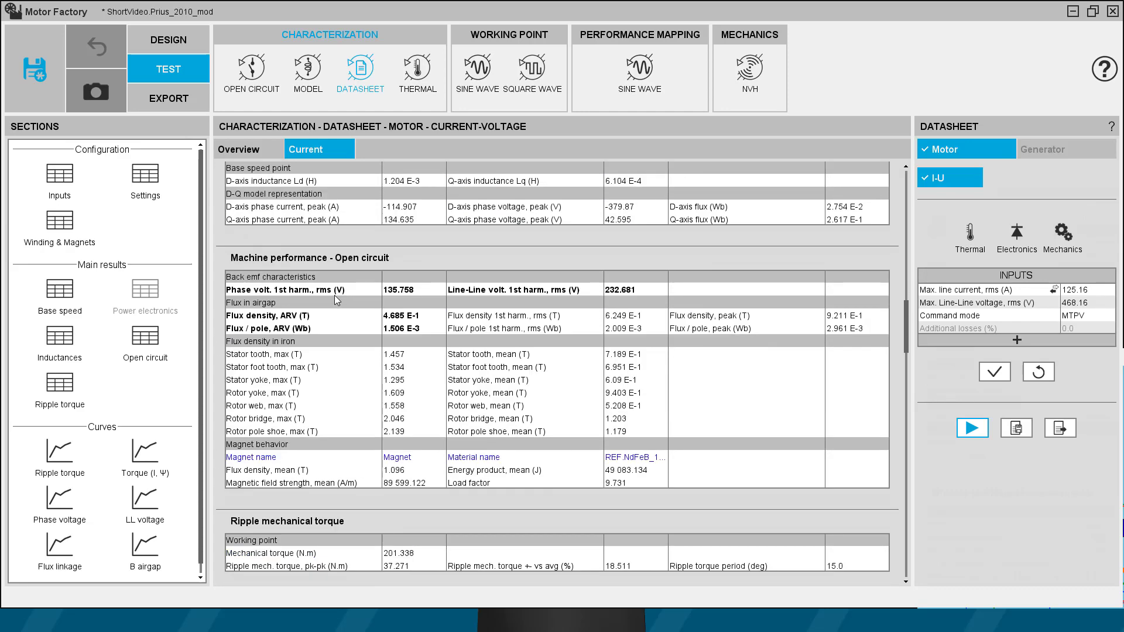
pyautogui.scroll(-3, 339, 300)
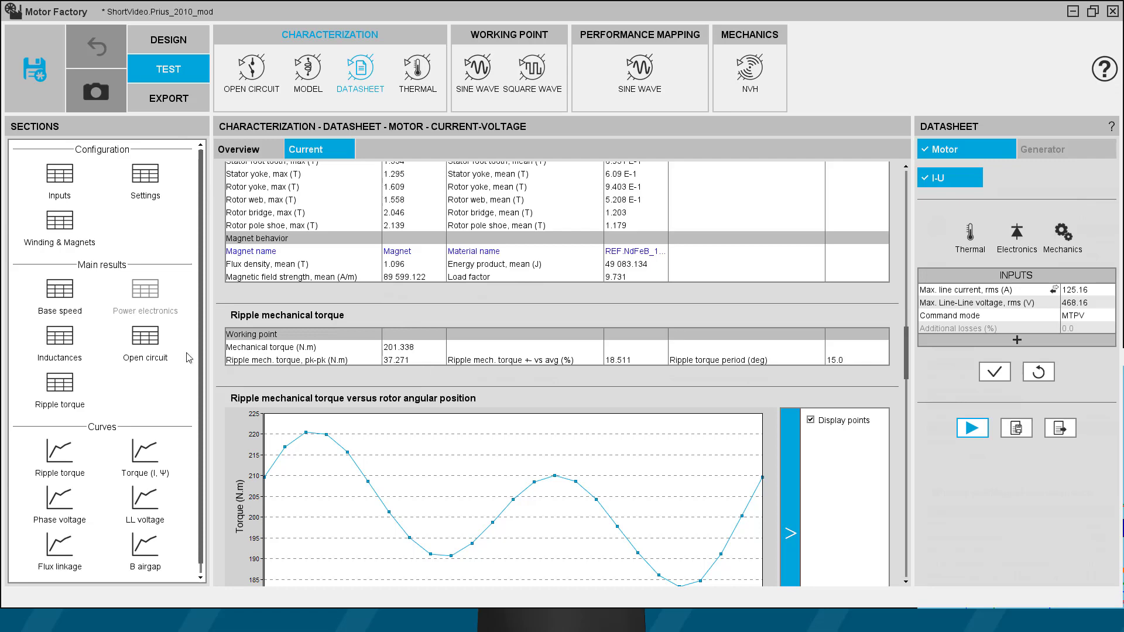
# Step: Examine the I-U test's torque, open-circuit voltage, flux linkage and airgap flux density curves, and recheck the advanced inputs
pyautogui.scroll(-3, 262, 360)
pyautogui.scroll(-2, 262, 360)
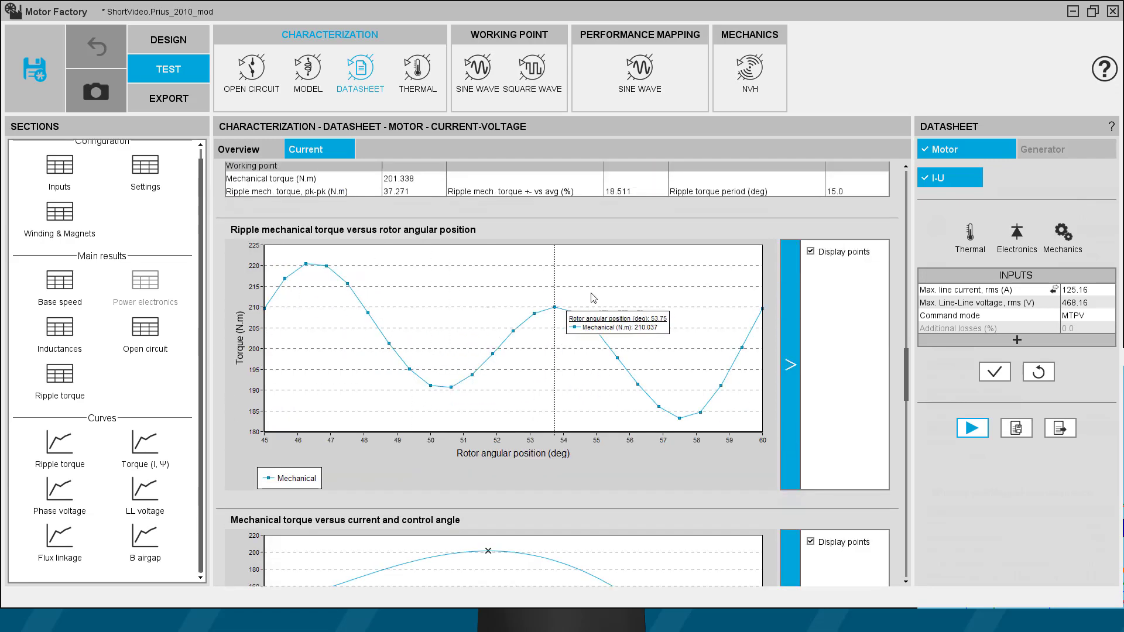
pyautogui.scroll(-2, 240, 303)
pyautogui.scroll(-5, 241, 301)
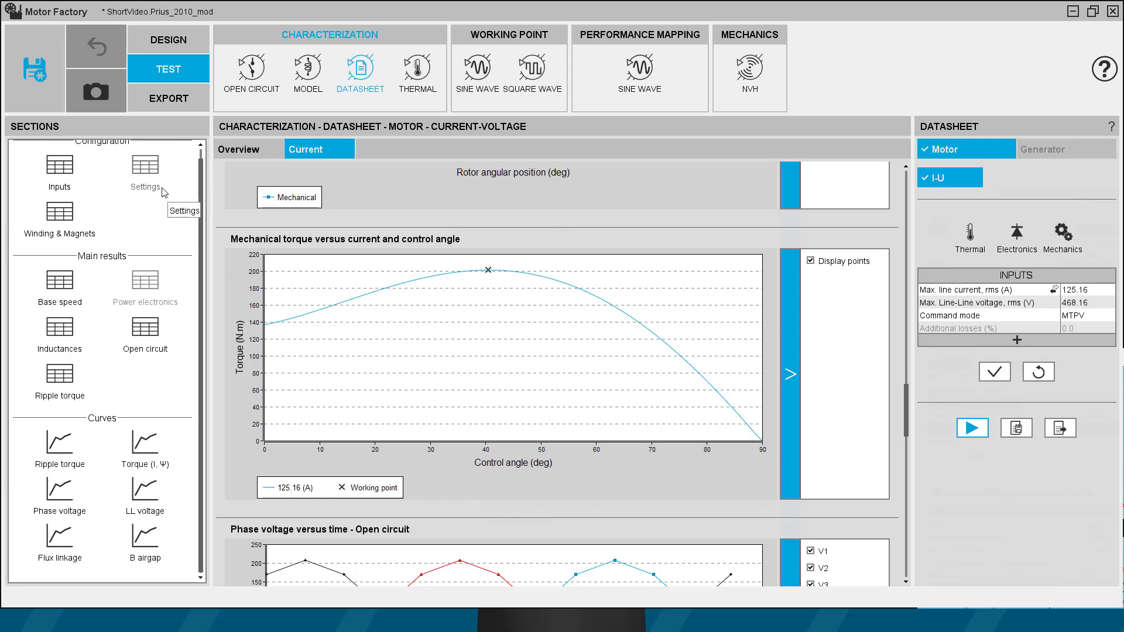
pyautogui.scroll(-6, 269, 360)
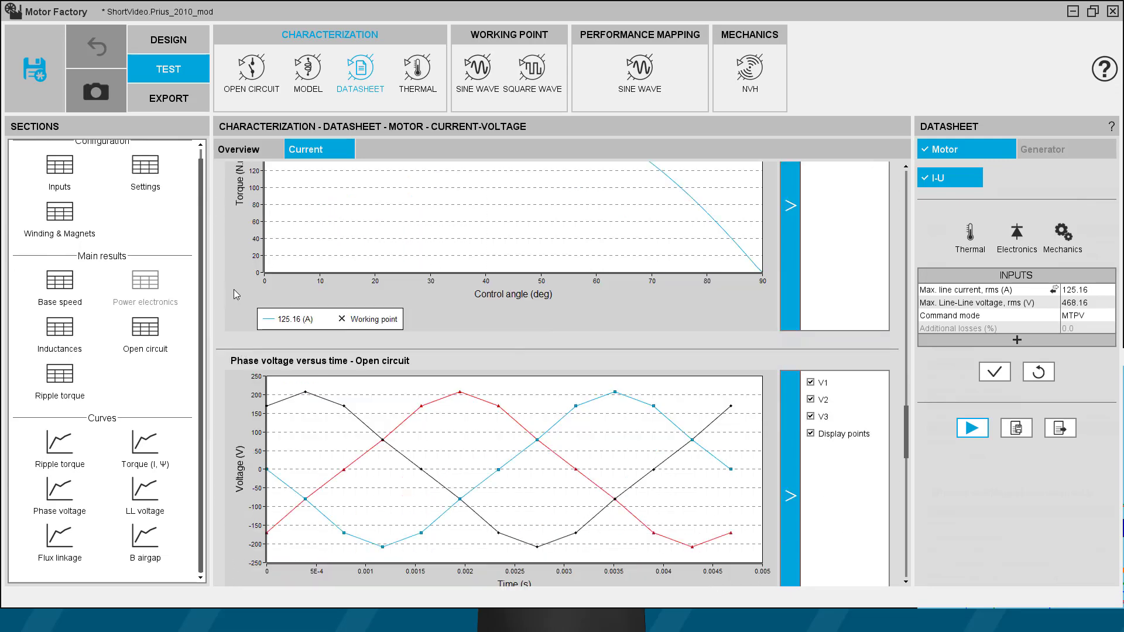
pyautogui.scroll(-13, 234, 246)
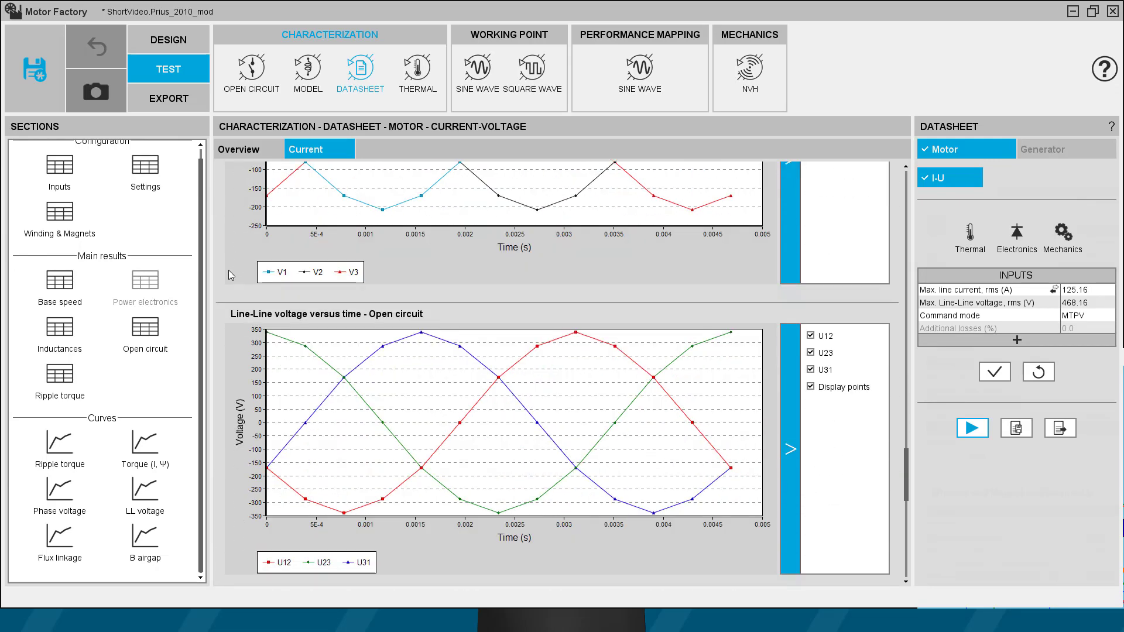
pyautogui.scroll(-10, 233, 275)
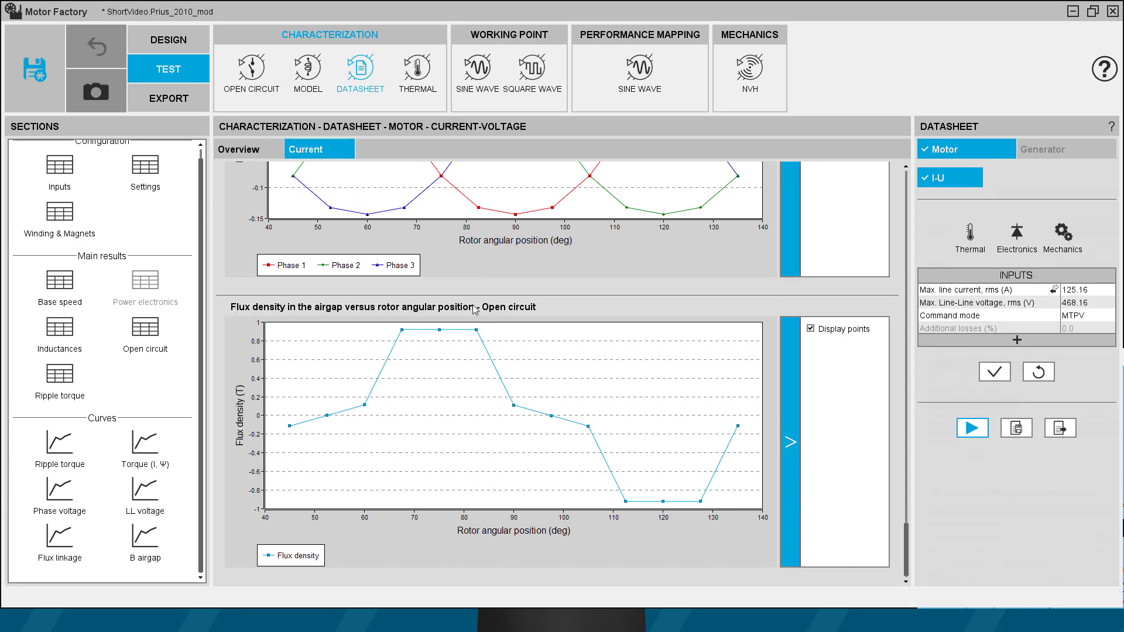
pyautogui.moveTo(470, 331)
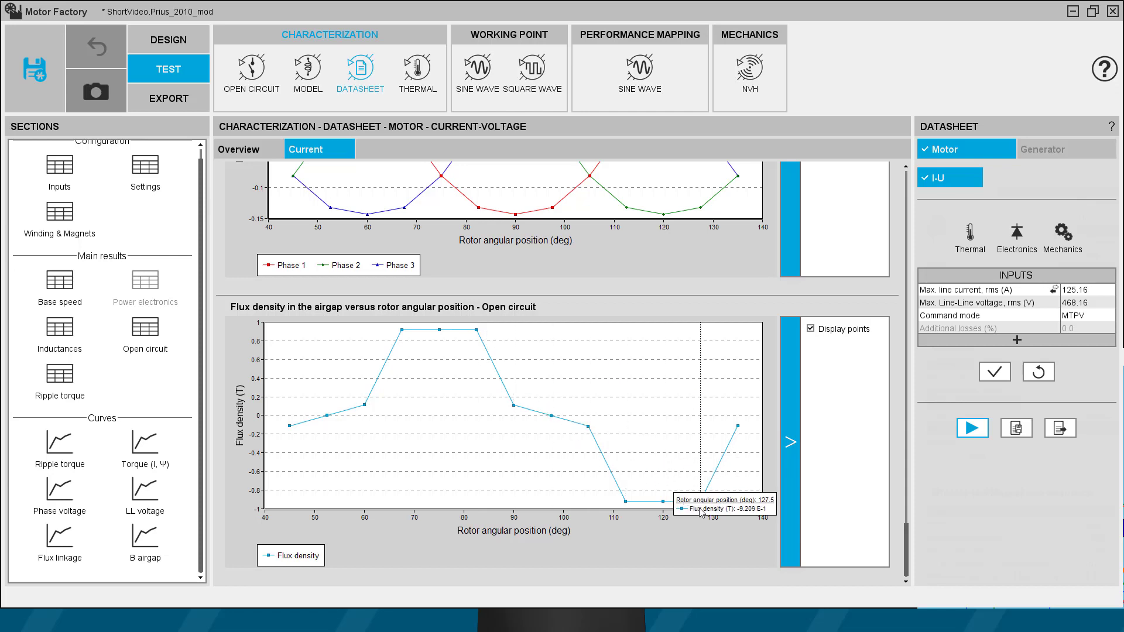
pyautogui.click(1018, 341)
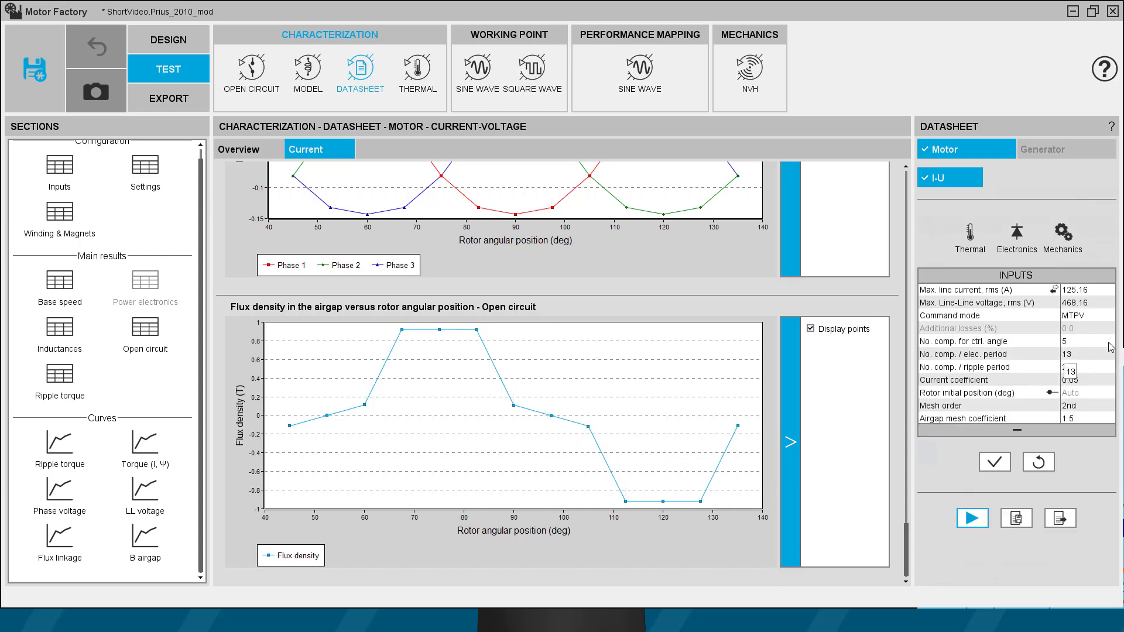
pyautogui.click(1017, 436)
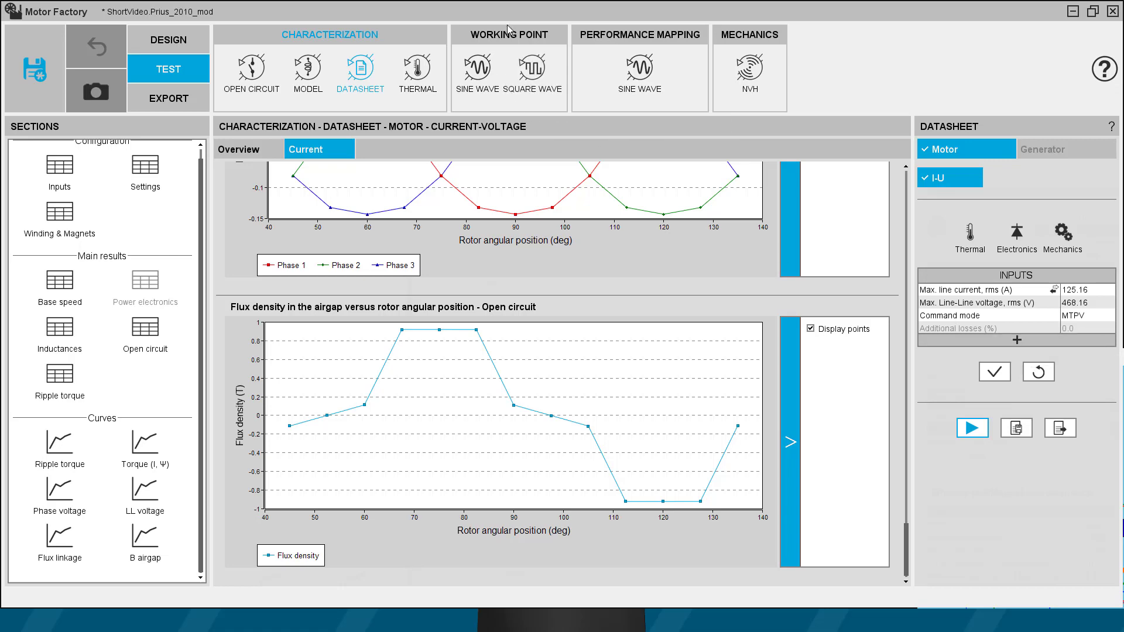
# Step: Open the sine wave I-Ψ-N motor working point test, try the Accurate computation mode, and check its AC losses analysis input
pyautogui.click(475, 70)
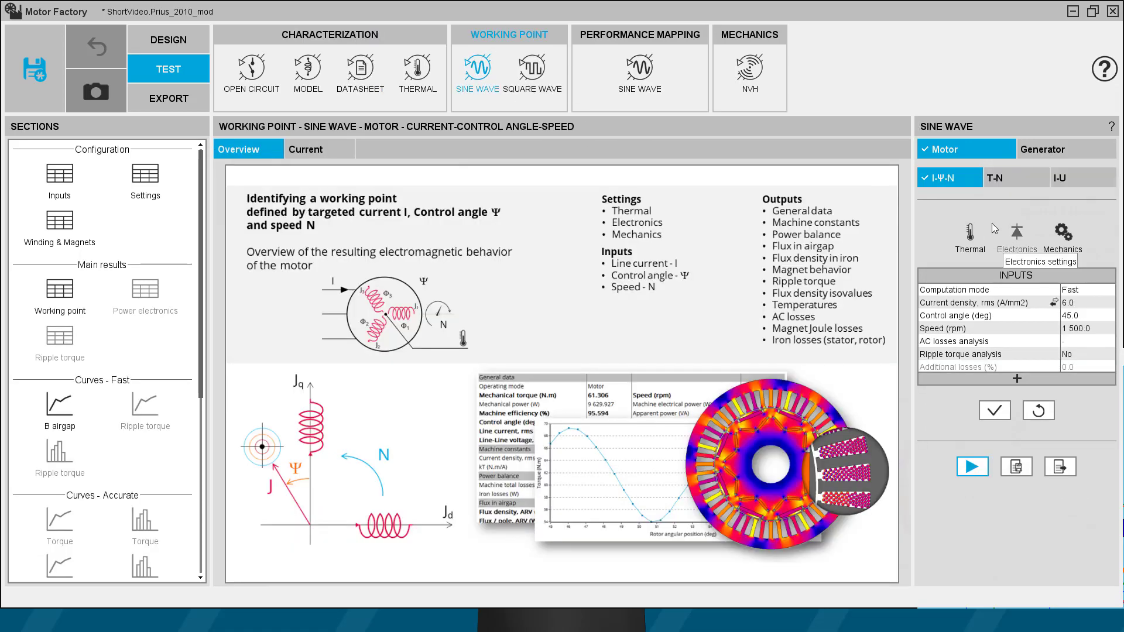
pyautogui.click(1089, 293)
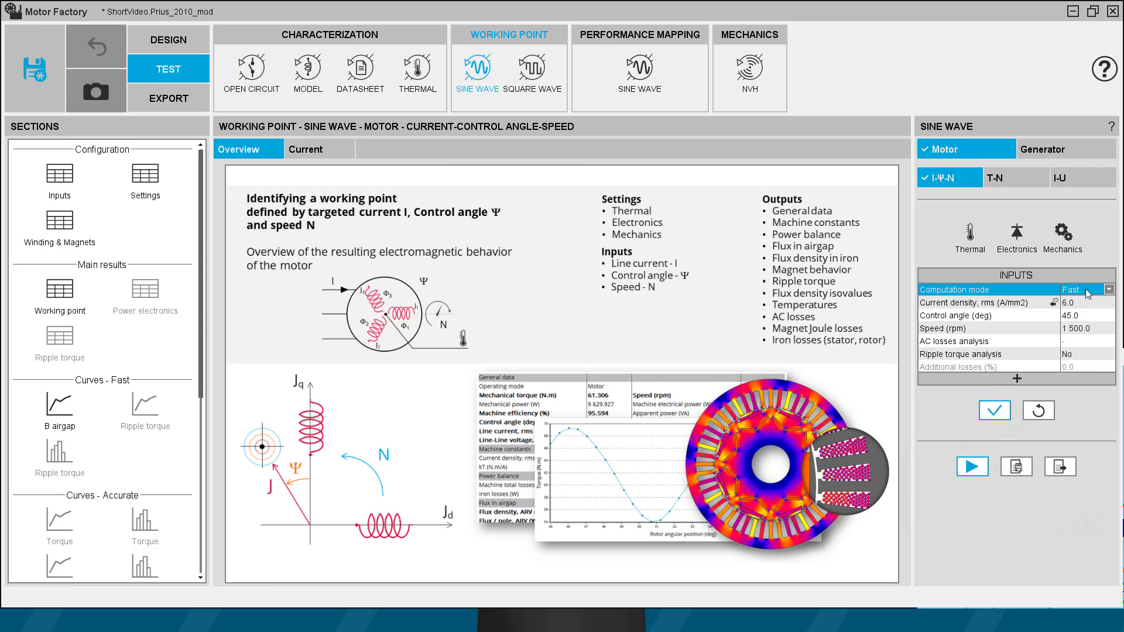
pyautogui.click(1085, 289)
pyautogui.click(1085, 314)
pyautogui.click(1092, 344)
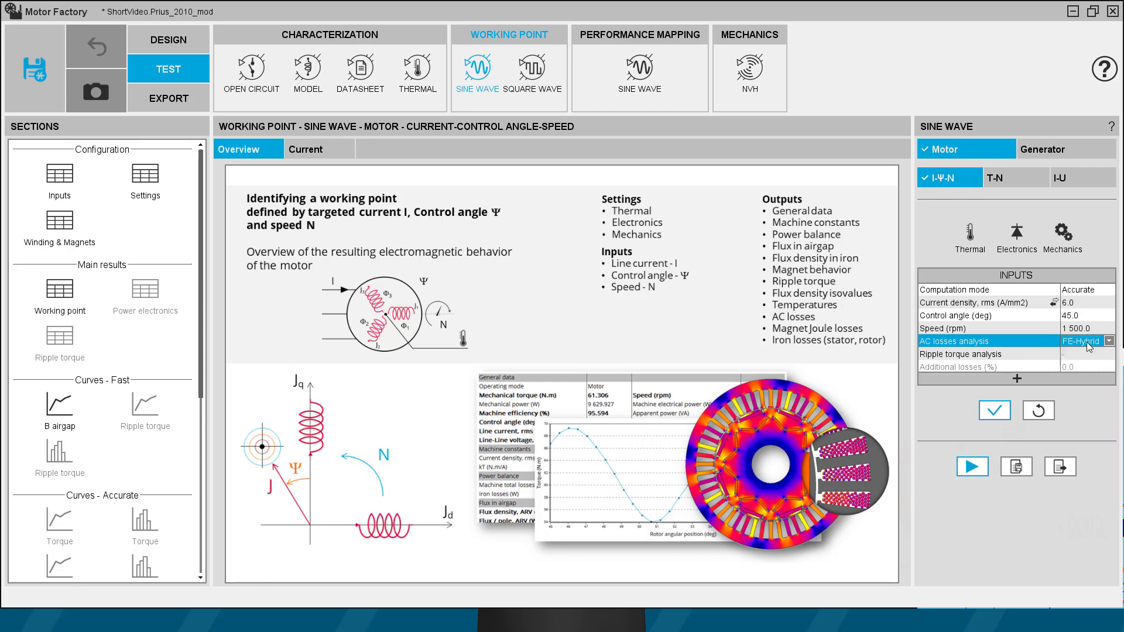
# Step: Set the computation mode to Fast, apply the inputs, and run the I-Ψ-N working point test
pyautogui.click(1075, 291)
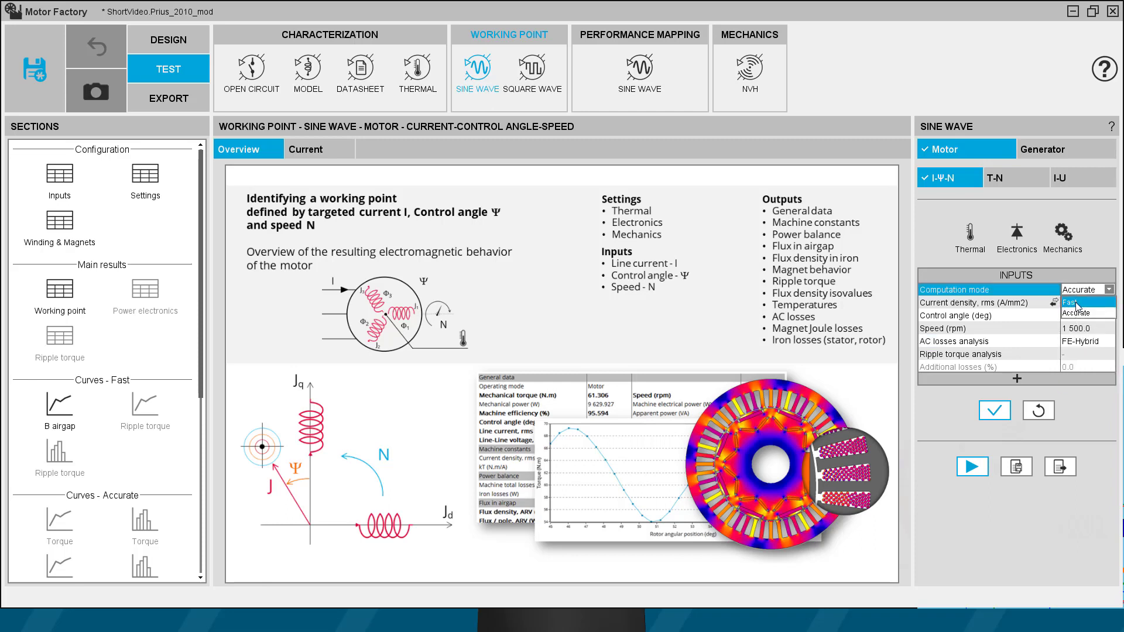
pyautogui.click(1079, 302)
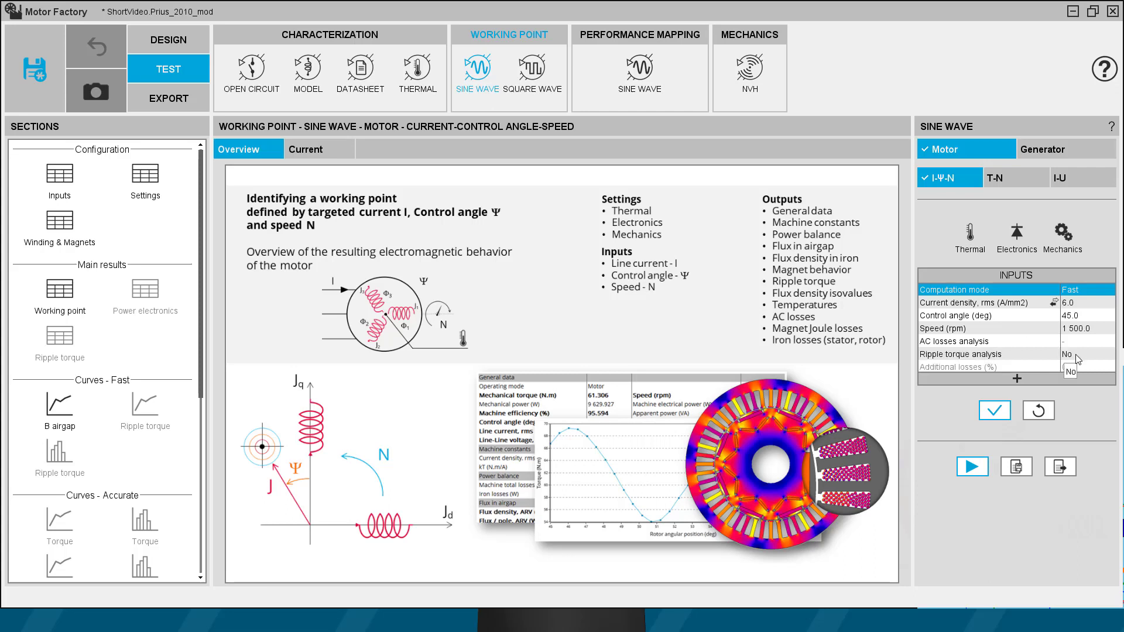
pyautogui.click(998, 411)
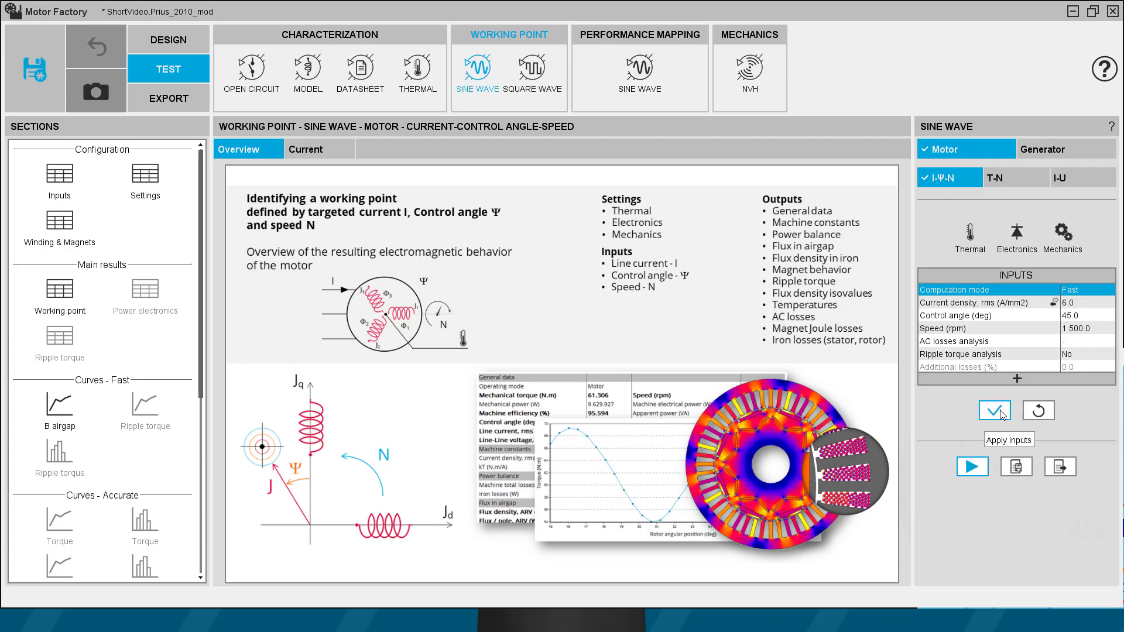
pyautogui.click(973, 469)
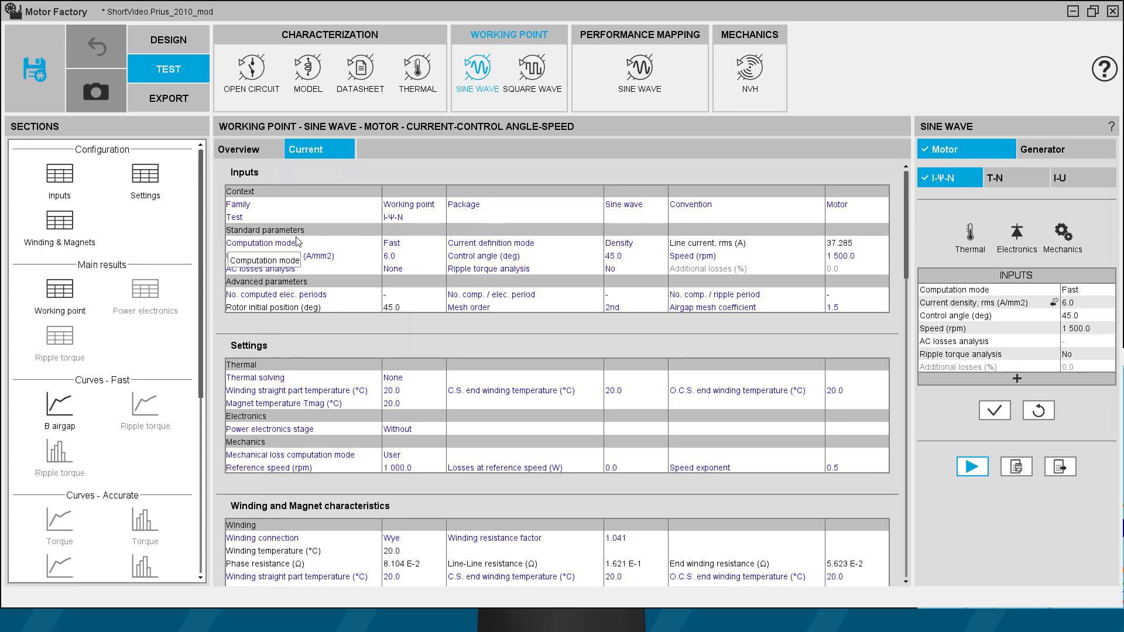
# Step: Examine the working point performance table, the airgap flux density curve and the flux density isovalues of the I-Ψ-N test
pyautogui.click(62, 292)
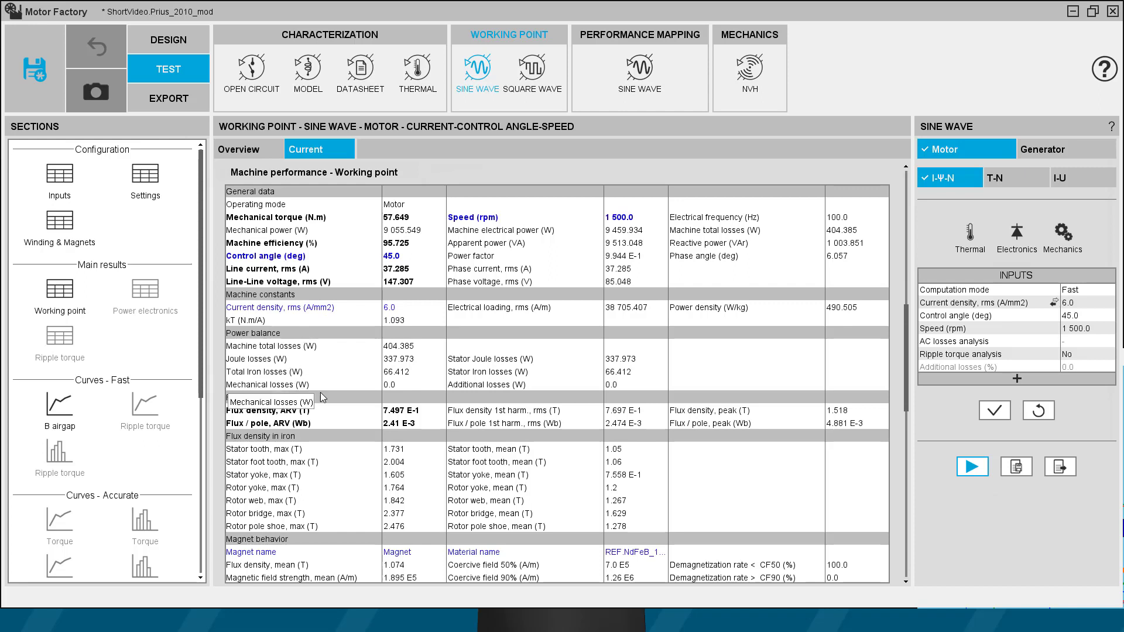
pyautogui.scroll(-2, 321, 389)
pyautogui.scroll(-2, 321, 384)
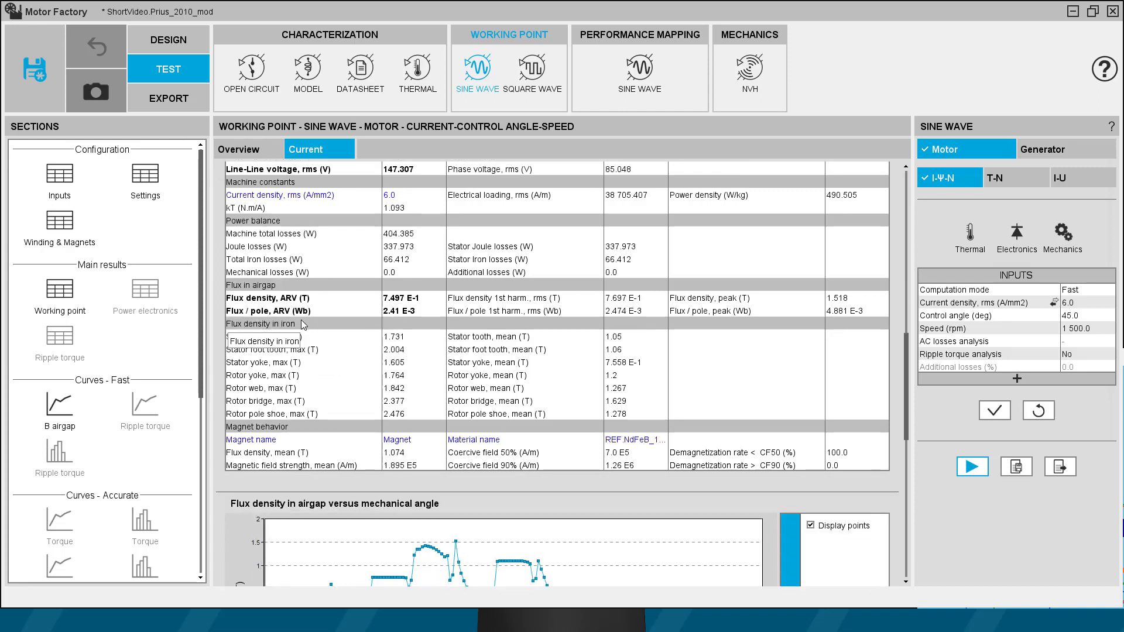
pyautogui.scroll(-2, 304, 299)
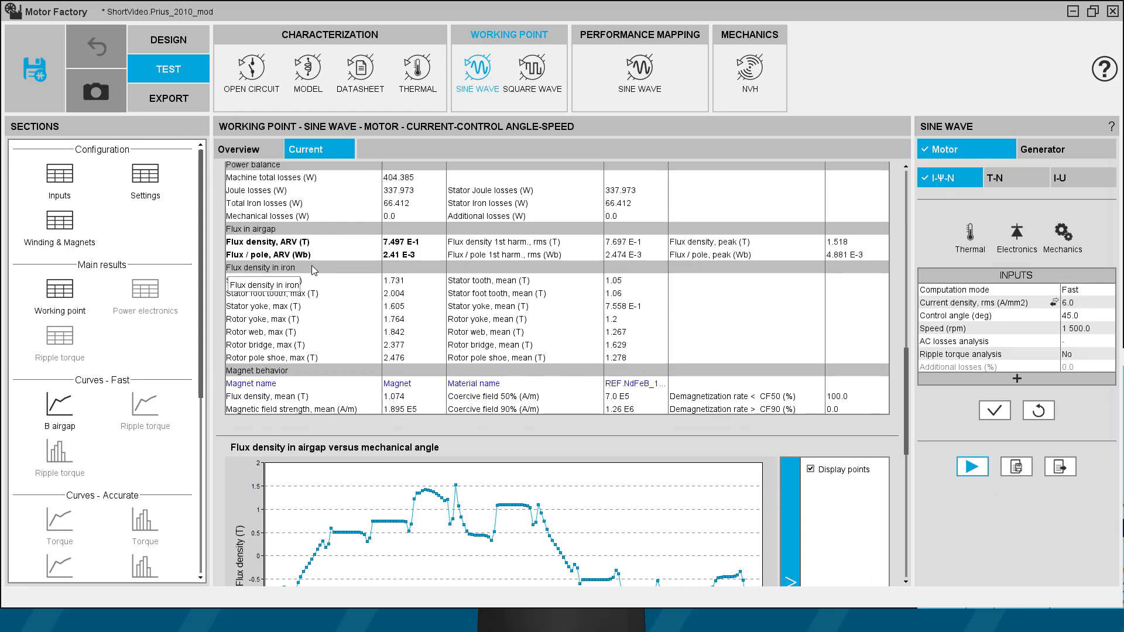
pyautogui.scroll(-5, 147, 357)
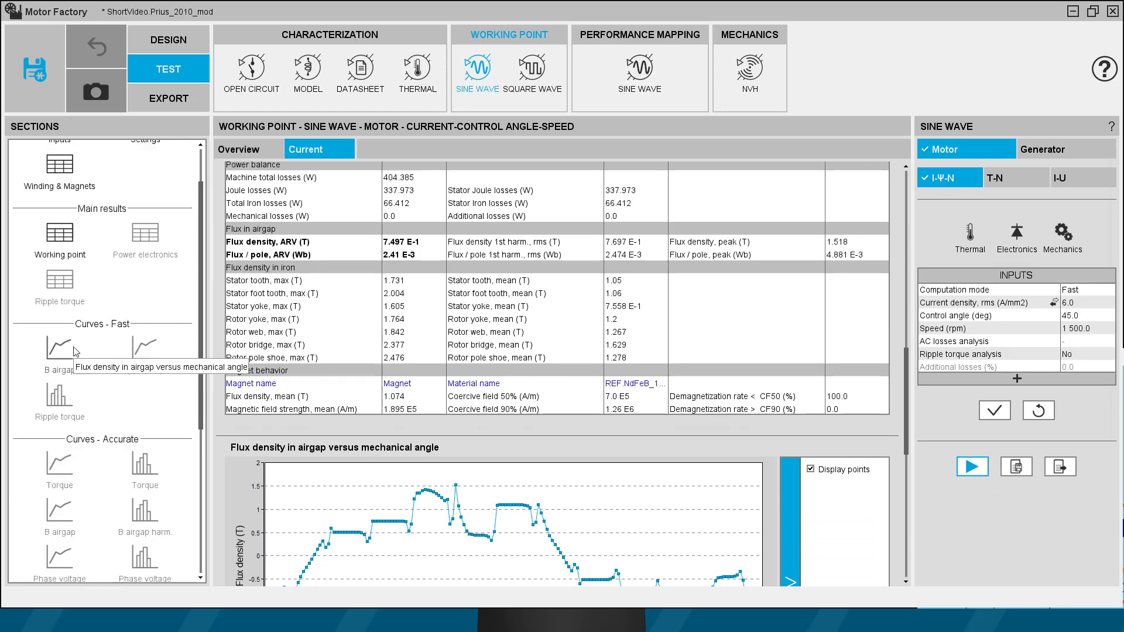
pyautogui.click(59, 424)
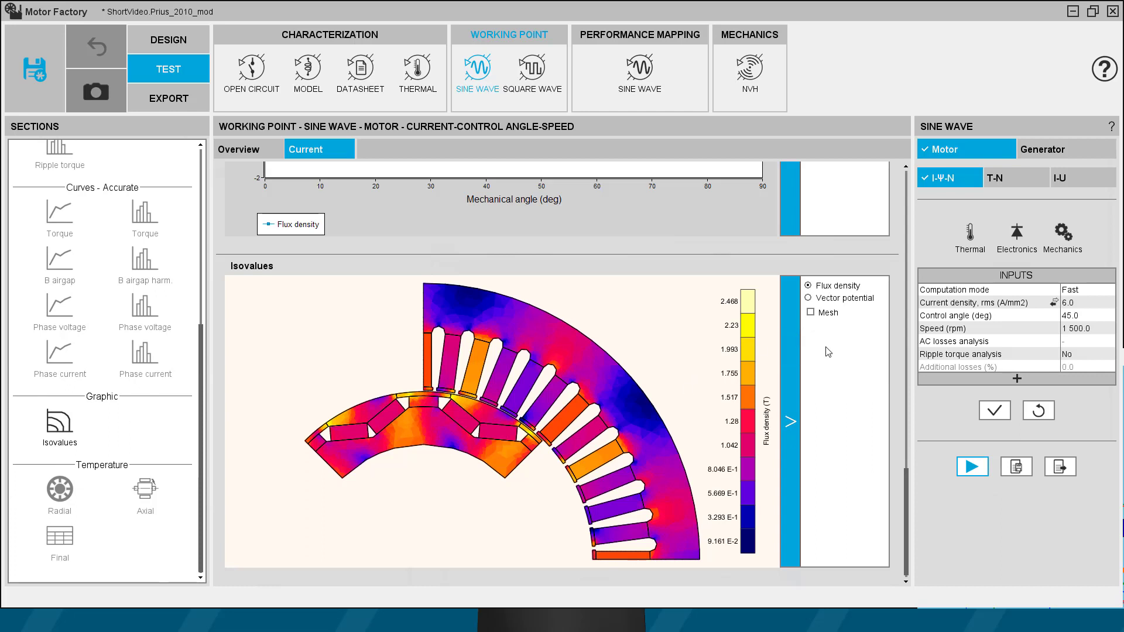
pyautogui.scroll(3, 845, 367)
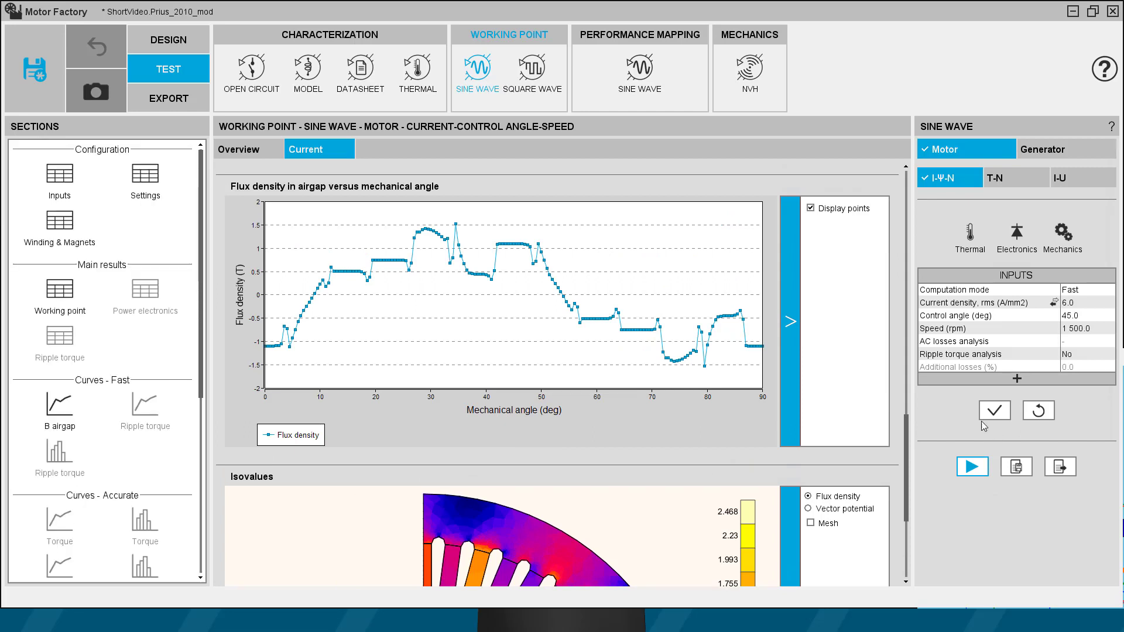
# Step: Open the sine wave motor efficiency map test, try the current density definition mode, and check the user working point(s) analysis options
pyautogui.click(641, 72)
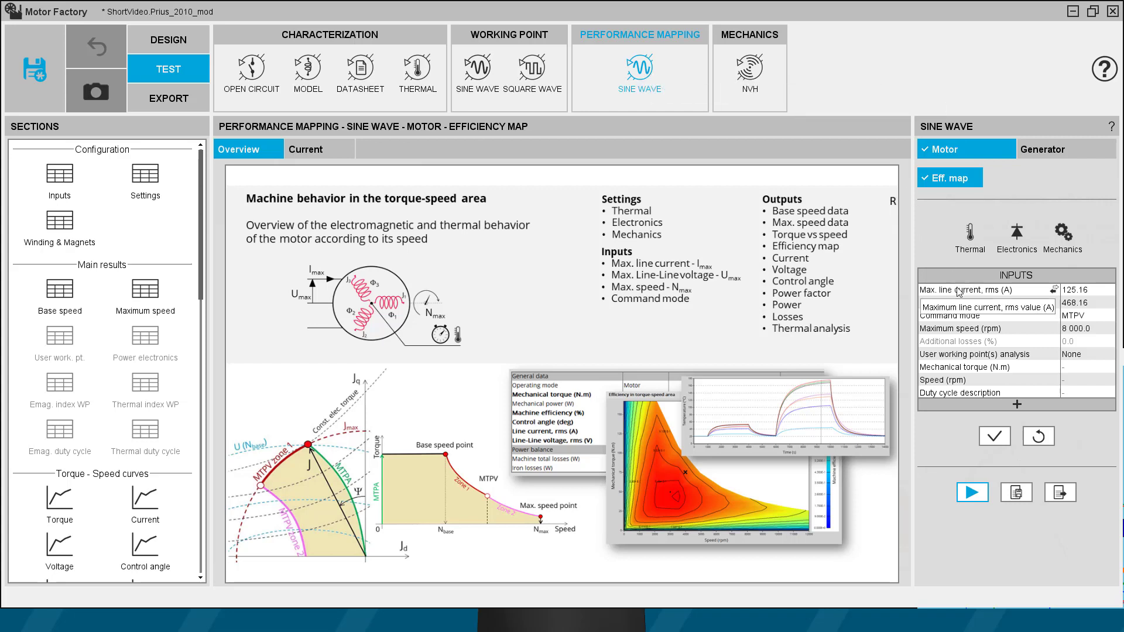
pyautogui.click(1010, 291)
pyautogui.click(997, 314)
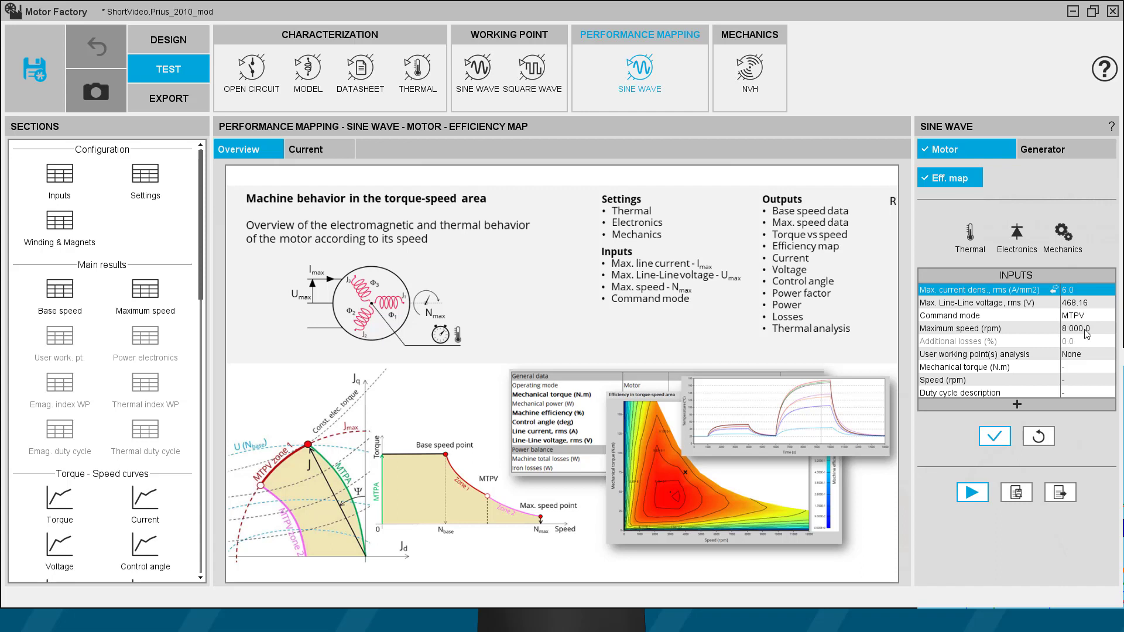
pyautogui.click(1097, 360)
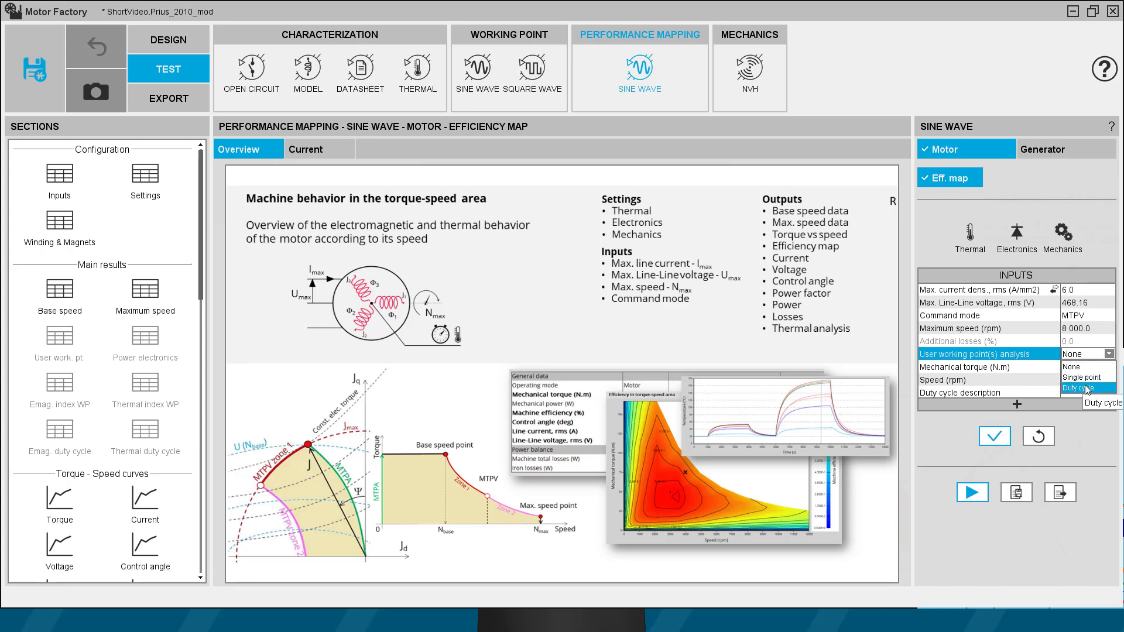
pyautogui.click(1090, 367)
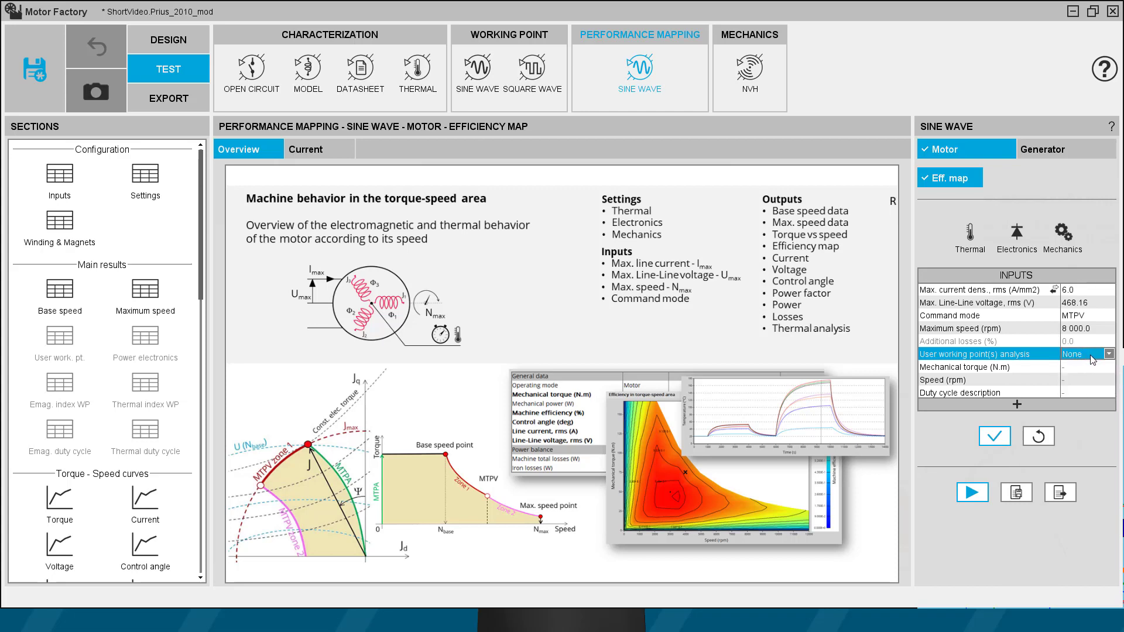
# Step: Check the efficiency map test's advanced inputs, including the computation numbers for Jd-Jq, speed and torque, and run the test
pyautogui.click(1017, 404)
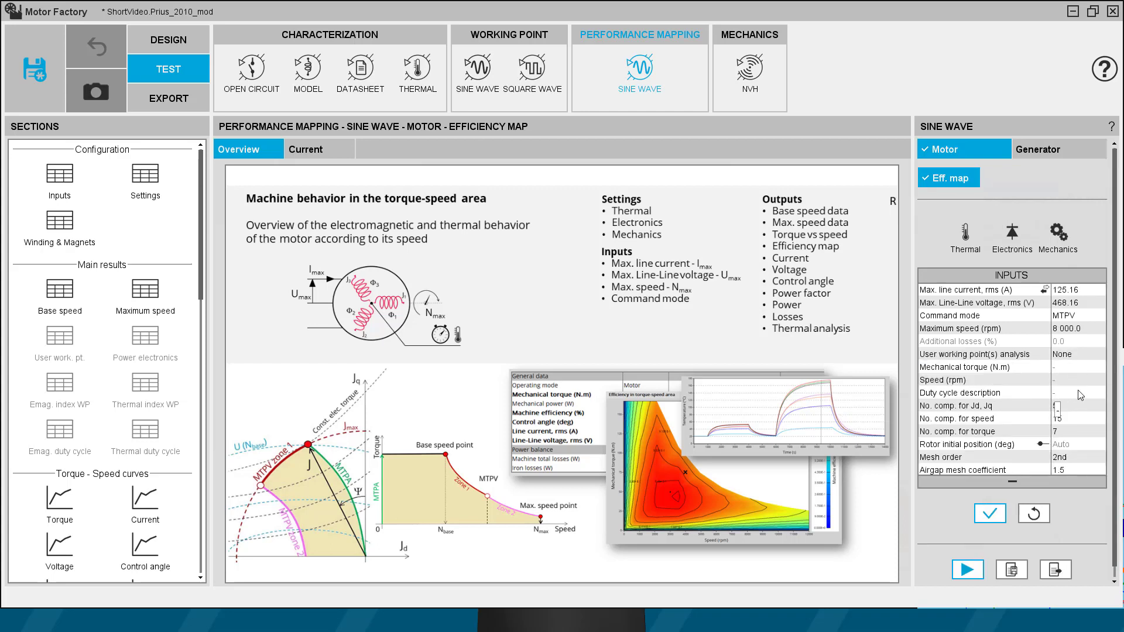
pyautogui.scroll(-1, 1080, 395)
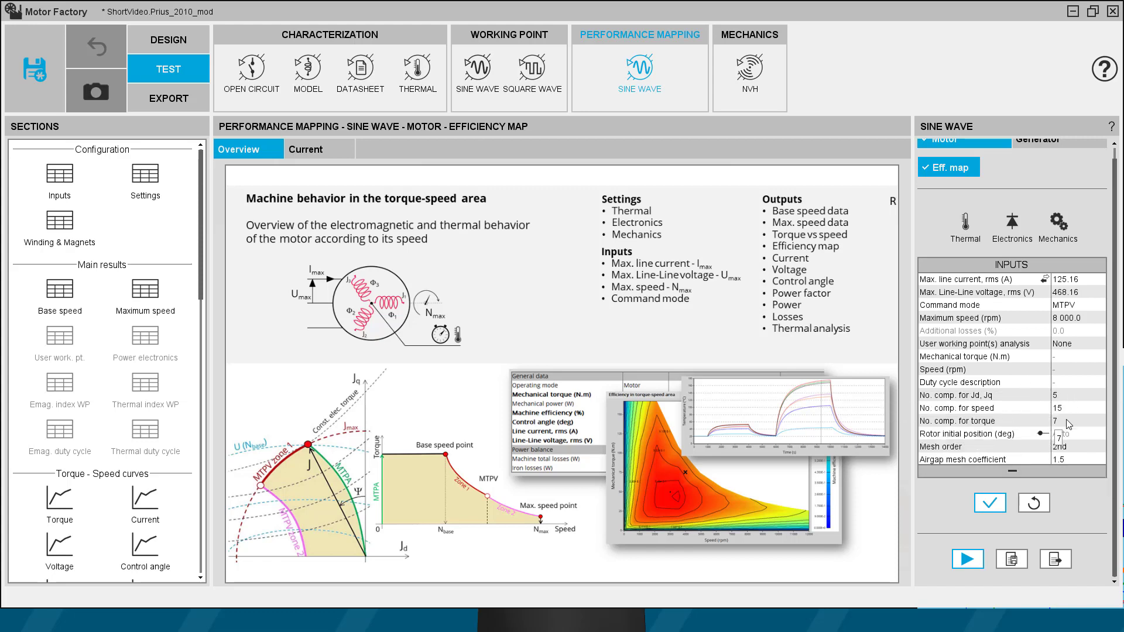
pyautogui.click(1001, 474)
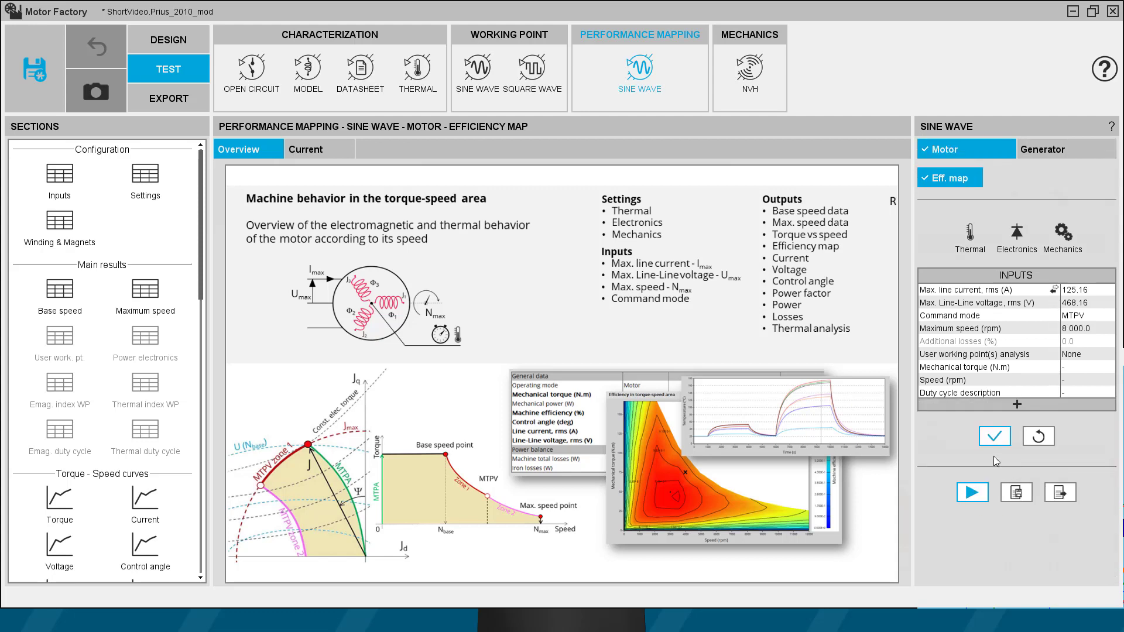
pyautogui.click(959, 489)
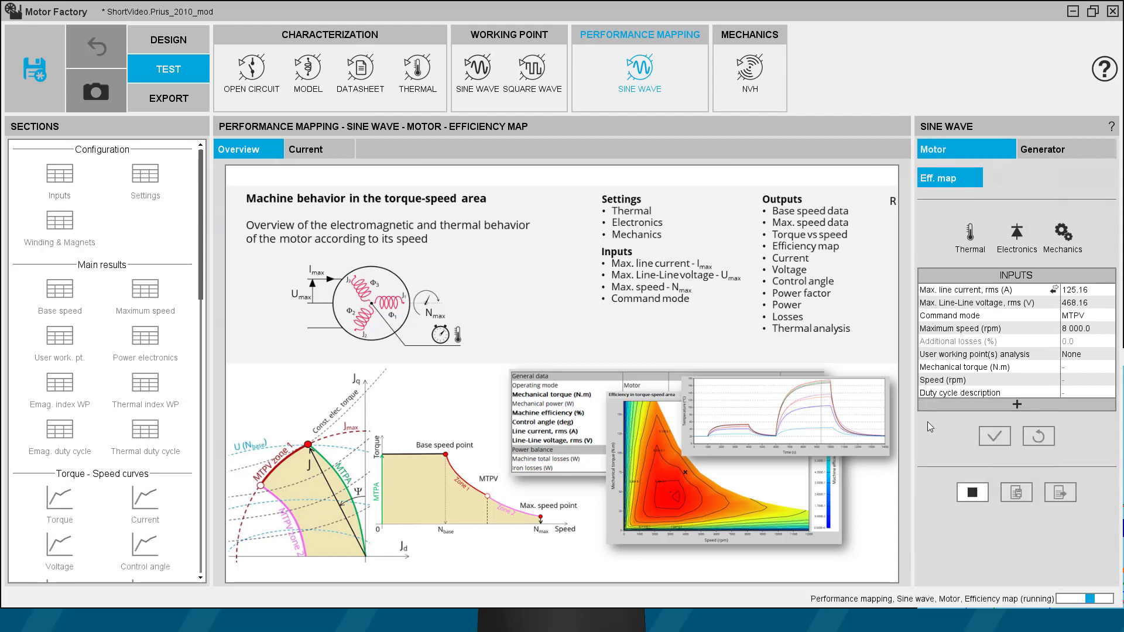
pyautogui.click(972, 495)
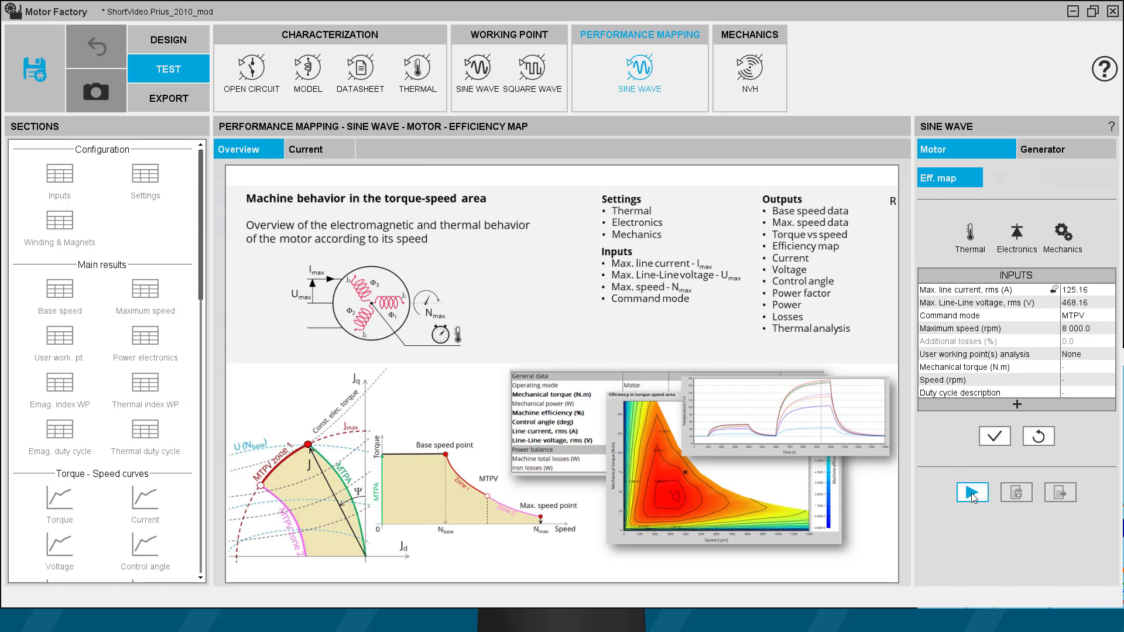
# Step: Review the efficiency map test's machine performance tables for the base speed point and the maximum speed point
pyautogui.click(308, 149)
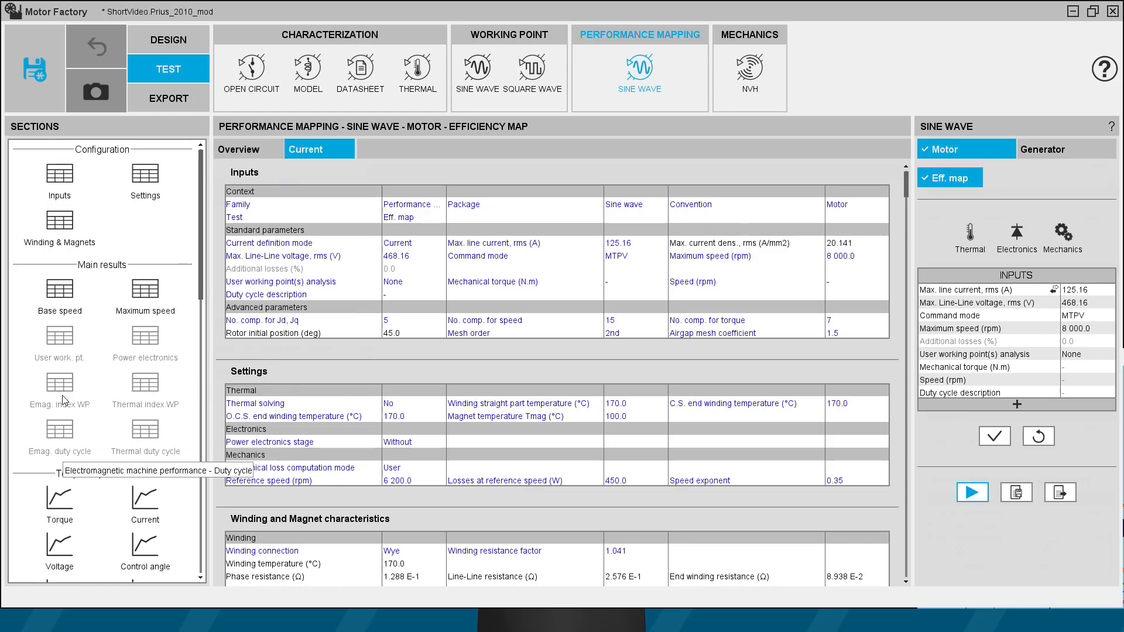
pyautogui.click(71, 302)
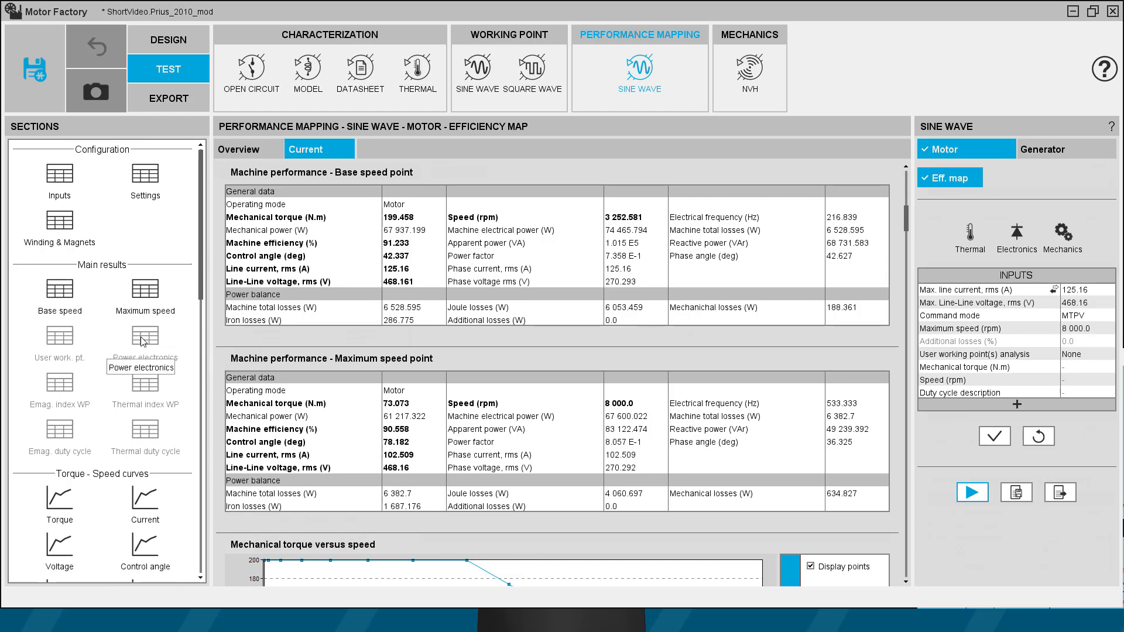
pyautogui.click(156, 302)
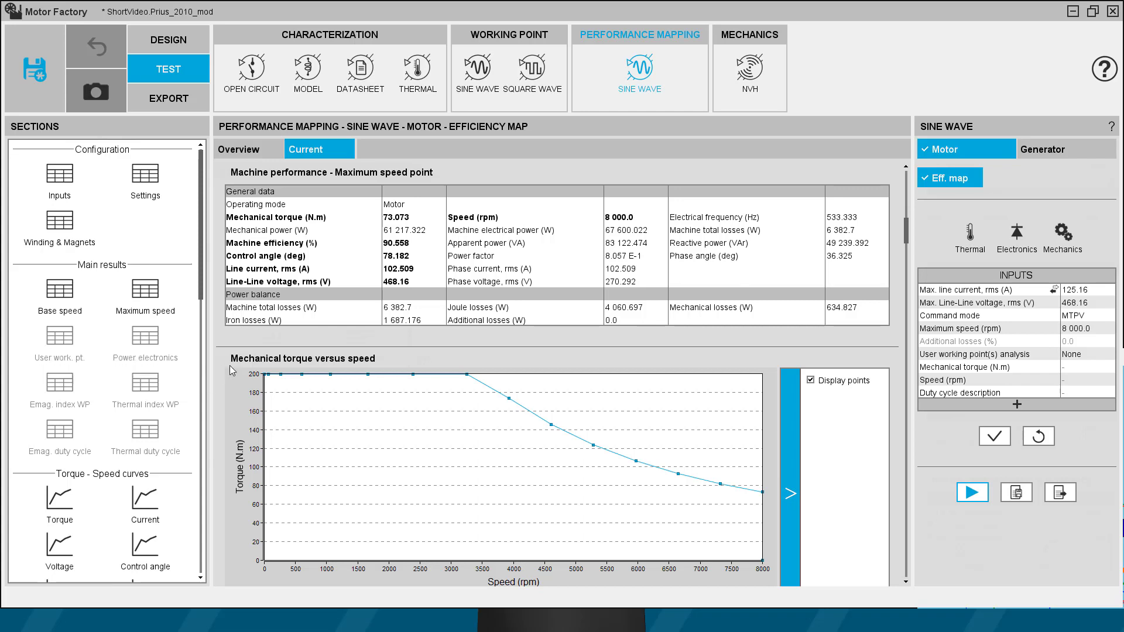
# Step: Examine the mechanical torque, current, voltage, control angle, power, power factor and losses curves versus speed
pyautogui.scroll(-2, 232, 372)
pyautogui.scroll(-4, 232, 372)
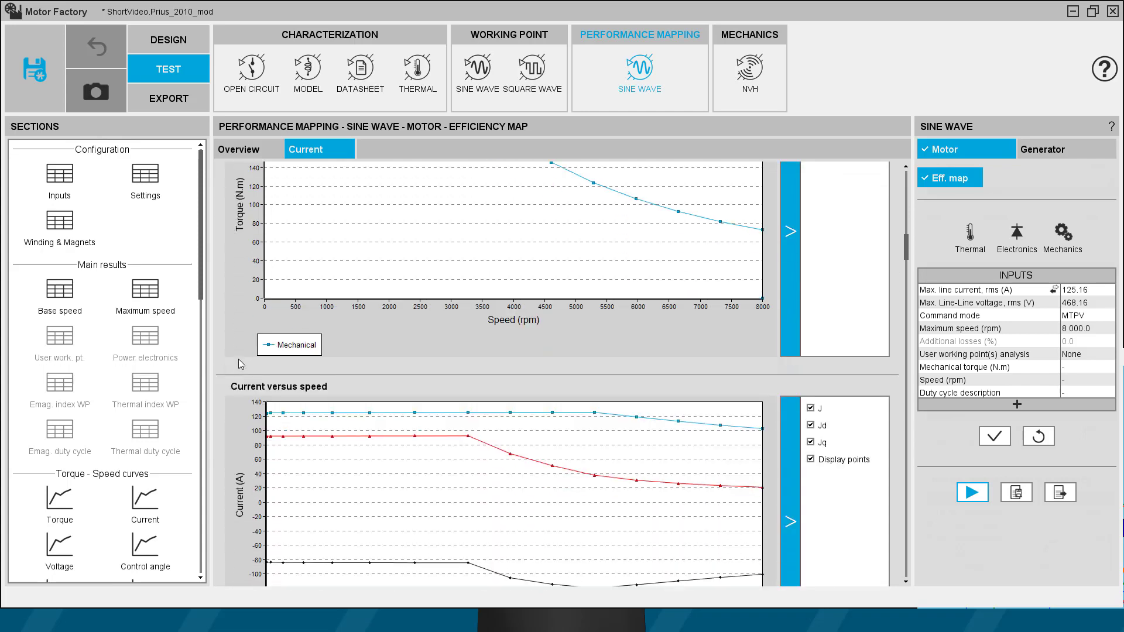
pyautogui.scroll(-6, 236, 363)
pyautogui.scroll(-10, 238, 320)
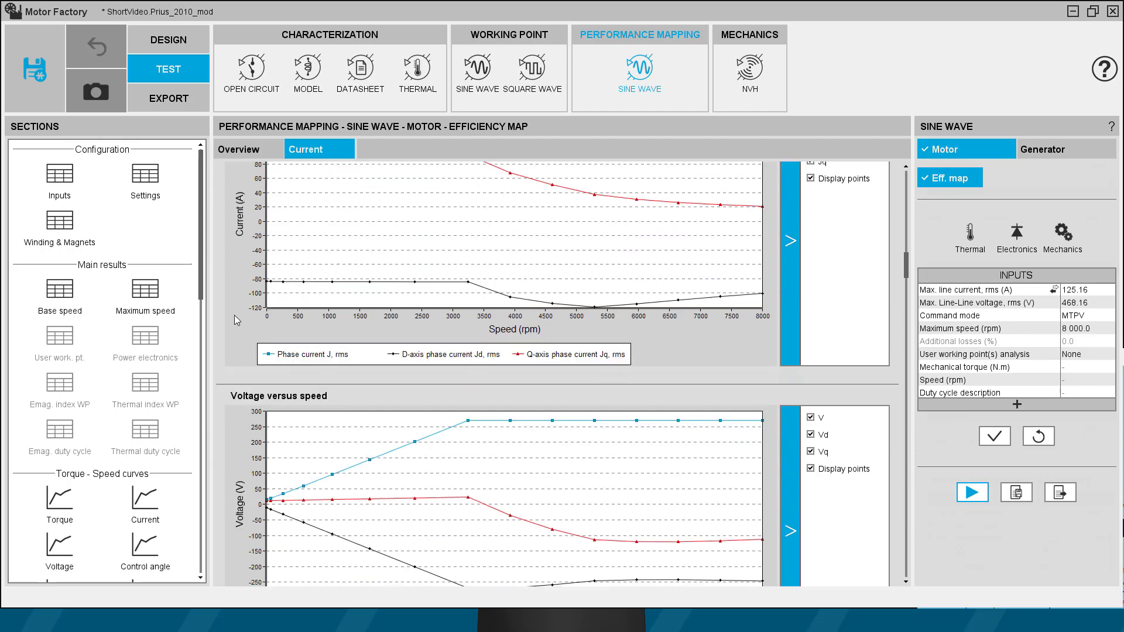
pyautogui.scroll(-7, 237, 316)
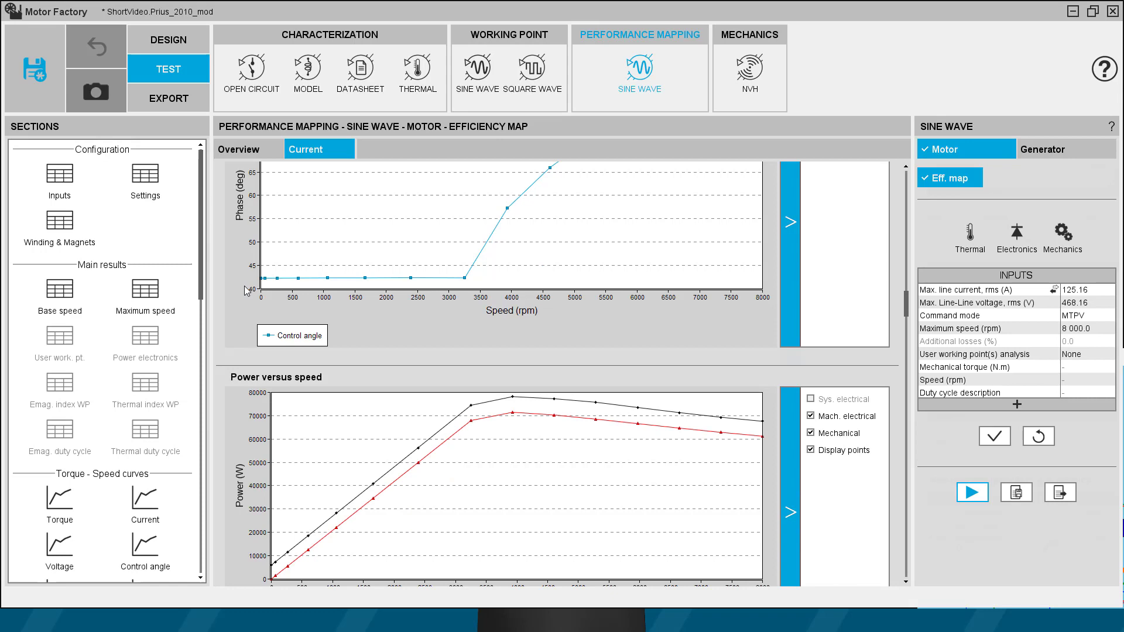
pyautogui.scroll(-11, 243, 292)
pyautogui.scroll(-10, 243, 291)
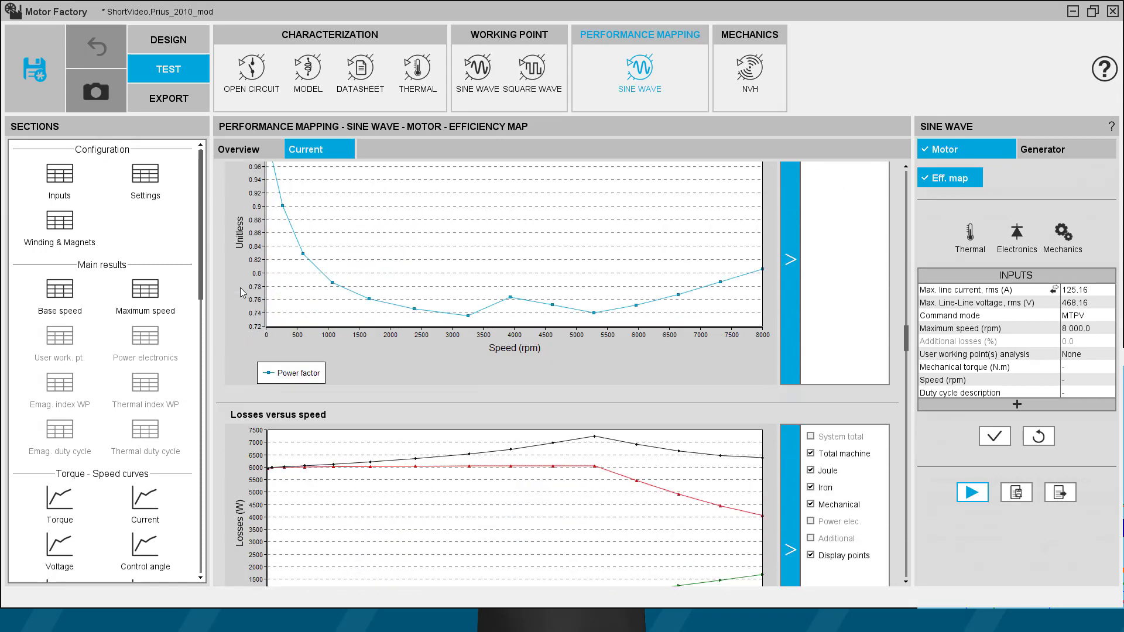
pyautogui.scroll(-4, 242, 292)
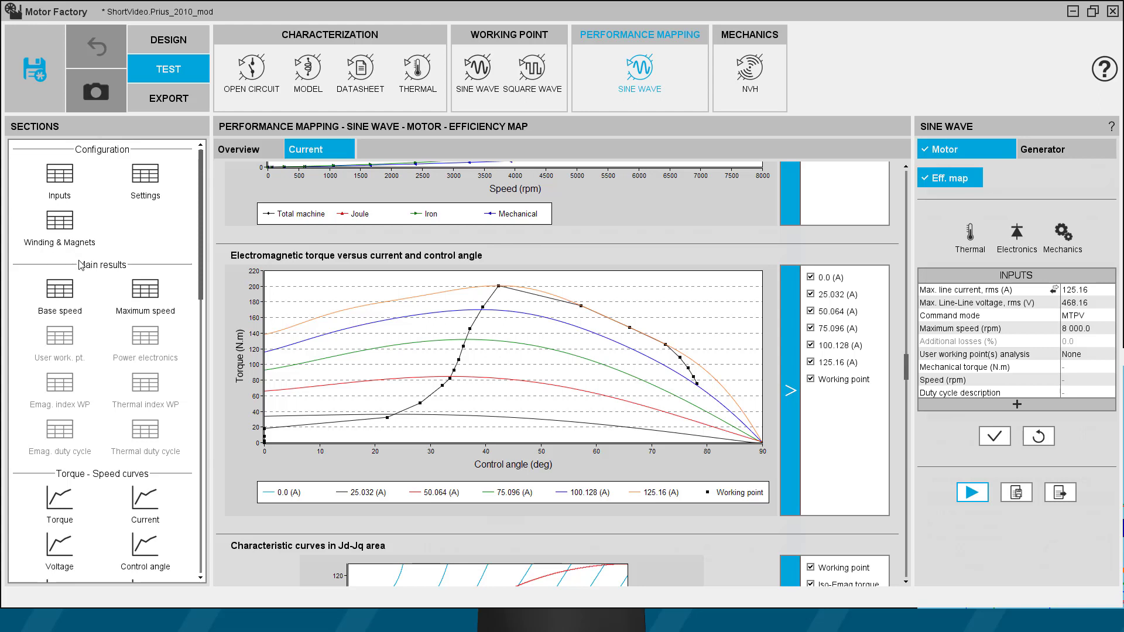
# Step: Examine the electromagnetic torque versus control angle and Jd-Jq area characteristic curves, and recheck the advanced computation inputs
pyautogui.scroll(-2, 140, 380)
pyautogui.scroll(-1, 258, 427)
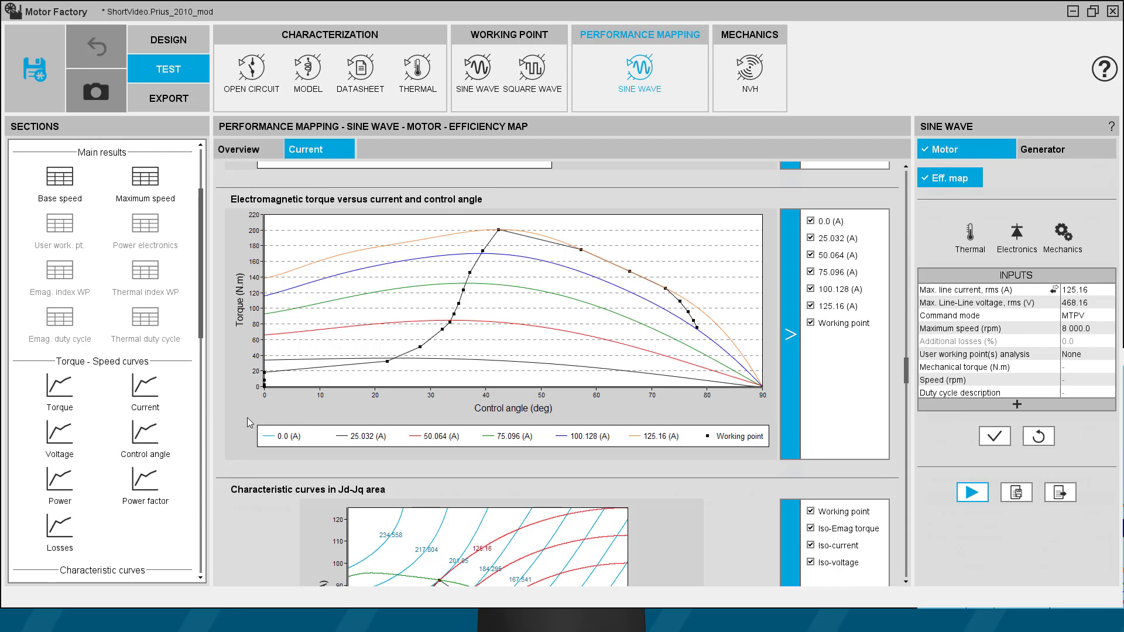
pyautogui.scroll(-3, 250, 423)
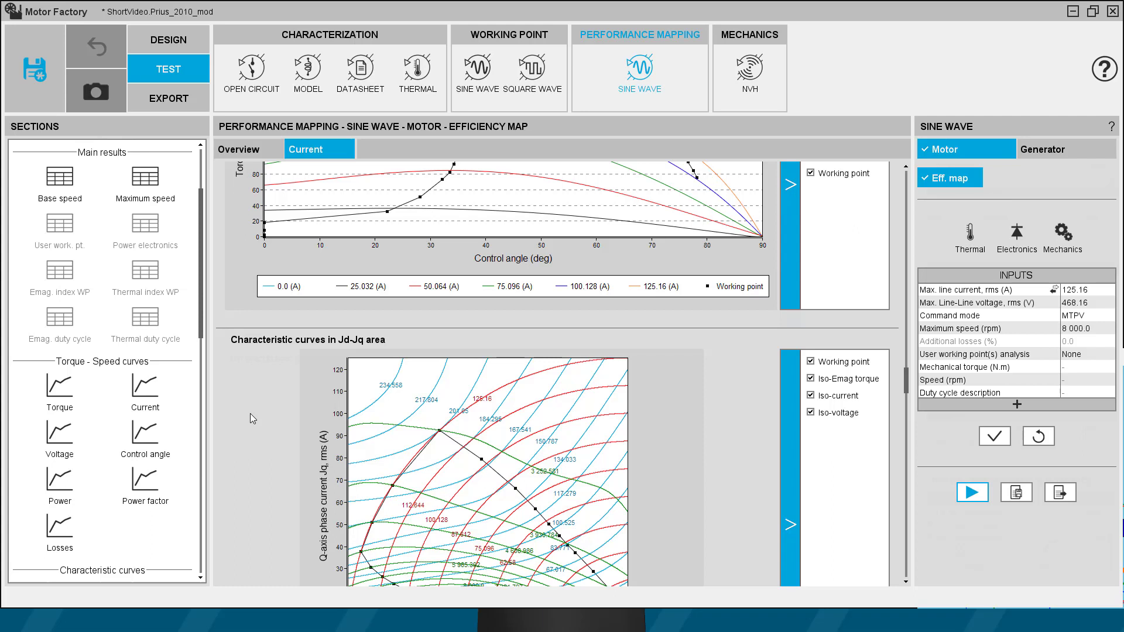
pyautogui.scroll(-1, 251, 413)
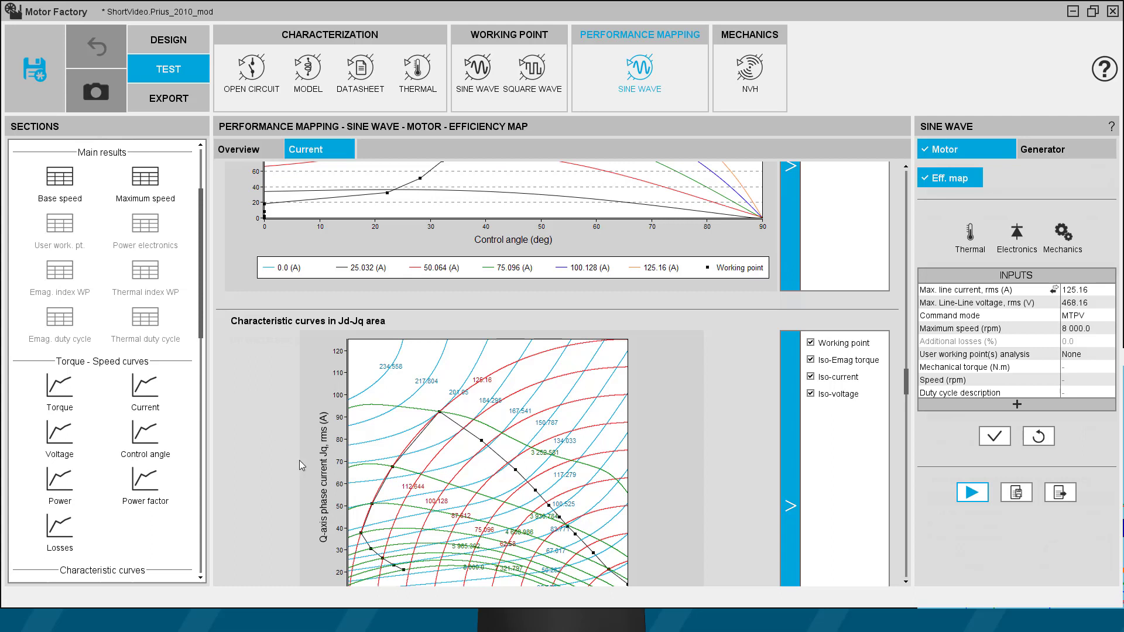
pyautogui.scroll(-3, 304, 437)
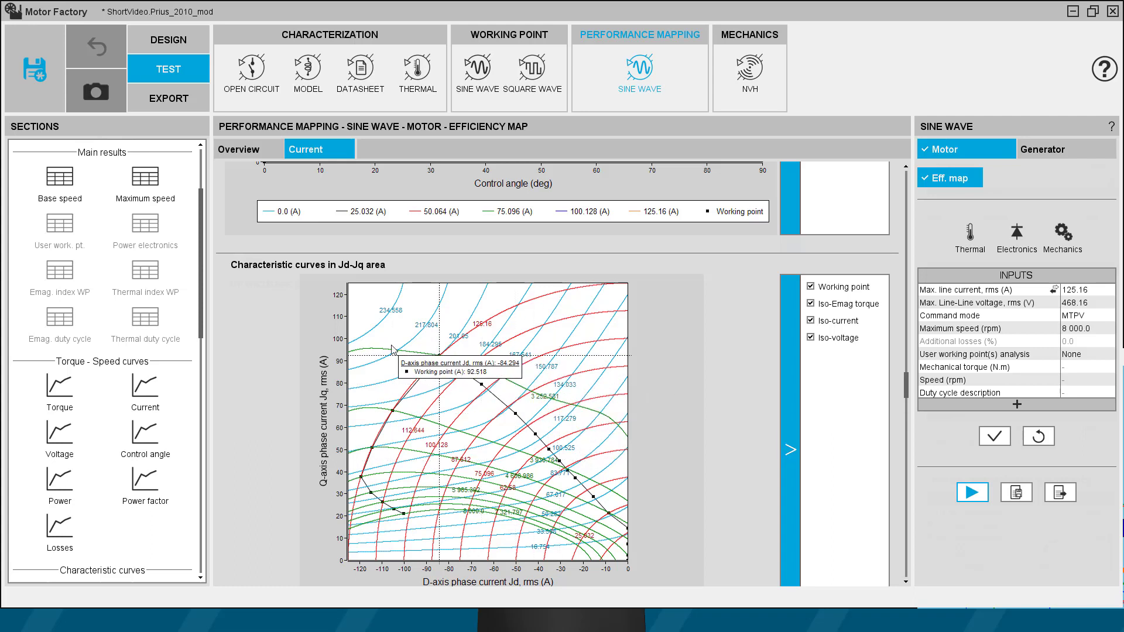
pyautogui.click(1016, 405)
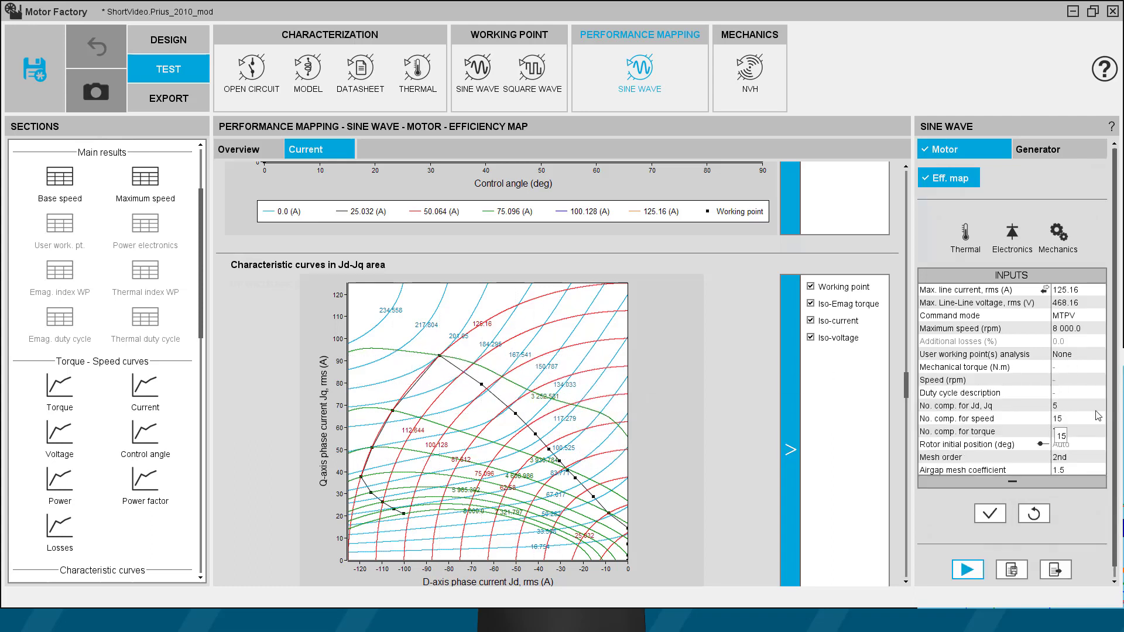
pyautogui.click(1014, 486)
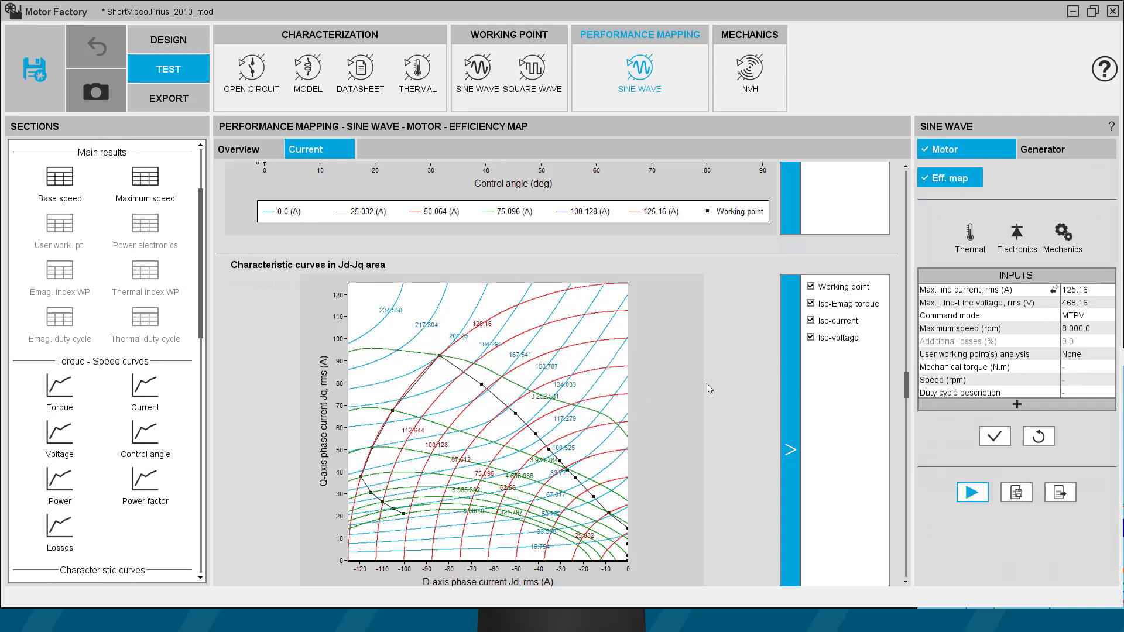
# Step: Look through the available result sections down to the duty cycle curves and return to the mechanical torque versus speed curve
pyautogui.scroll(-2, 665, 374)
pyautogui.scroll(-4, 61, 360)
pyautogui.scroll(-8, 61, 375)
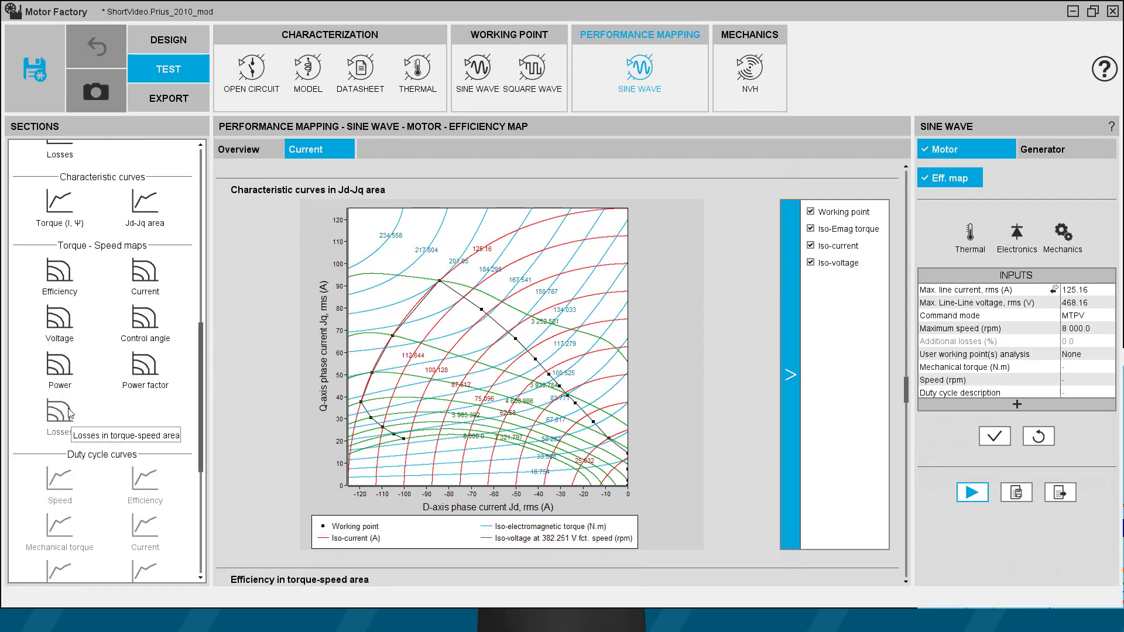
pyautogui.moveTo(593, 337)
pyautogui.scroll(8, 698, 311)
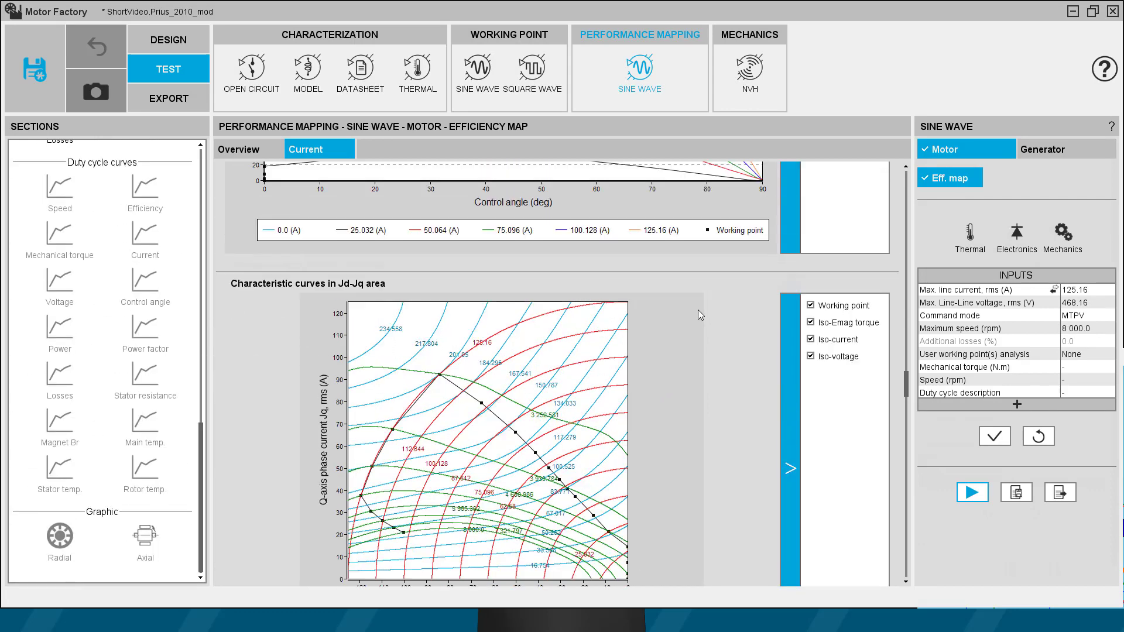
pyautogui.scroll(8, 708, 312)
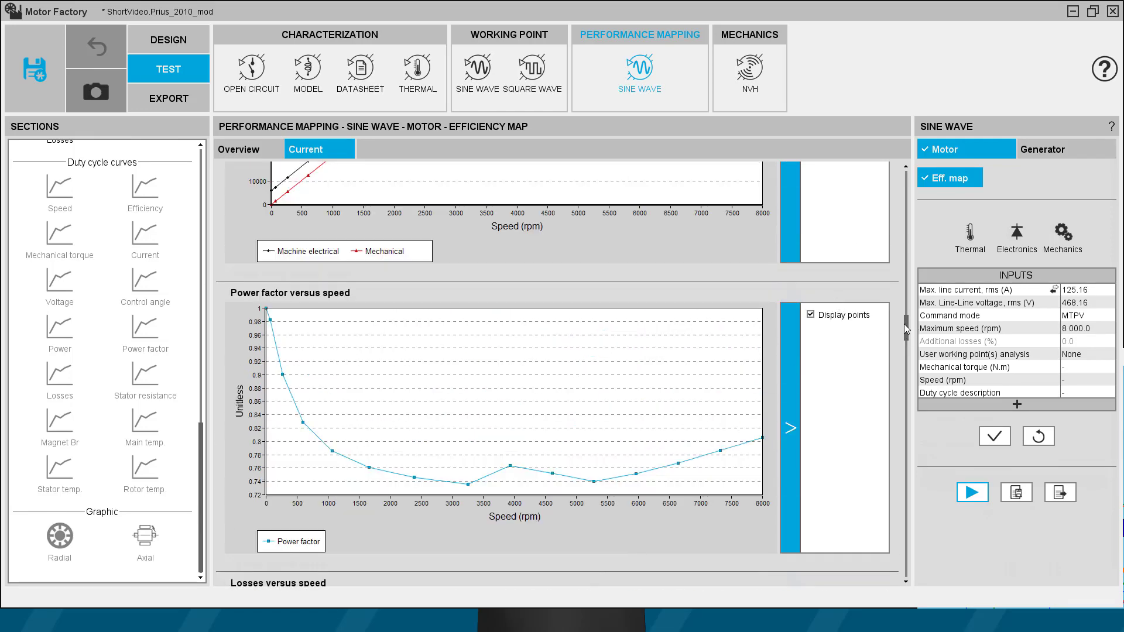
pyautogui.moveTo(901, 338); pyautogui.dragTo(877, 167)
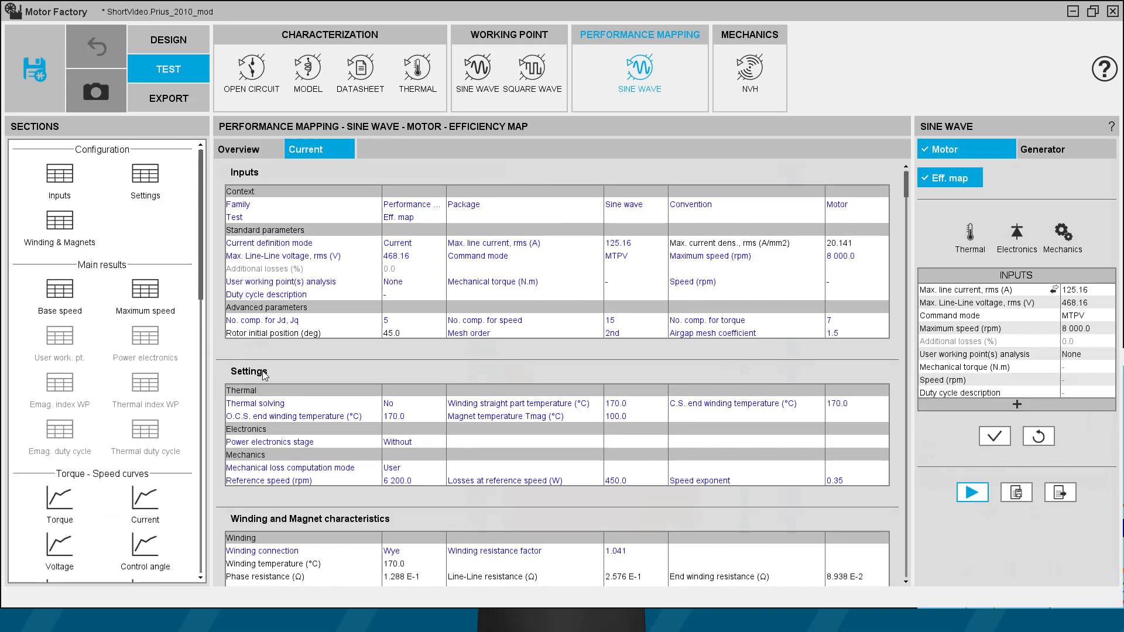
pyautogui.click(64, 497)
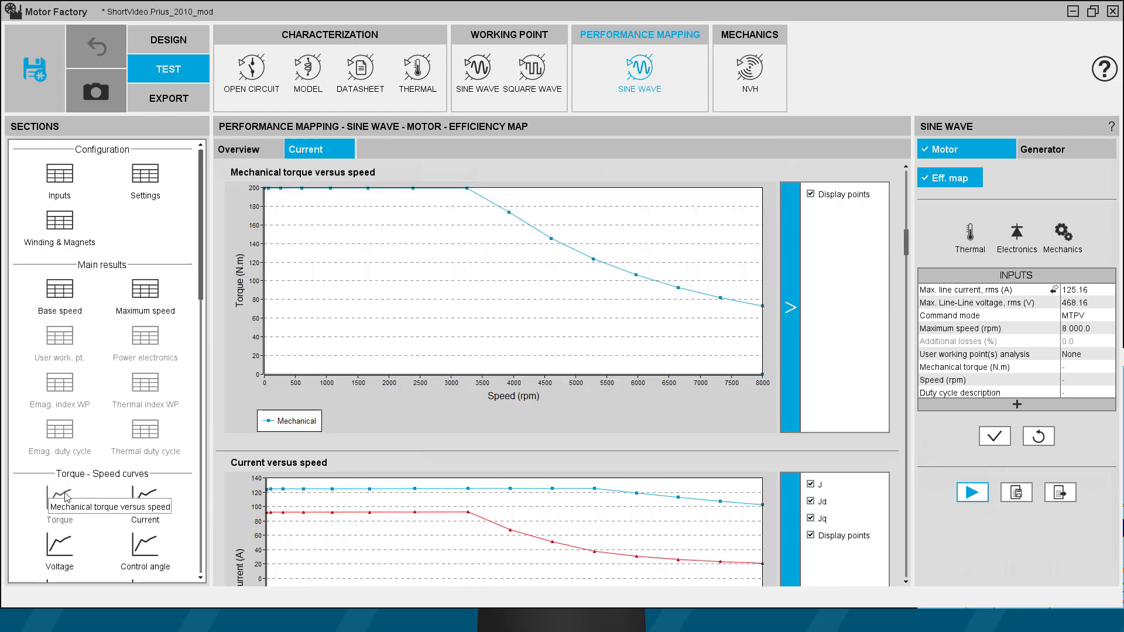
# Step: Examine the torque-speed maps of efficiency, current, voltage, control angle, power, power factor and losses
pyautogui.scroll(-5, 67, 498)
pyautogui.click(72, 286)
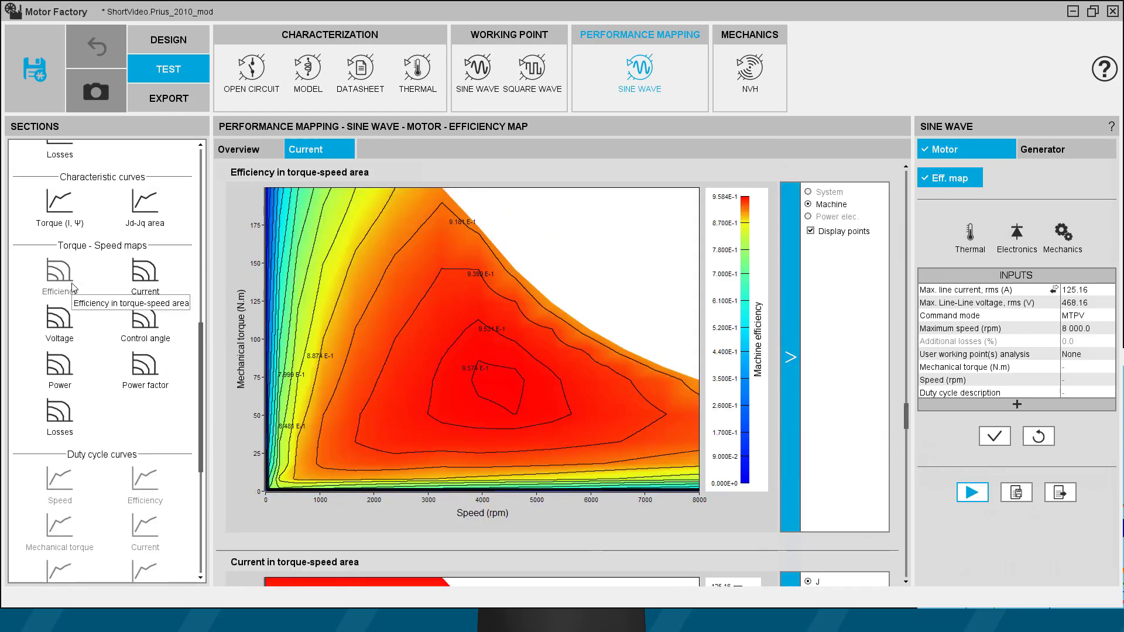
pyautogui.click(155, 278)
pyautogui.click(100, 313)
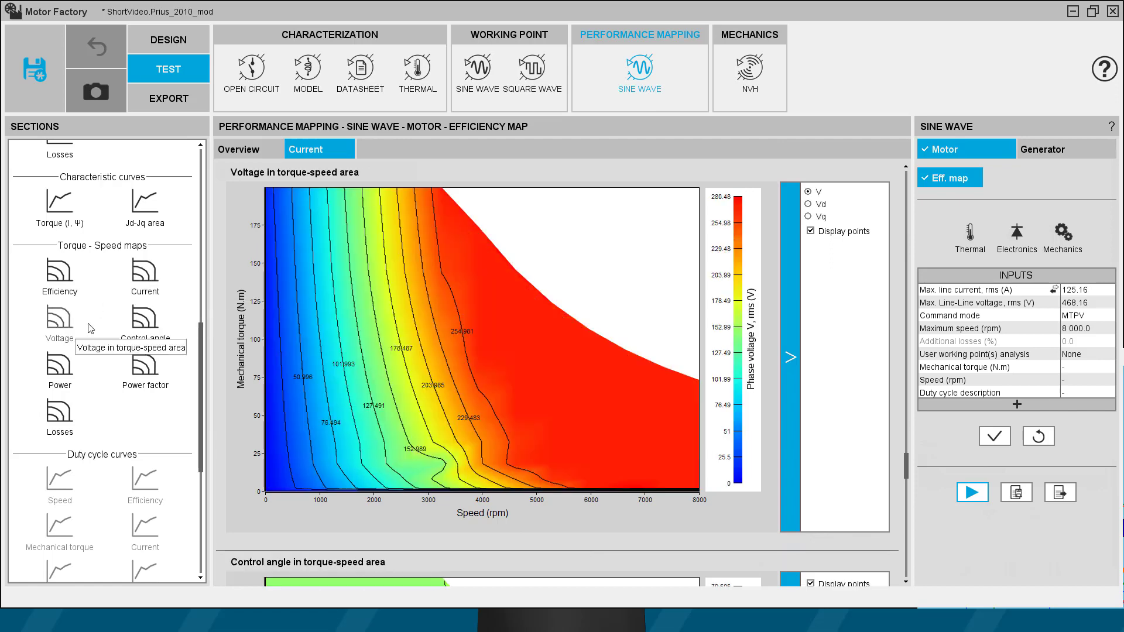
pyautogui.click(148, 319)
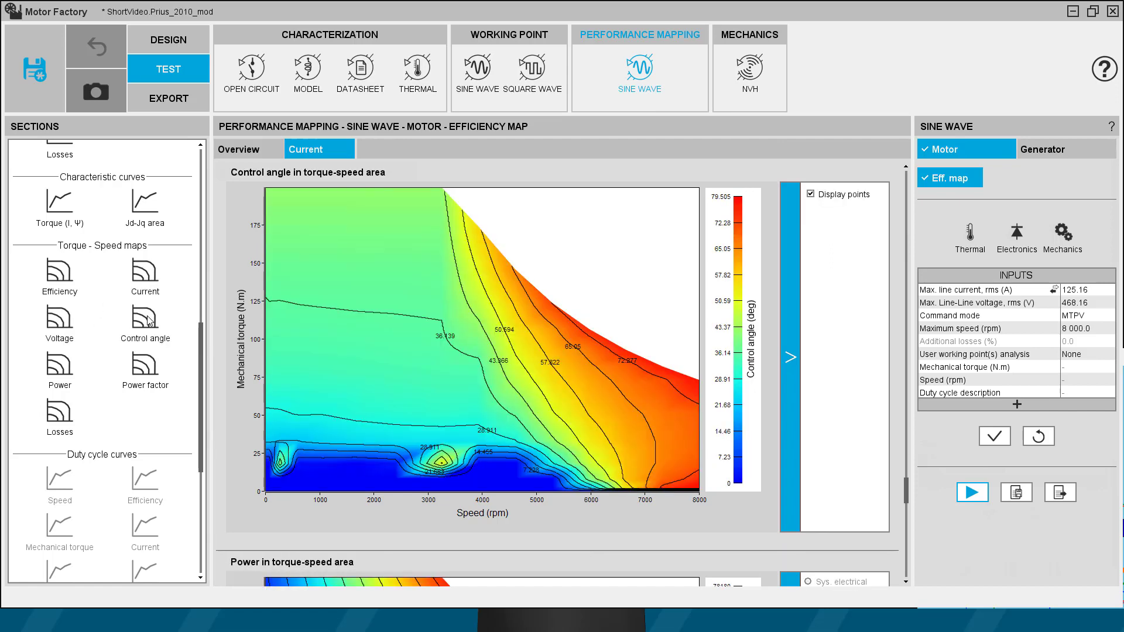
pyautogui.click(63, 368)
pyautogui.click(151, 368)
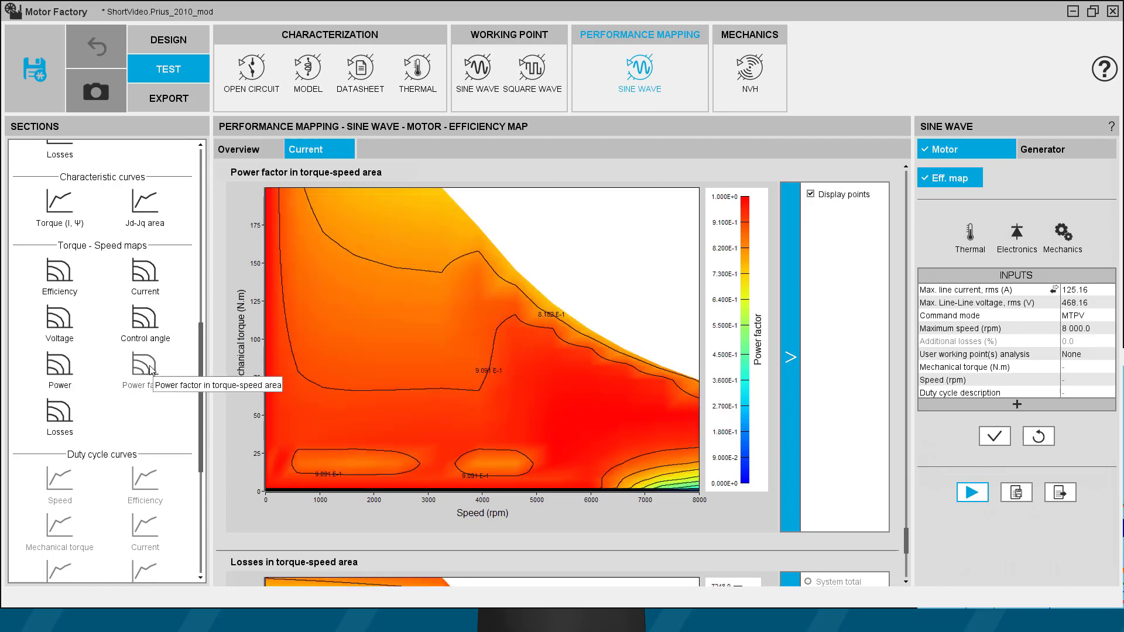
pyautogui.click(58, 413)
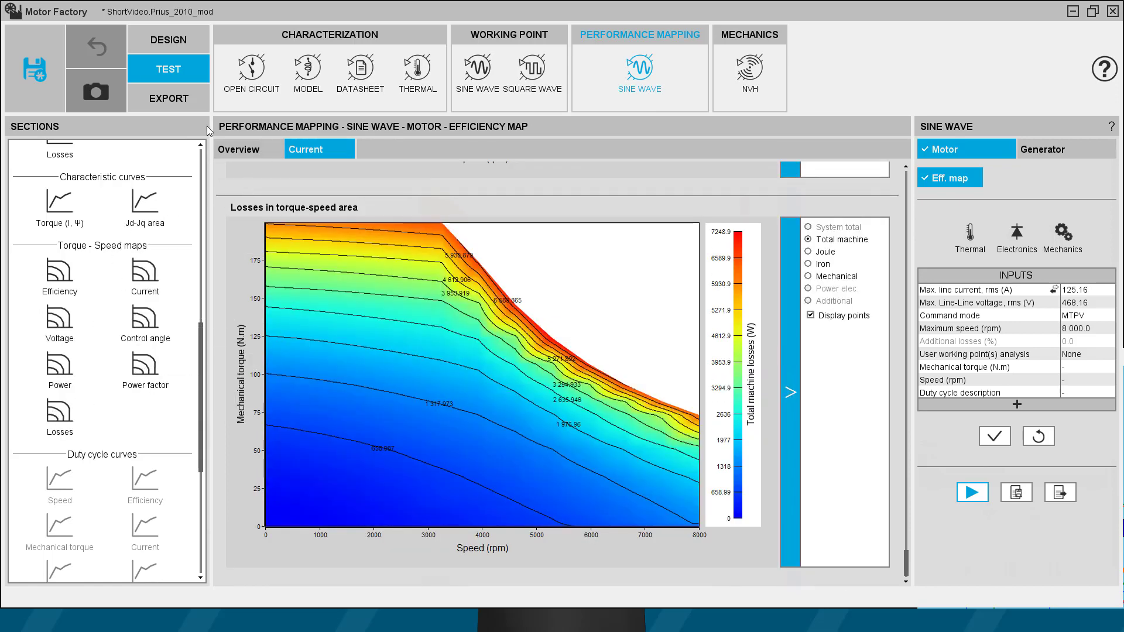
# Step: Open the report export and review the selectable design, test, material and archive contents
pyautogui.click(165, 101)
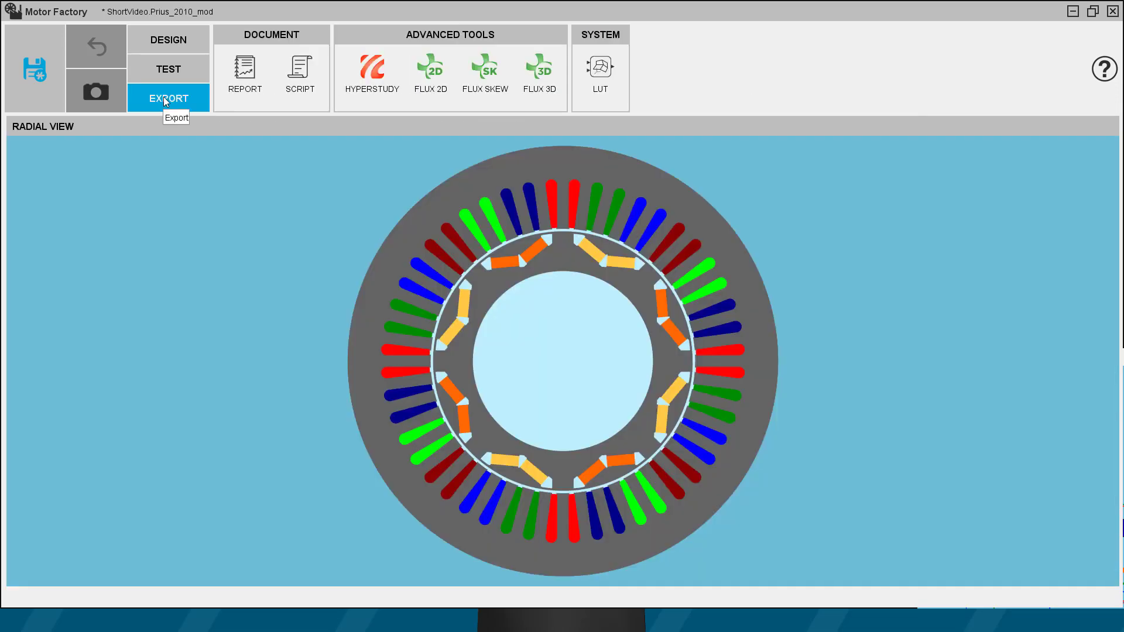
pyautogui.click(249, 80)
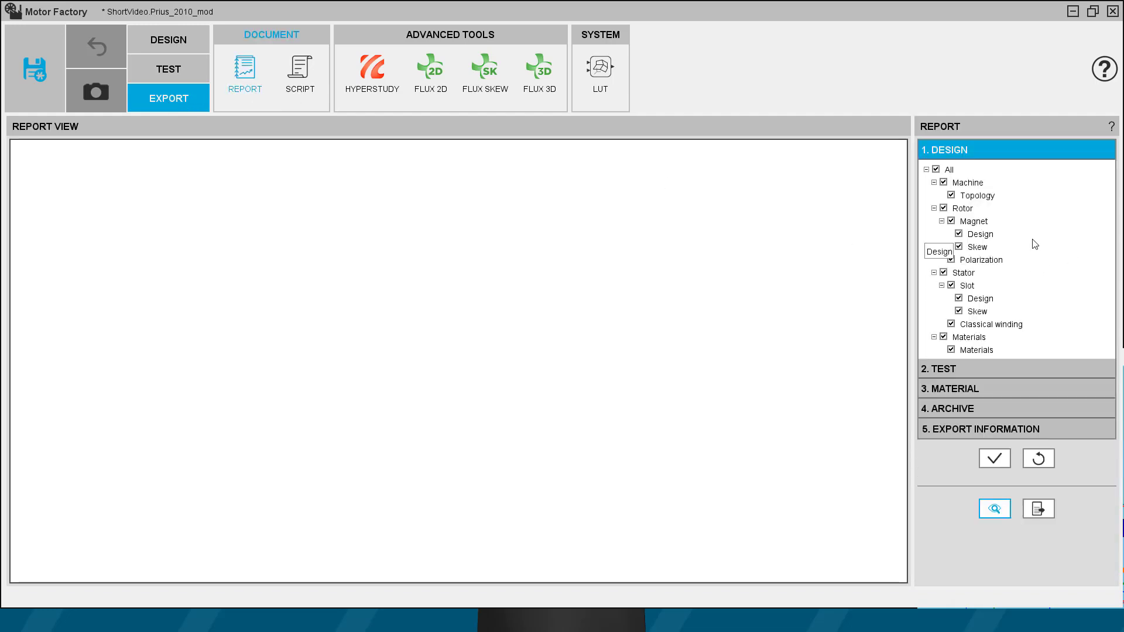
pyautogui.click(956, 368)
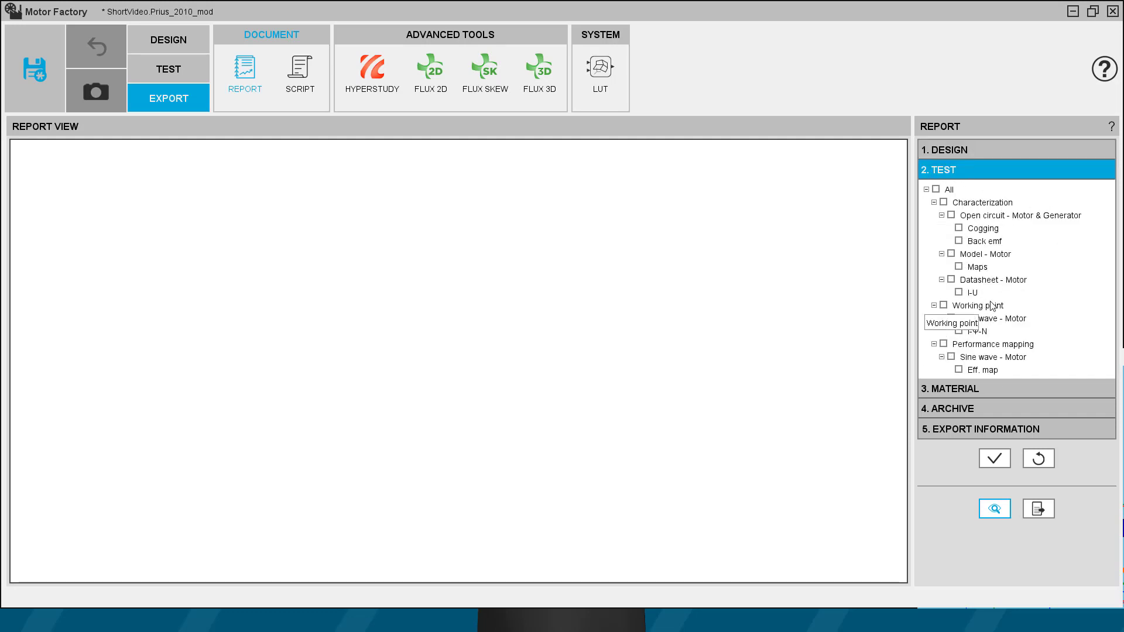
pyautogui.click(944, 389)
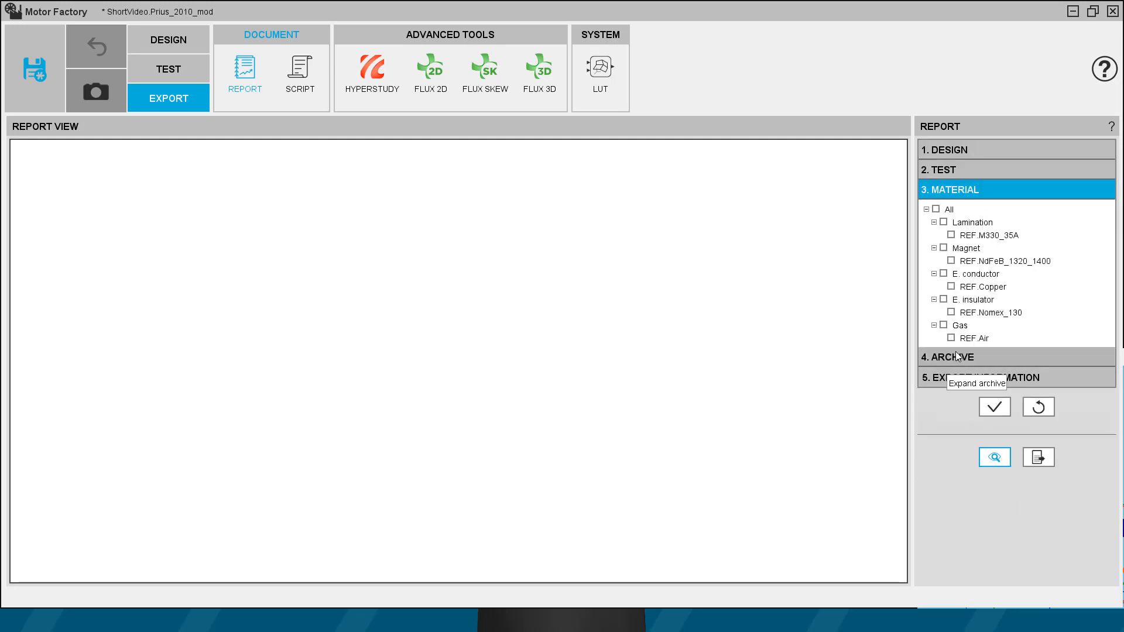
pyautogui.click(944, 363)
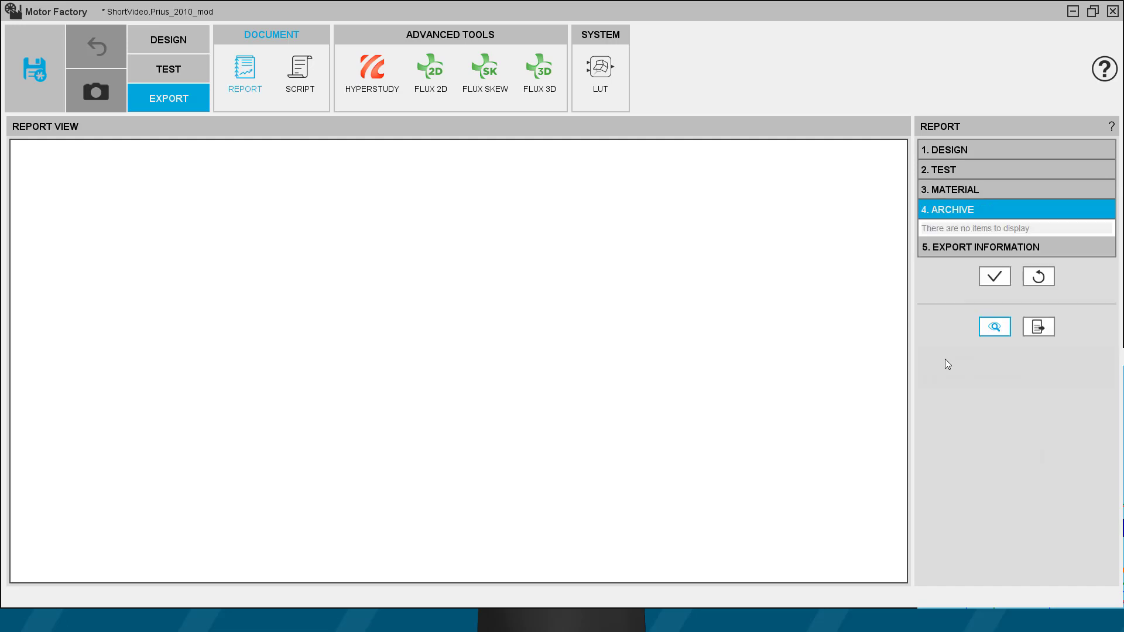